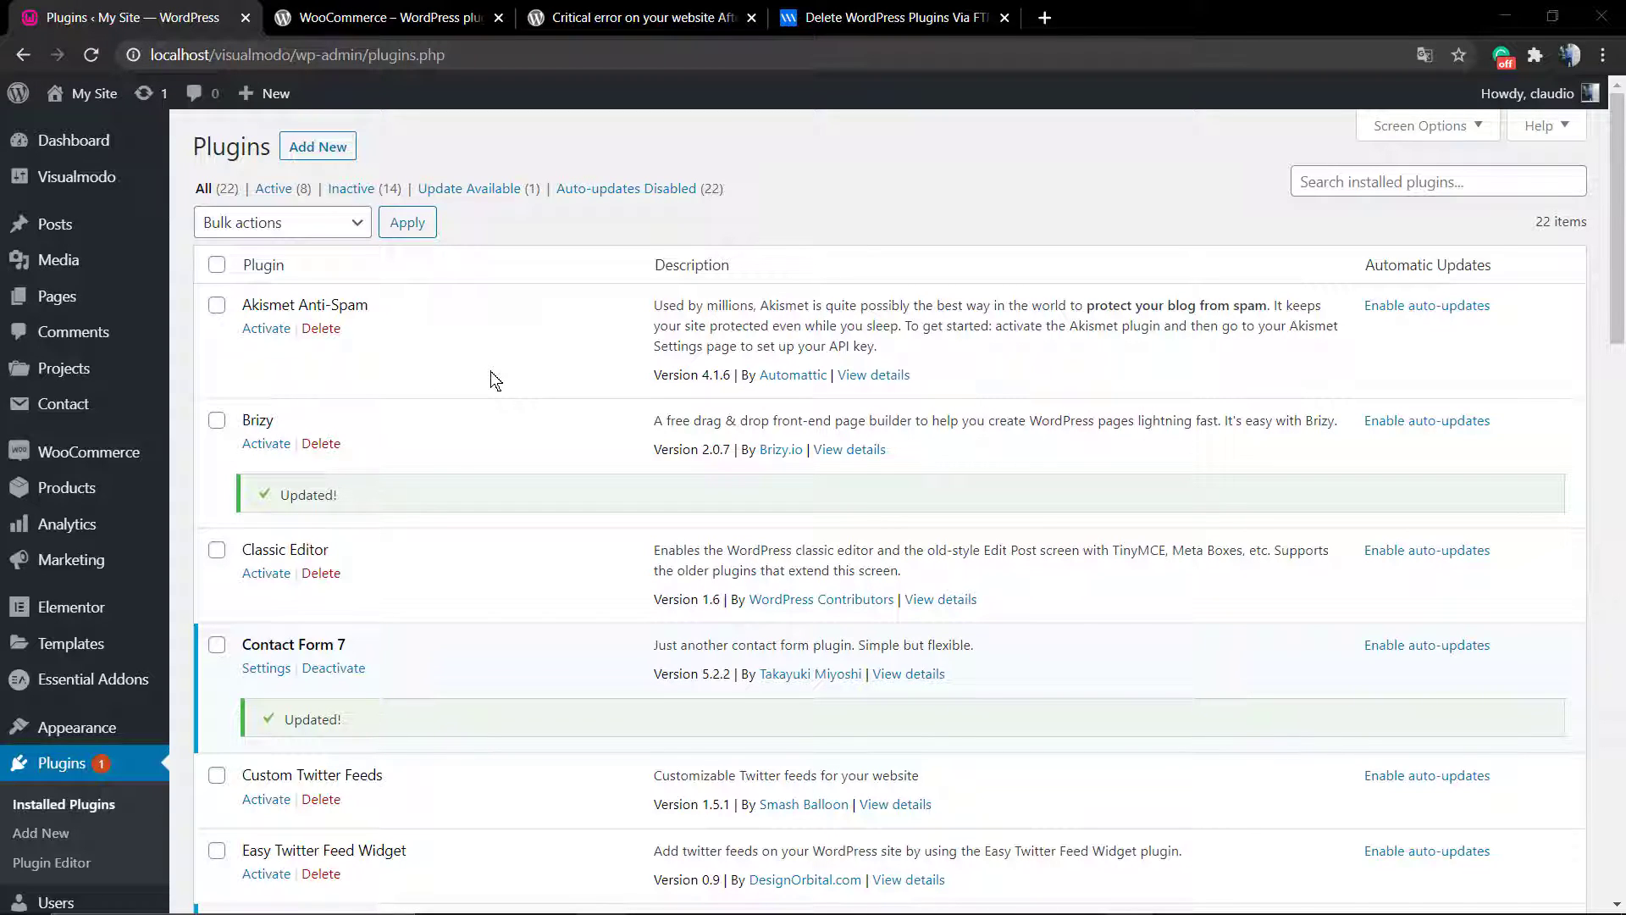
# Start updating WooCommerce from 4.3.2 to 4.4.1 and select its 4.3.2 version number.
pyautogui.scroll(-8, 488, 382)
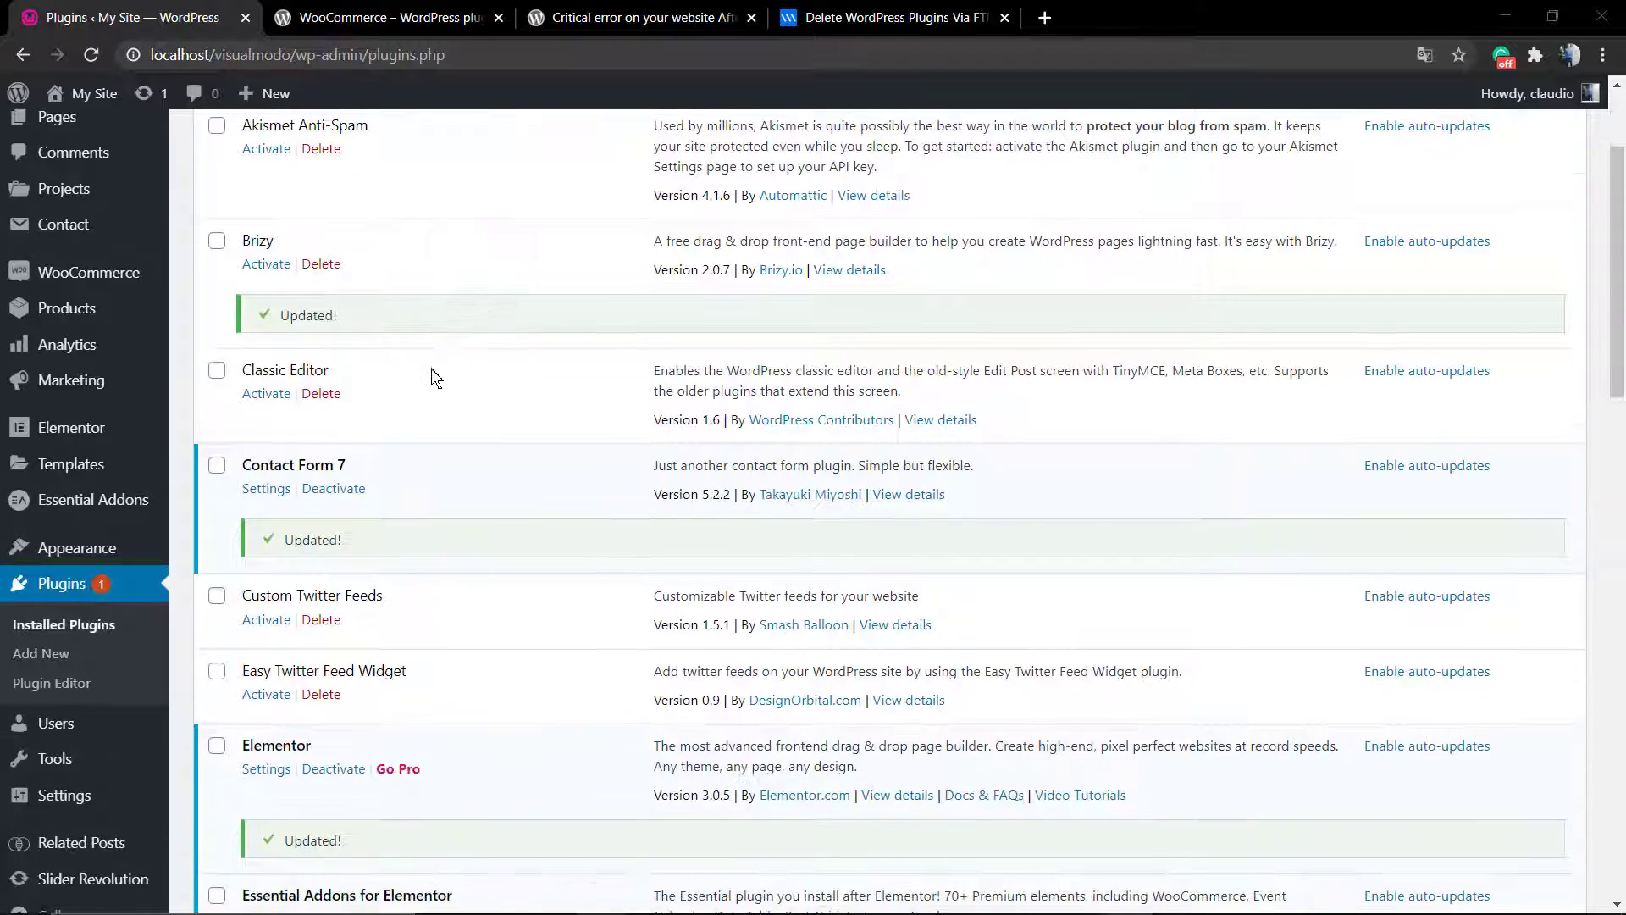
pyautogui.scroll(-3, 370, 276)
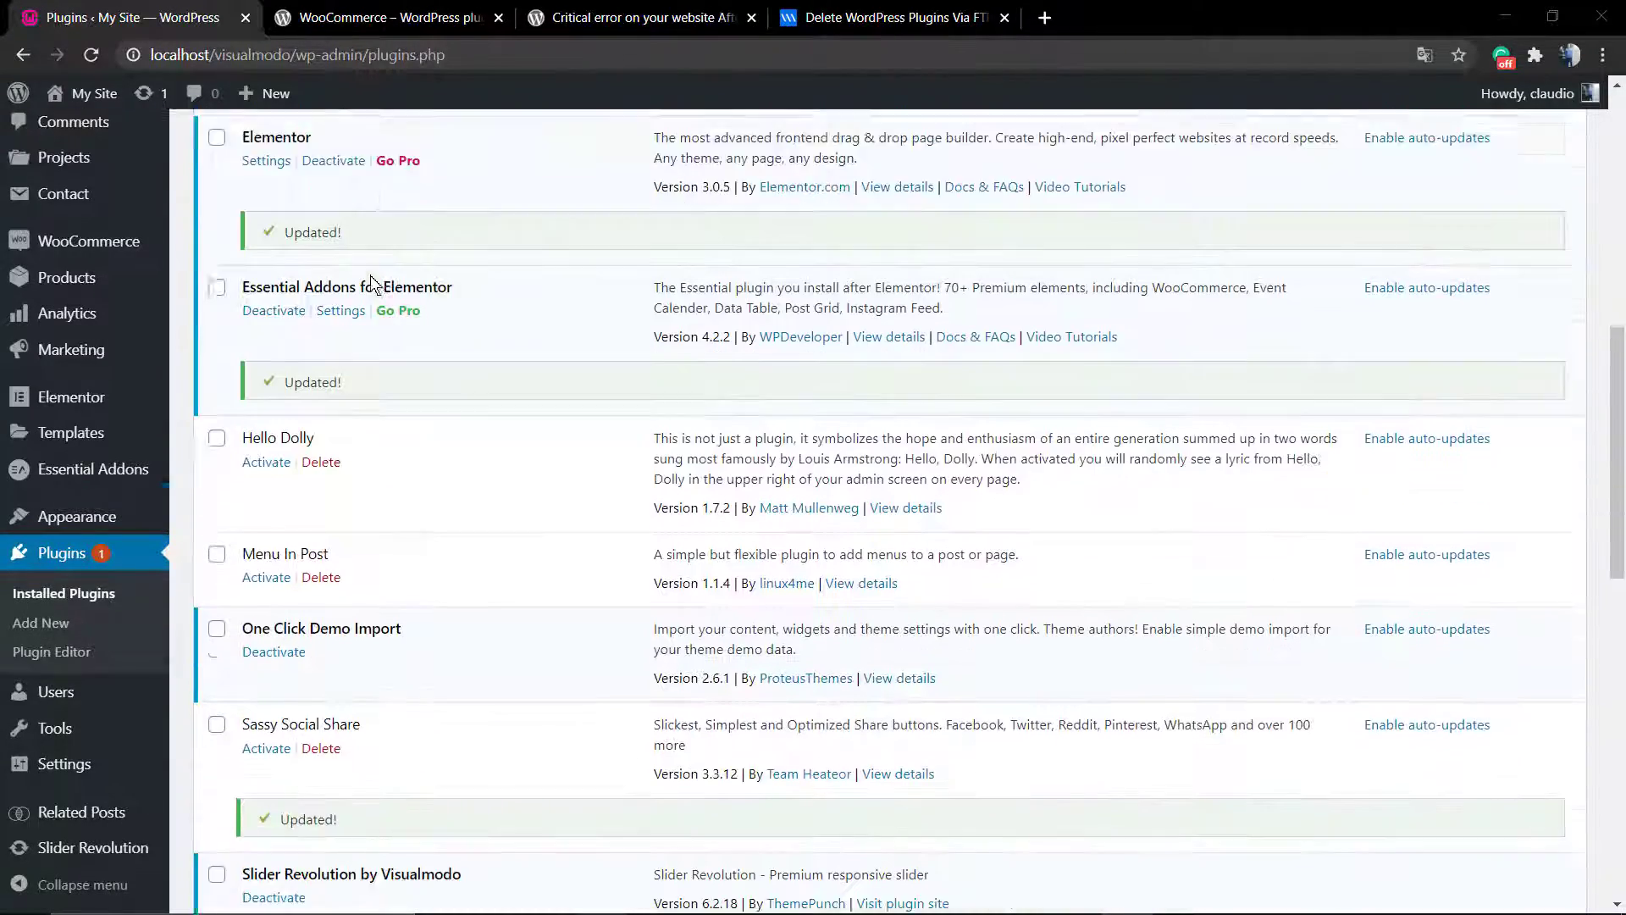
pyautogui.scroll(-10, 582, 292)
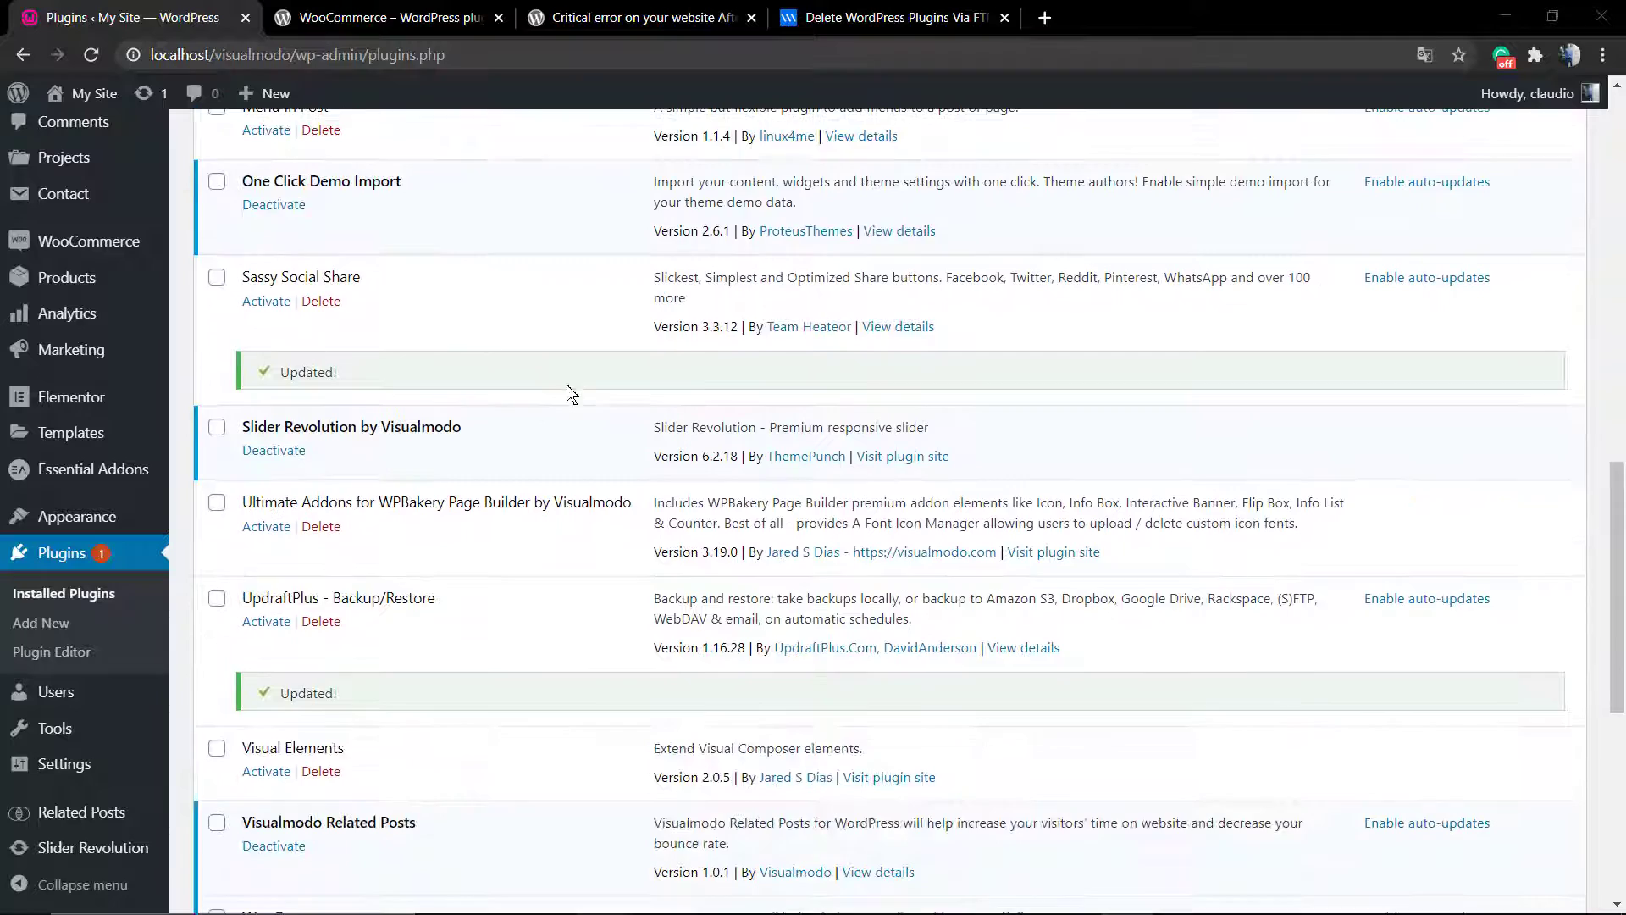
pyautogui.scroll(-1, 500, 380)
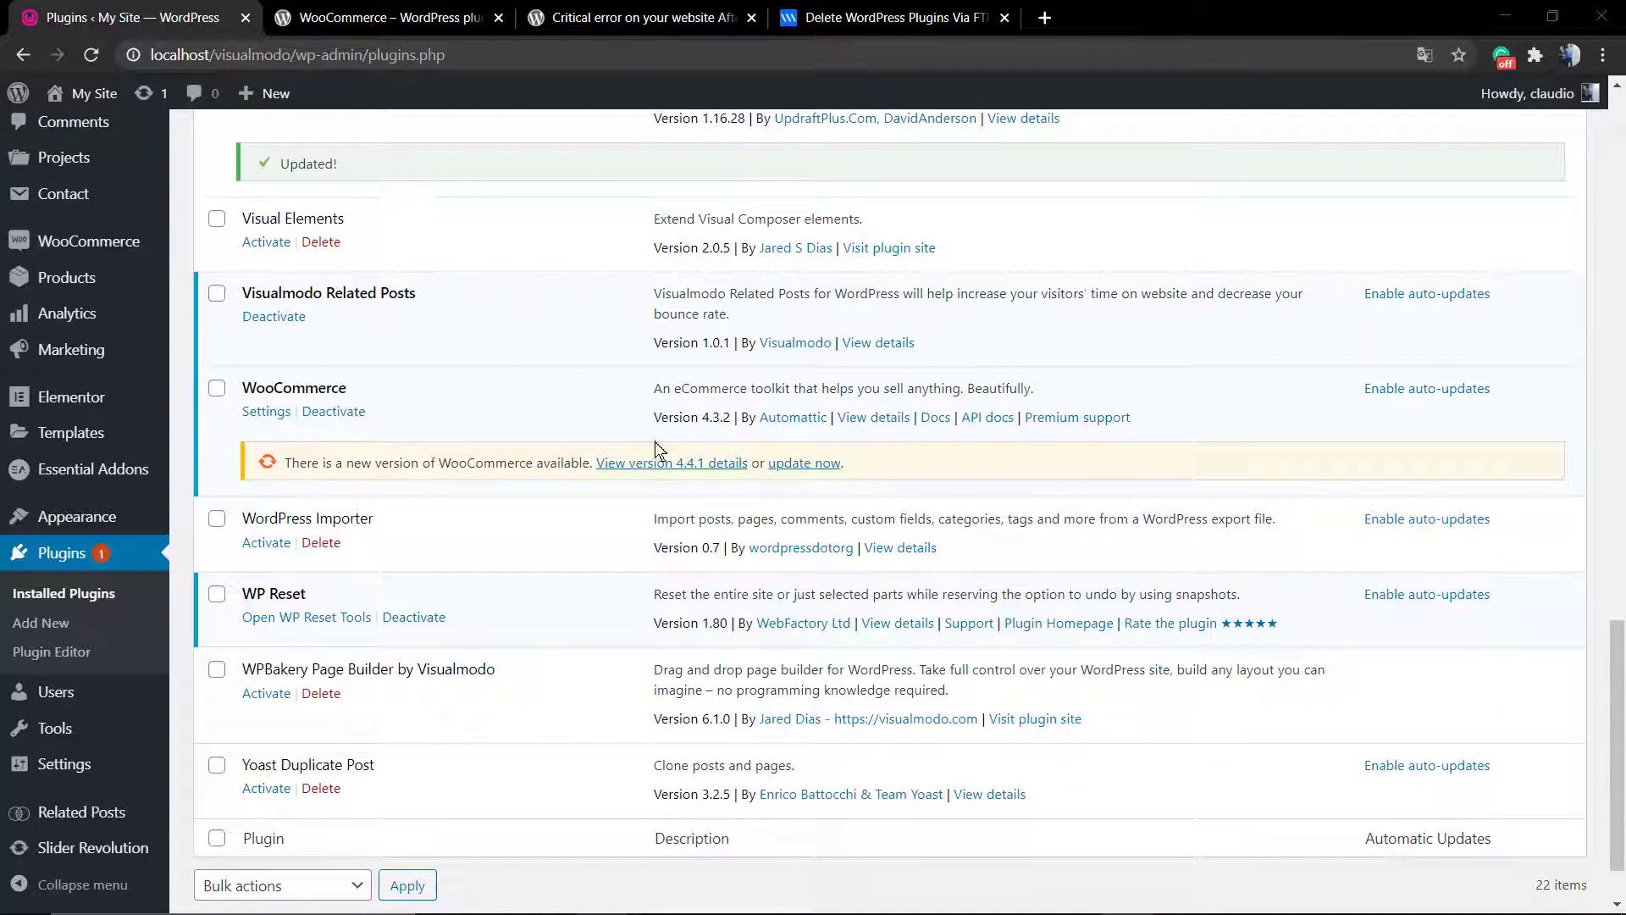
pyautogui.click(796, 465)
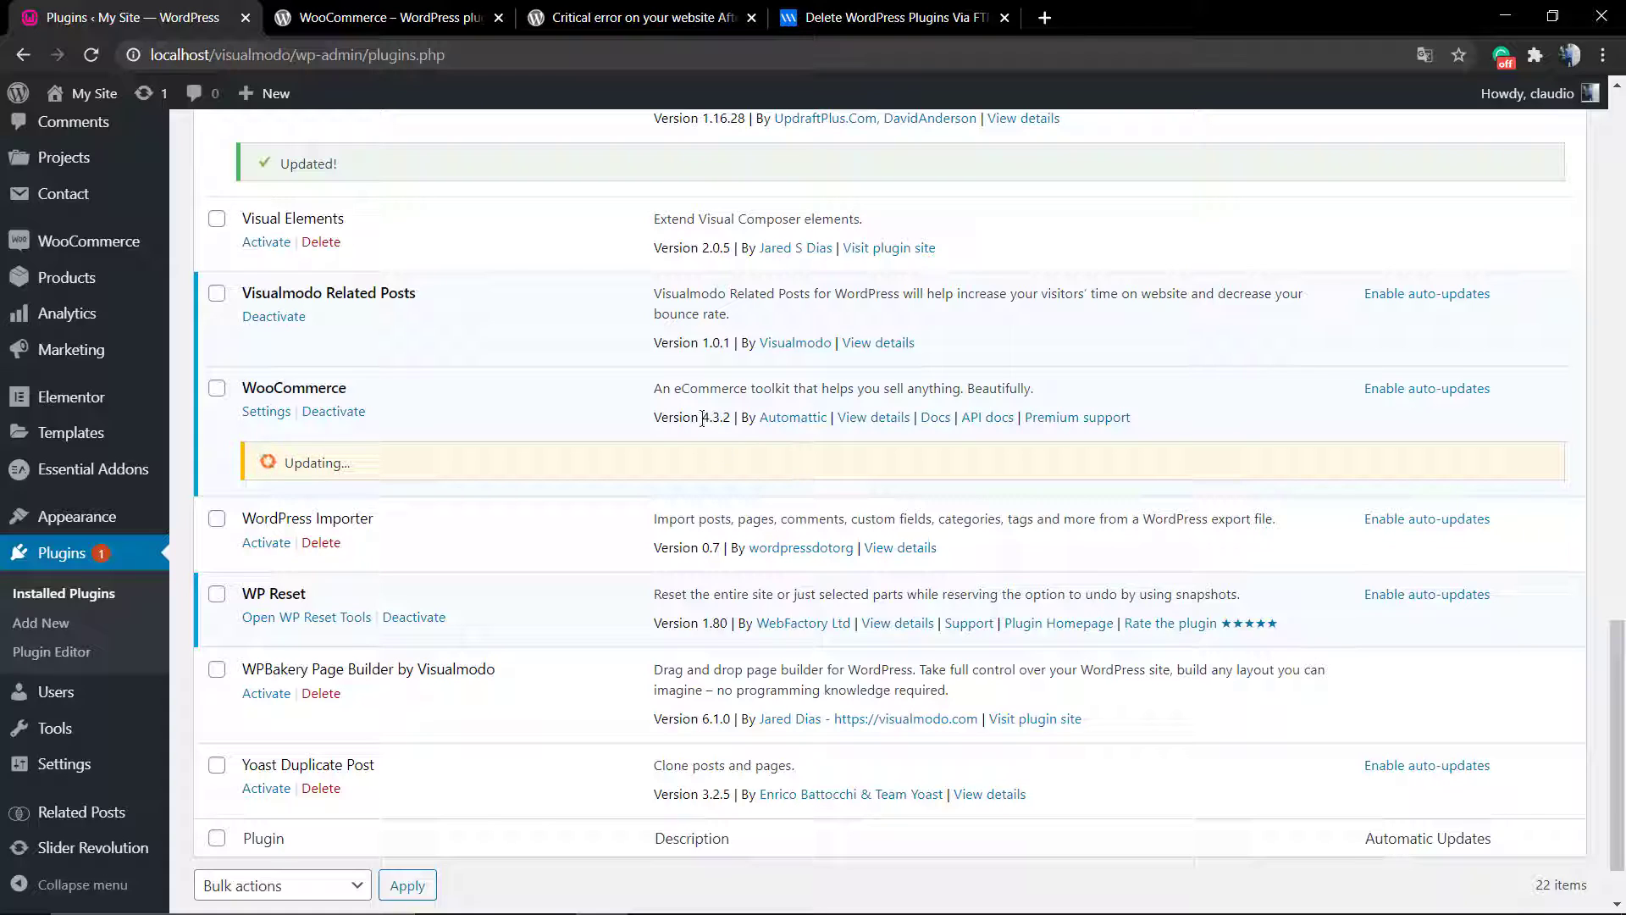
pyautogui.doubleClick(737, 423)
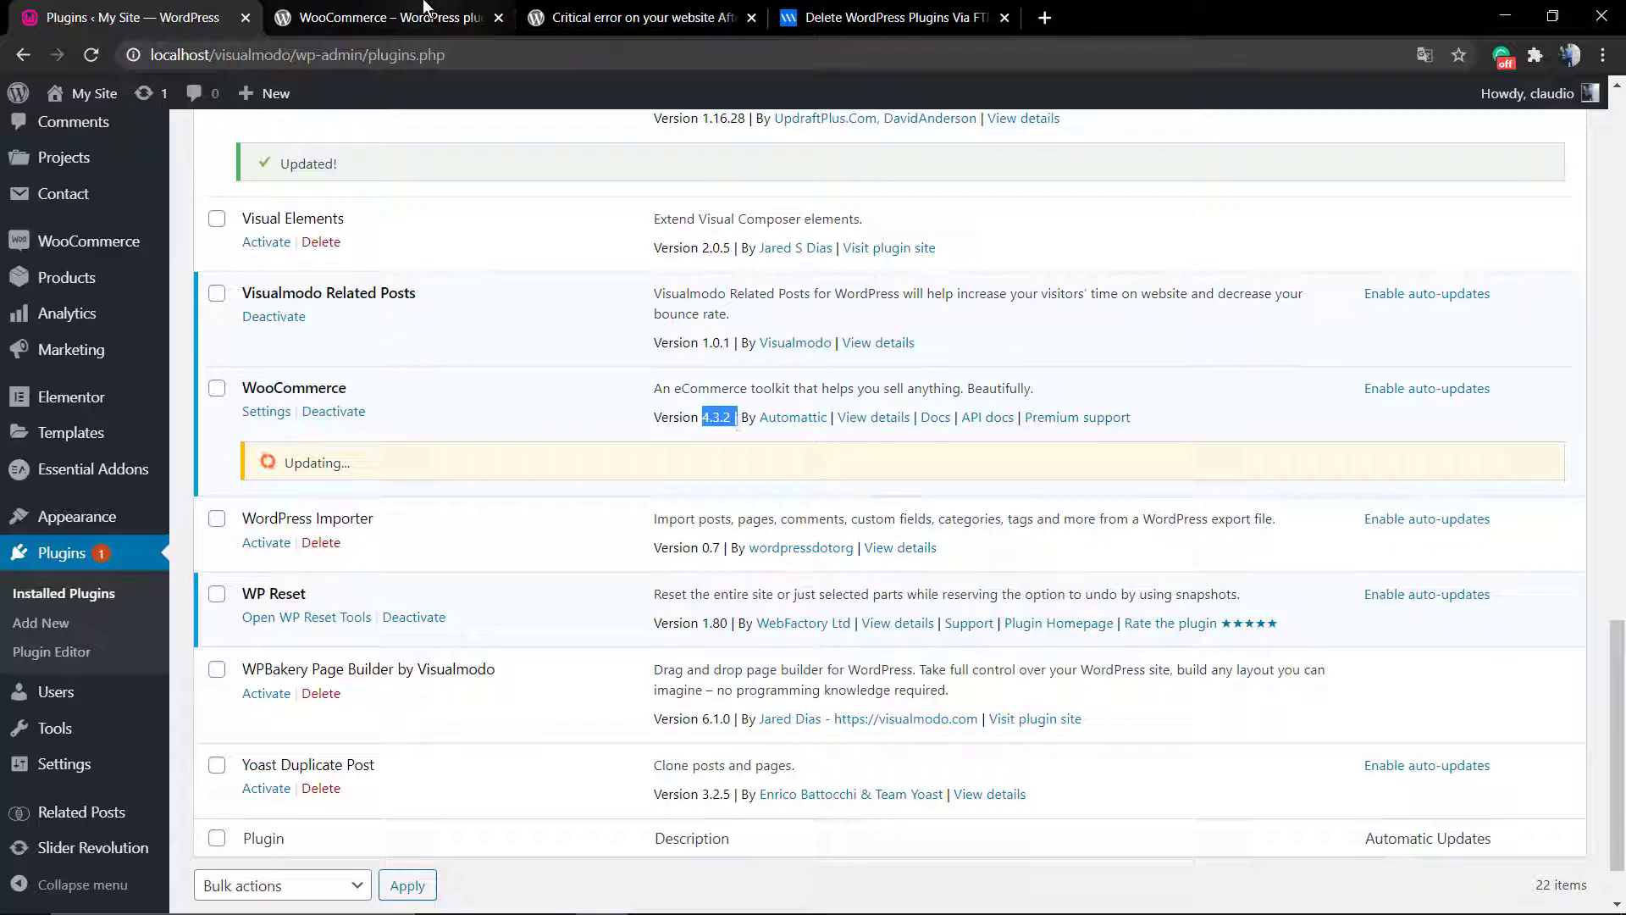
# Open the critical-error support thread, select its title, and read through the replies.
pyautogui.click(390, 17)
pyautogui.click(572, 10)
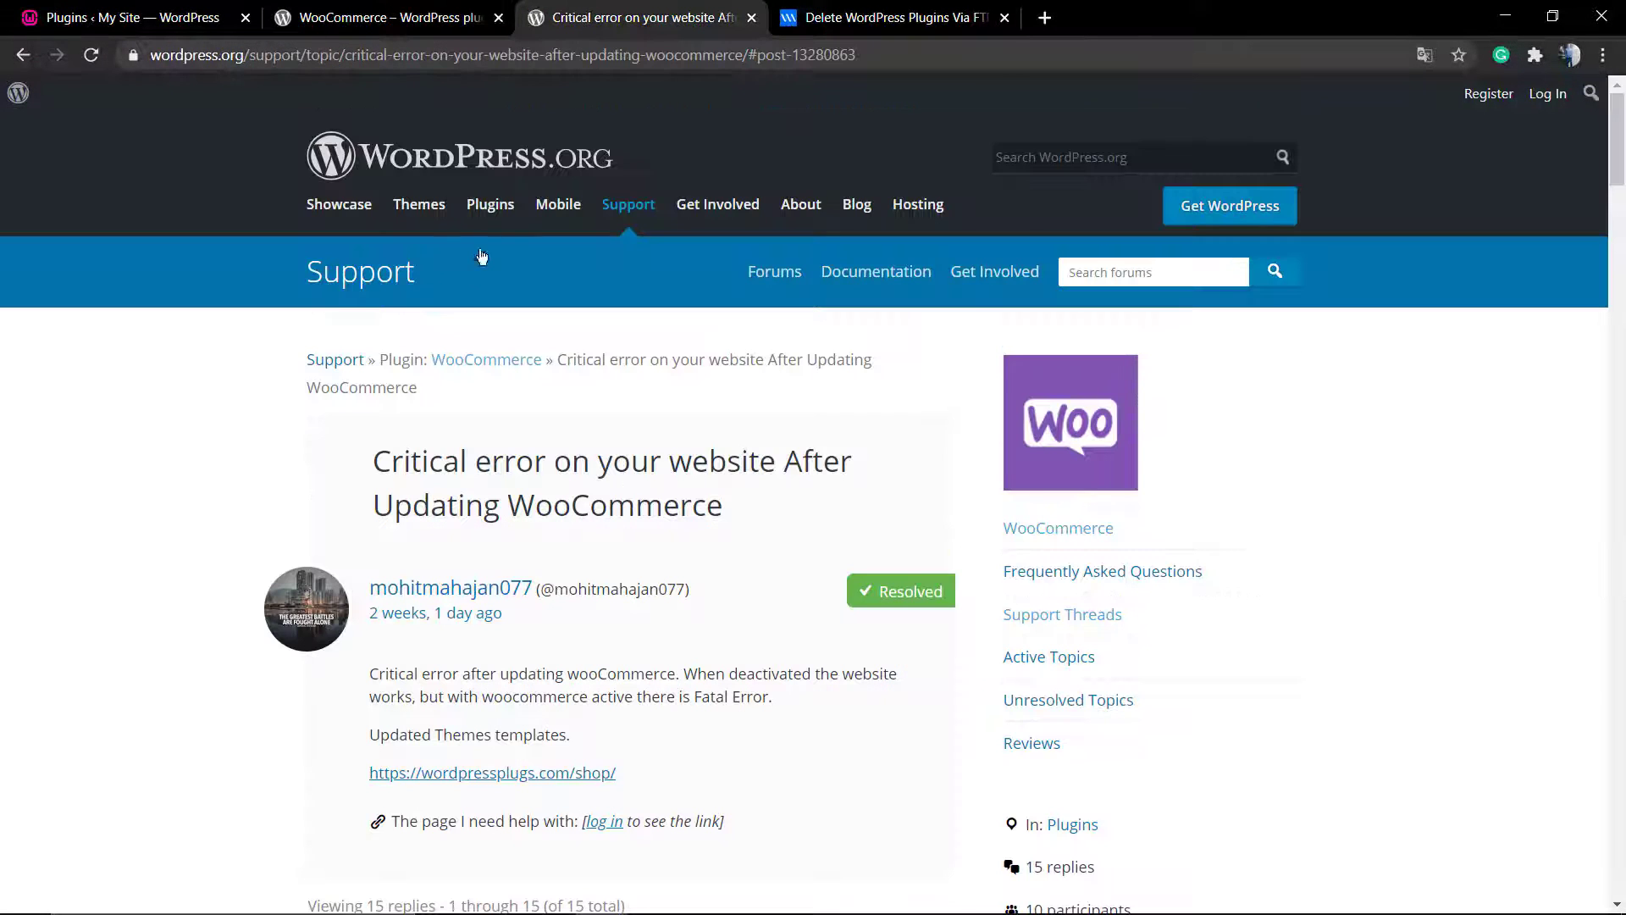
pyautogui.tripleClick(408, 469)
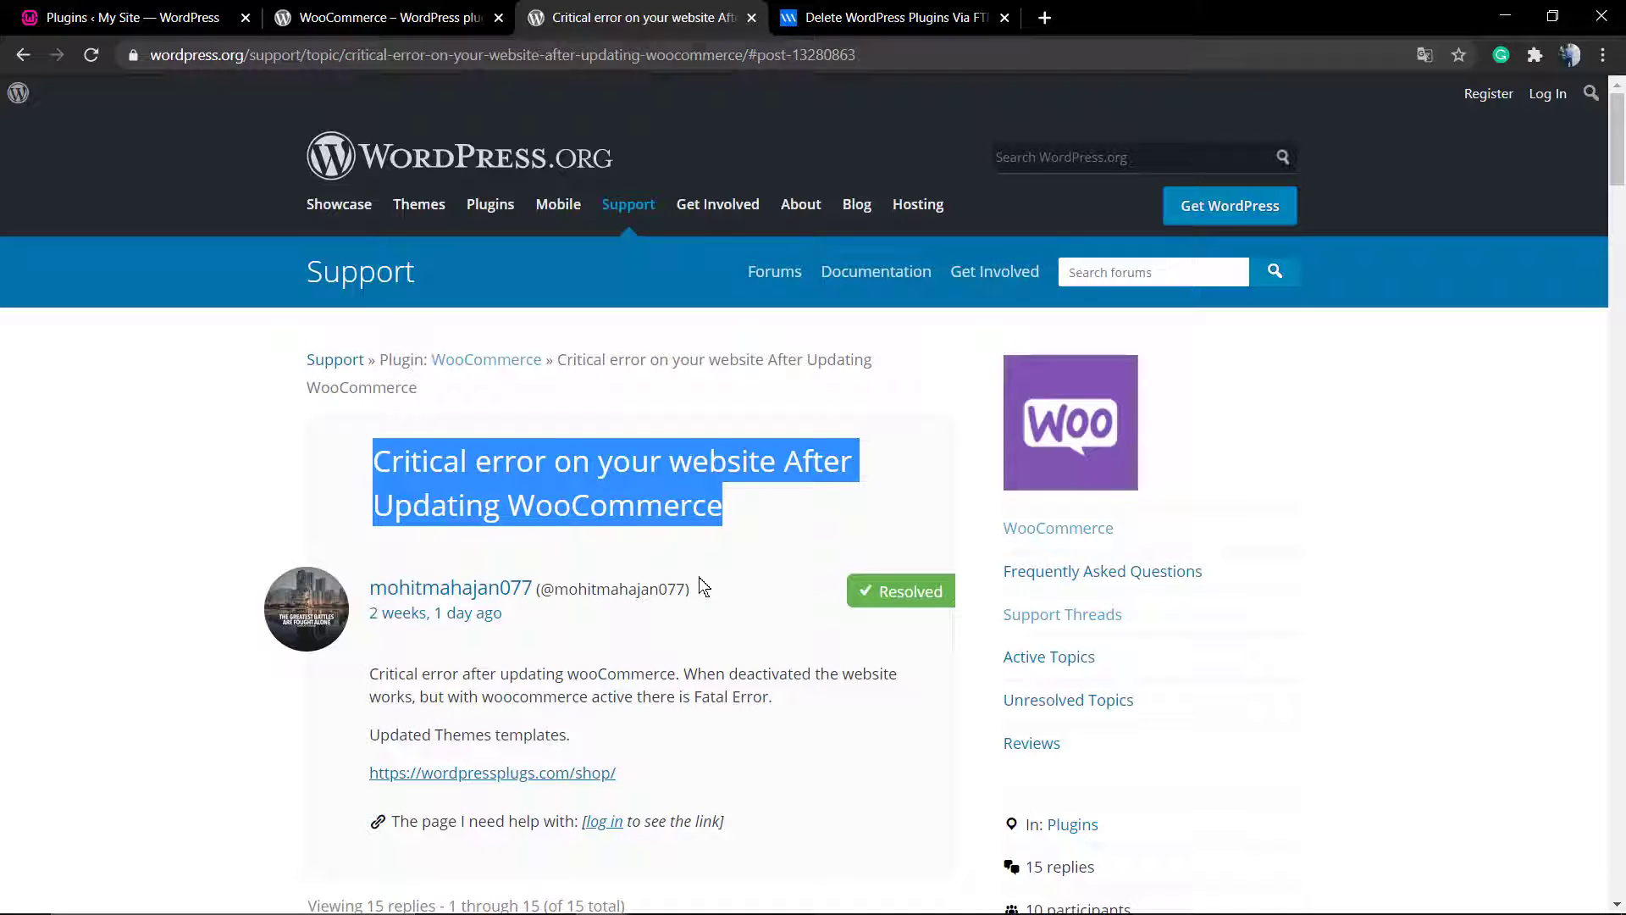
pyautogui.scroll(-7, 698, 584)
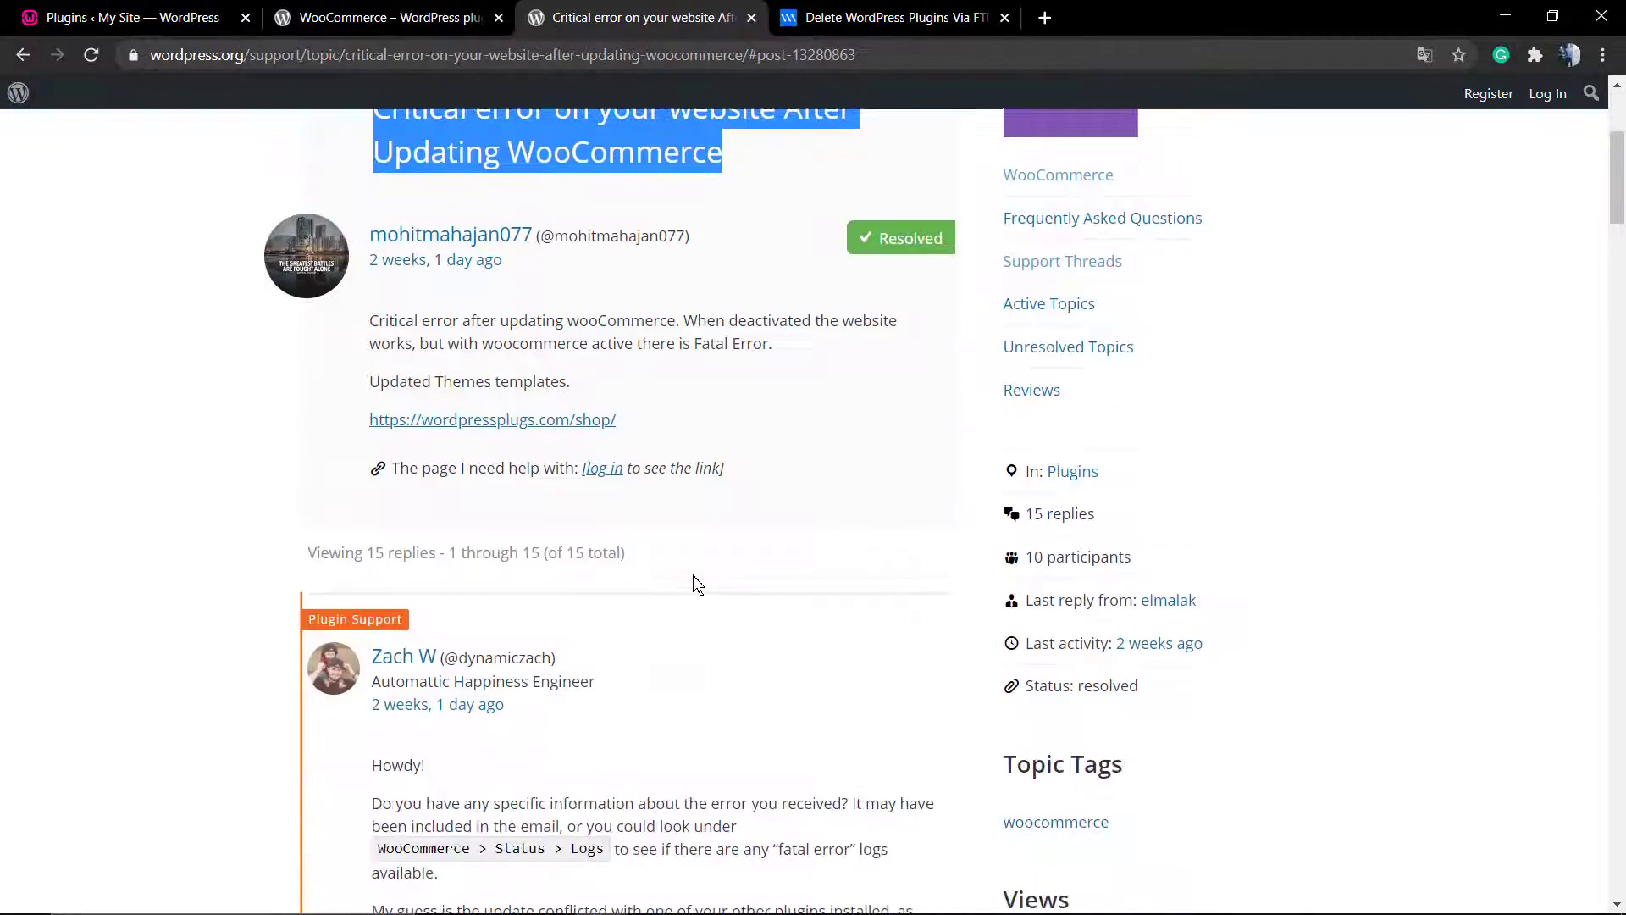
pyautogui.scroll(-20, 696, 582)
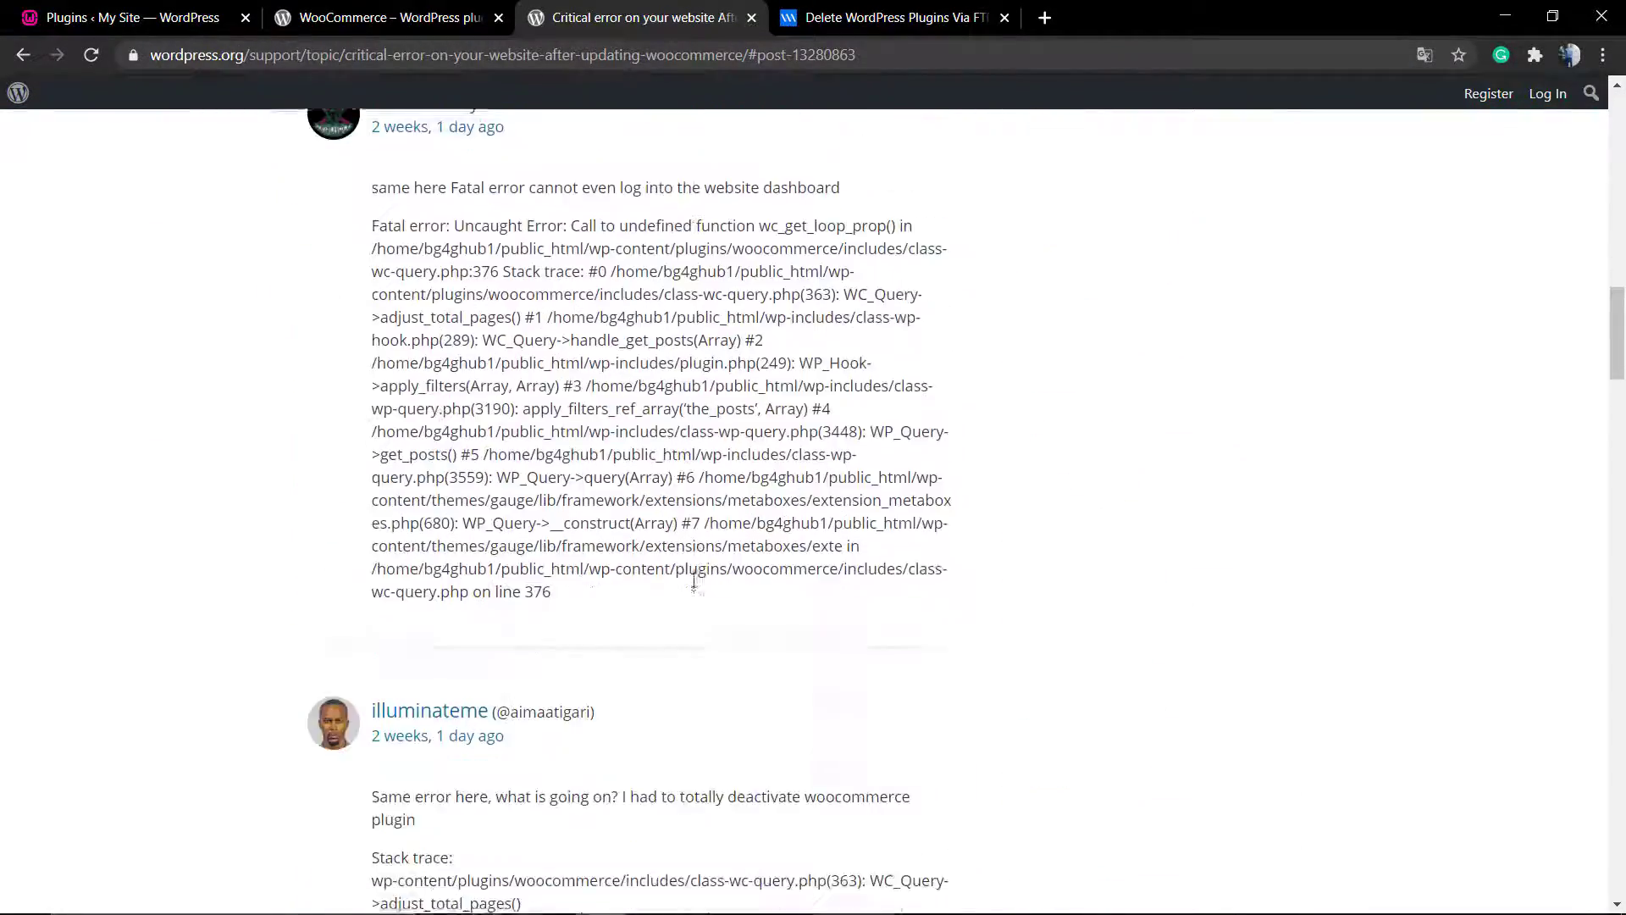
pyautogui.scroll(-18, 693, 581)
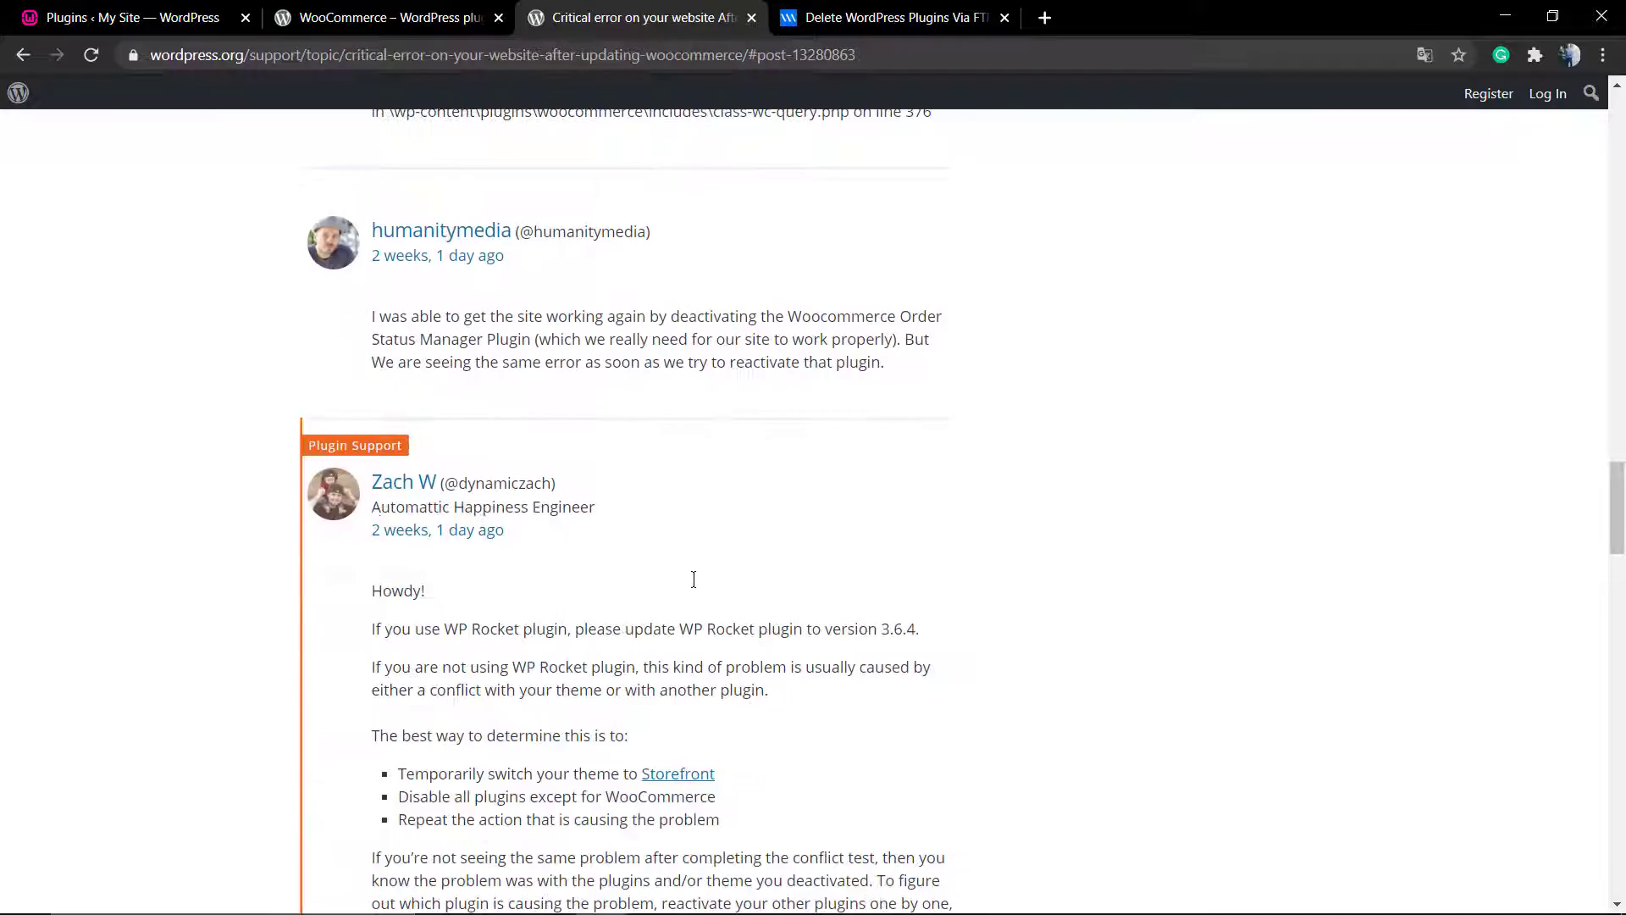
pyautogui.scroll(-8, 693, 581)
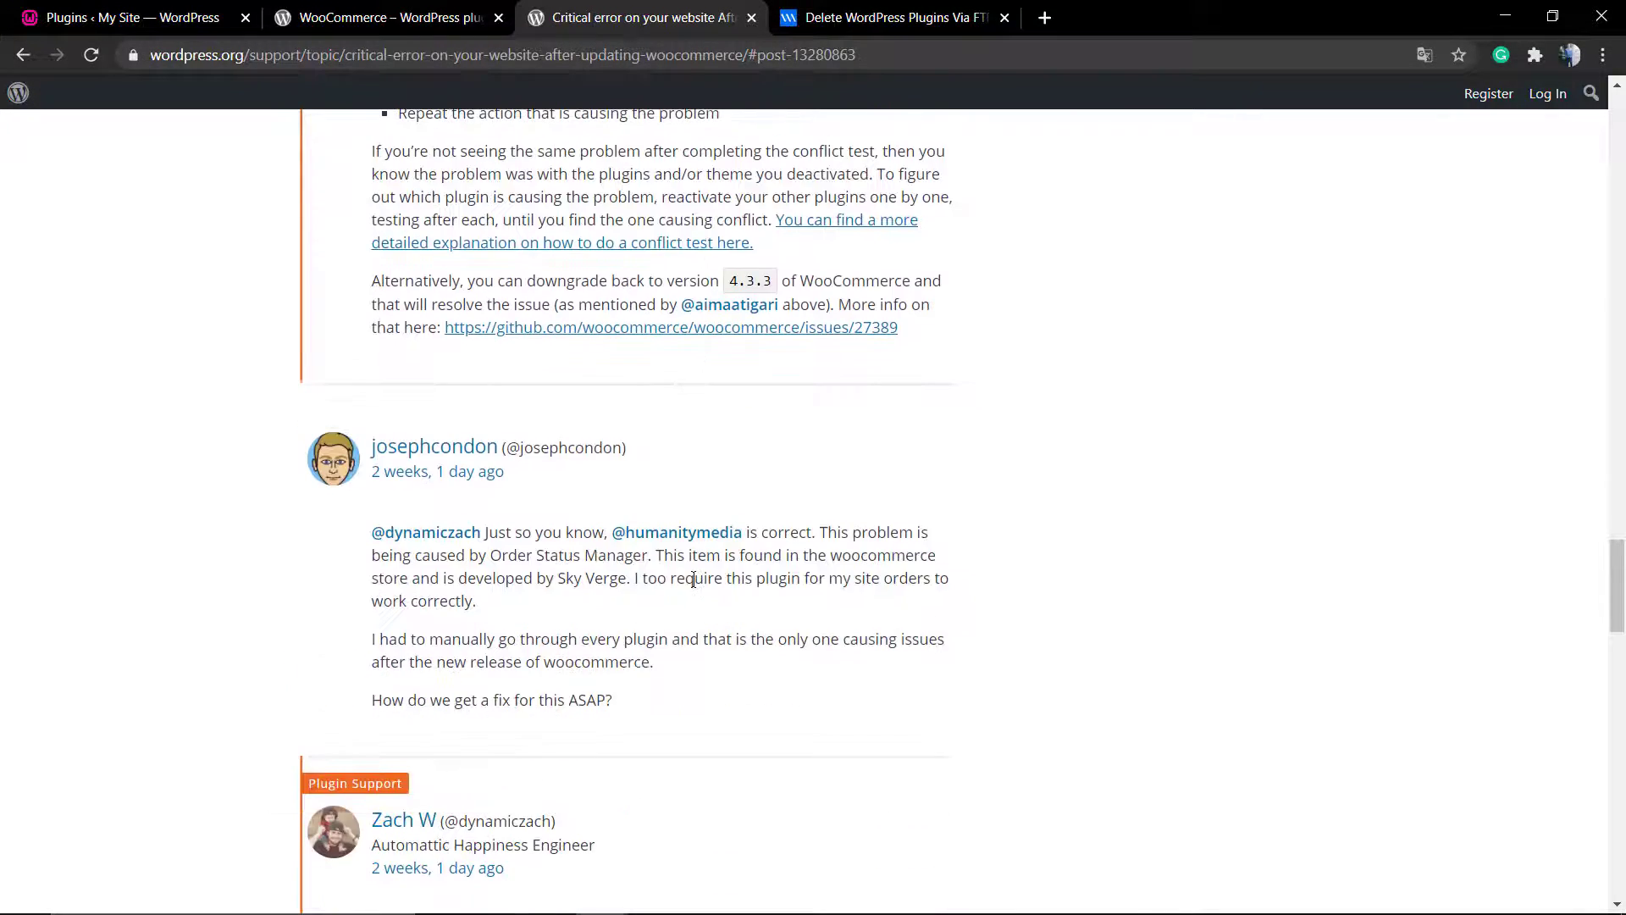
pyautogui.scroll(-6, 694, 580)
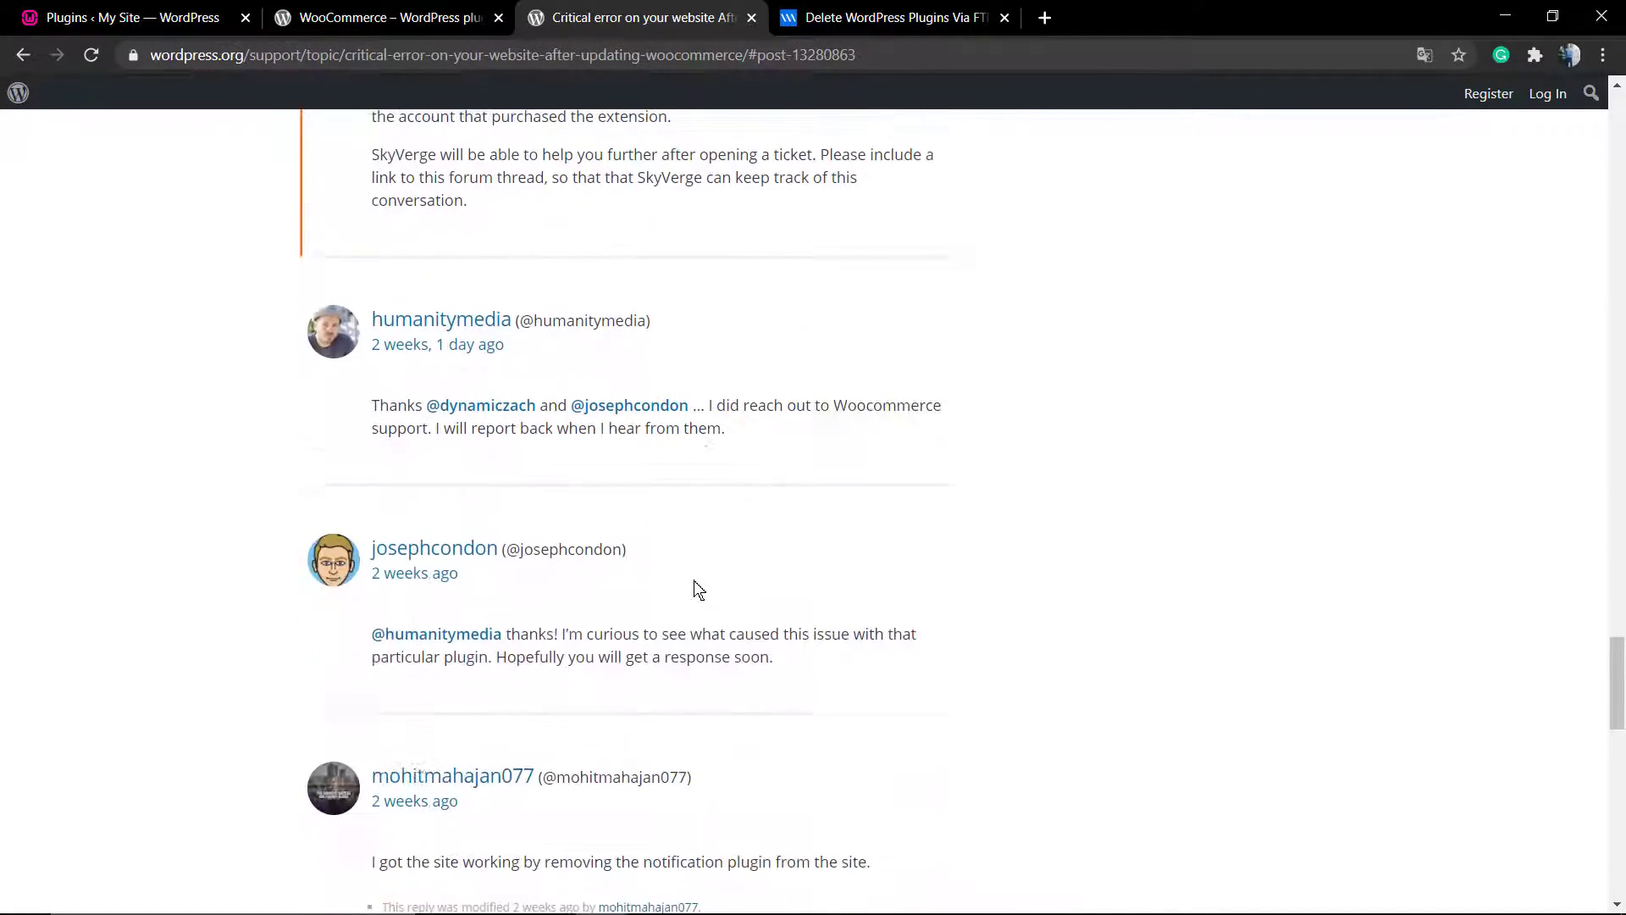
pyautogui.scroll(-15, 693, 589)
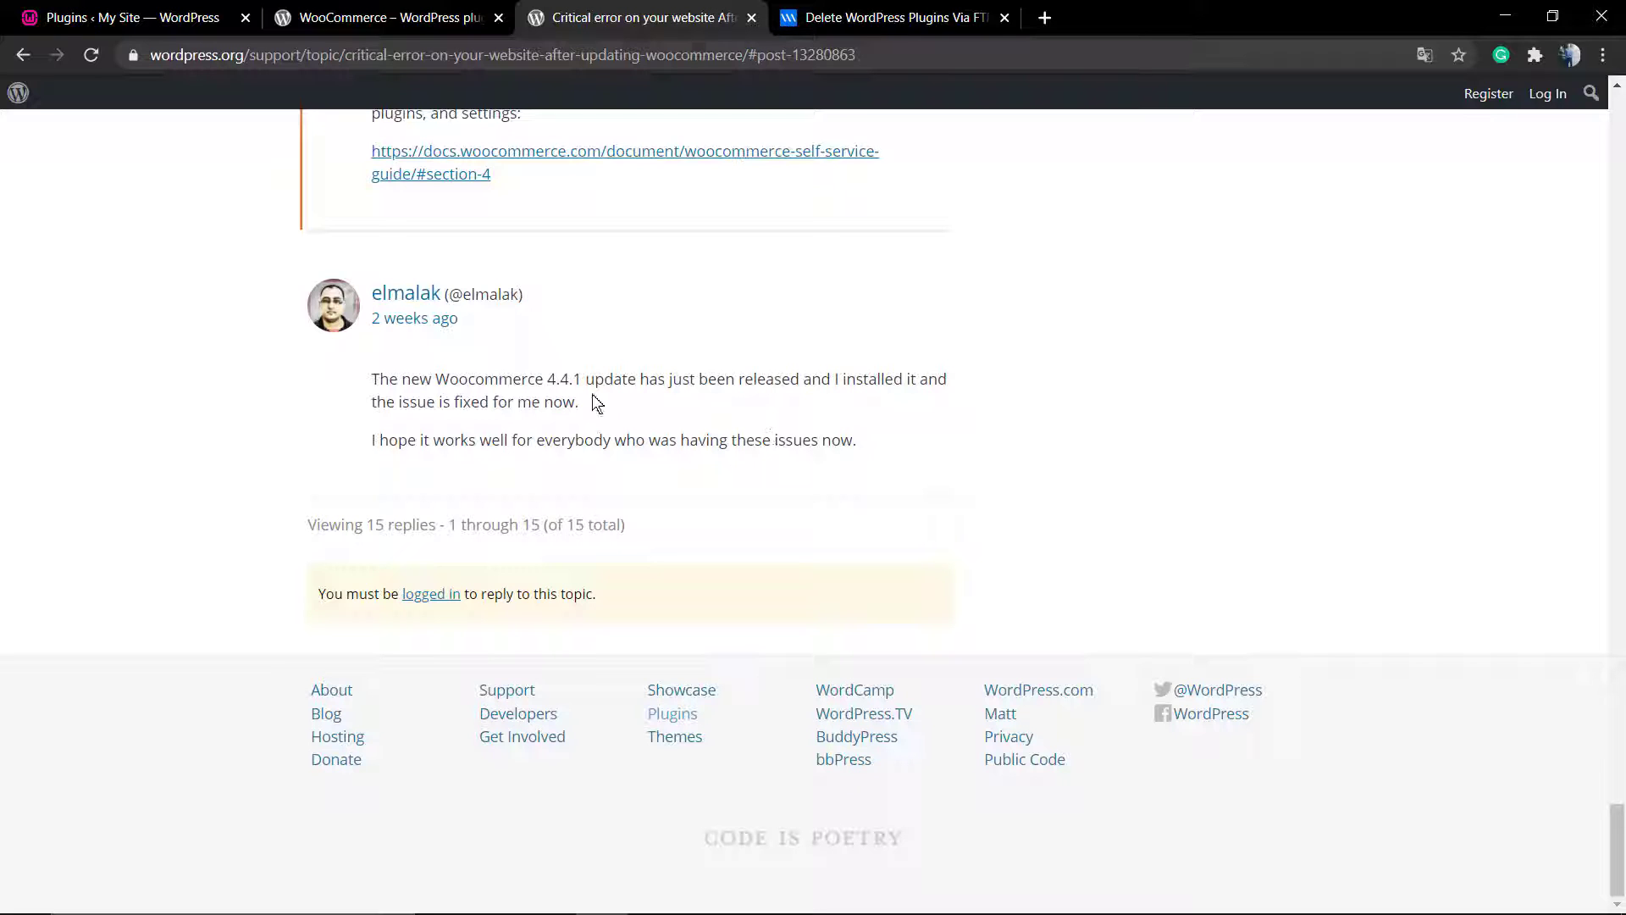
# Highlight the reply saying WooCommerce 4.4.1 fixed the issue.
pyautogui.moveTo(597, 403); pyautogui.dragTo(570, 373)
pyautogui.click(570, 370)
pyautogui.tripleClick(554, 373)
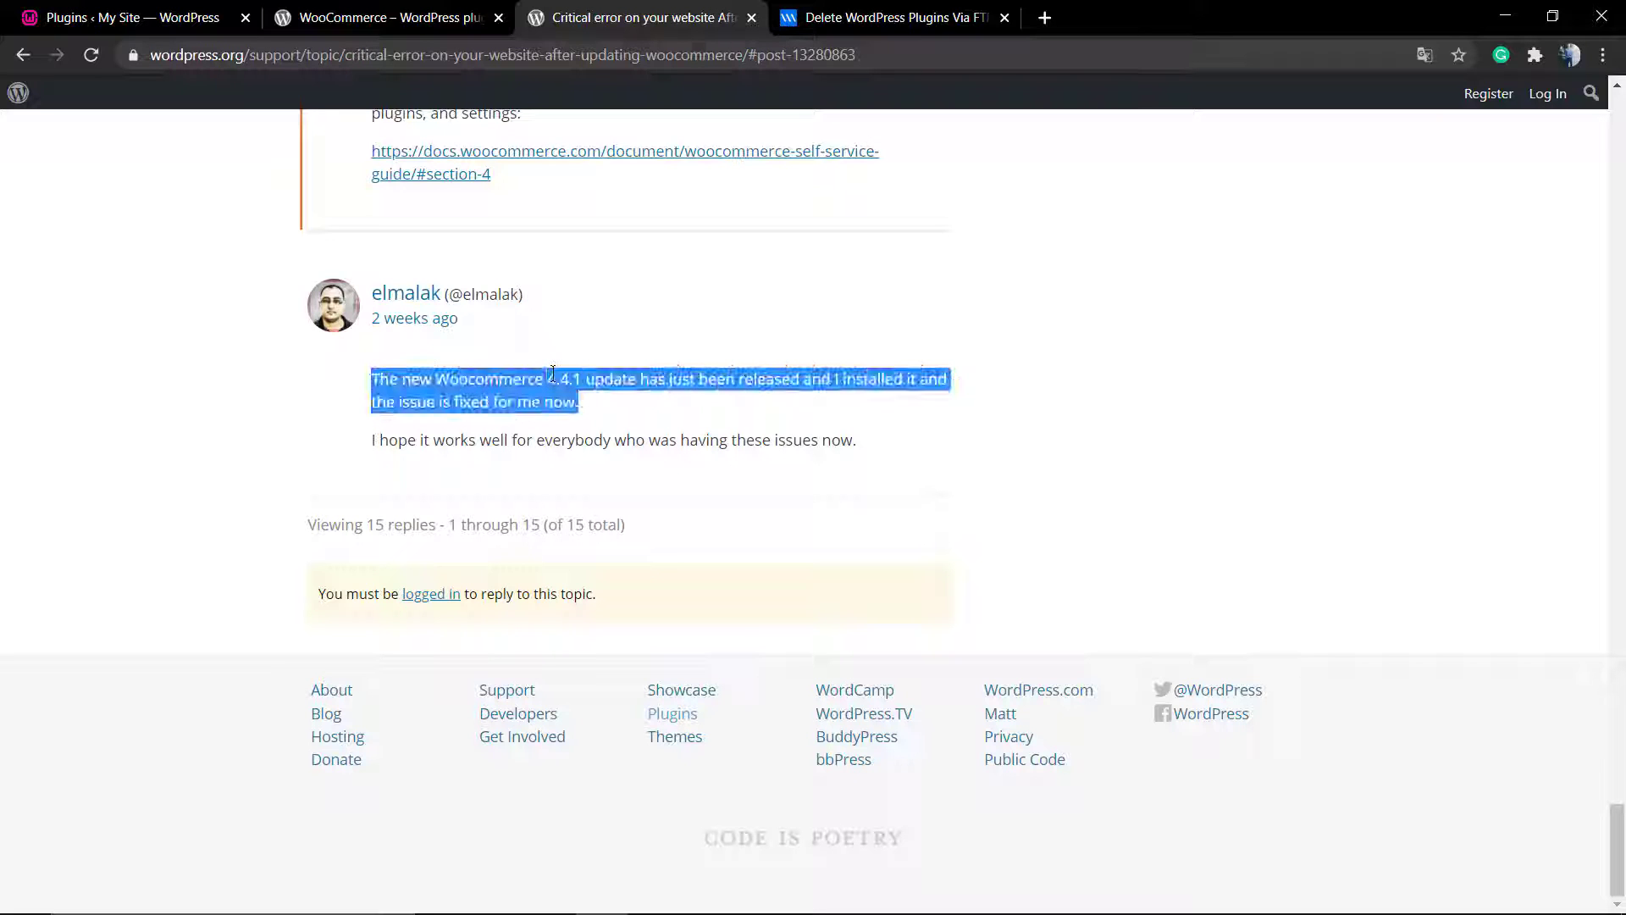
pyautogui.click(553, 373)
# Check the other tabs, then go to the Delete WordPress Plugins Via FTP article.
pyautogui.scroll(15, 774, 410)
pyautogui.scroll(20, 774, 410)
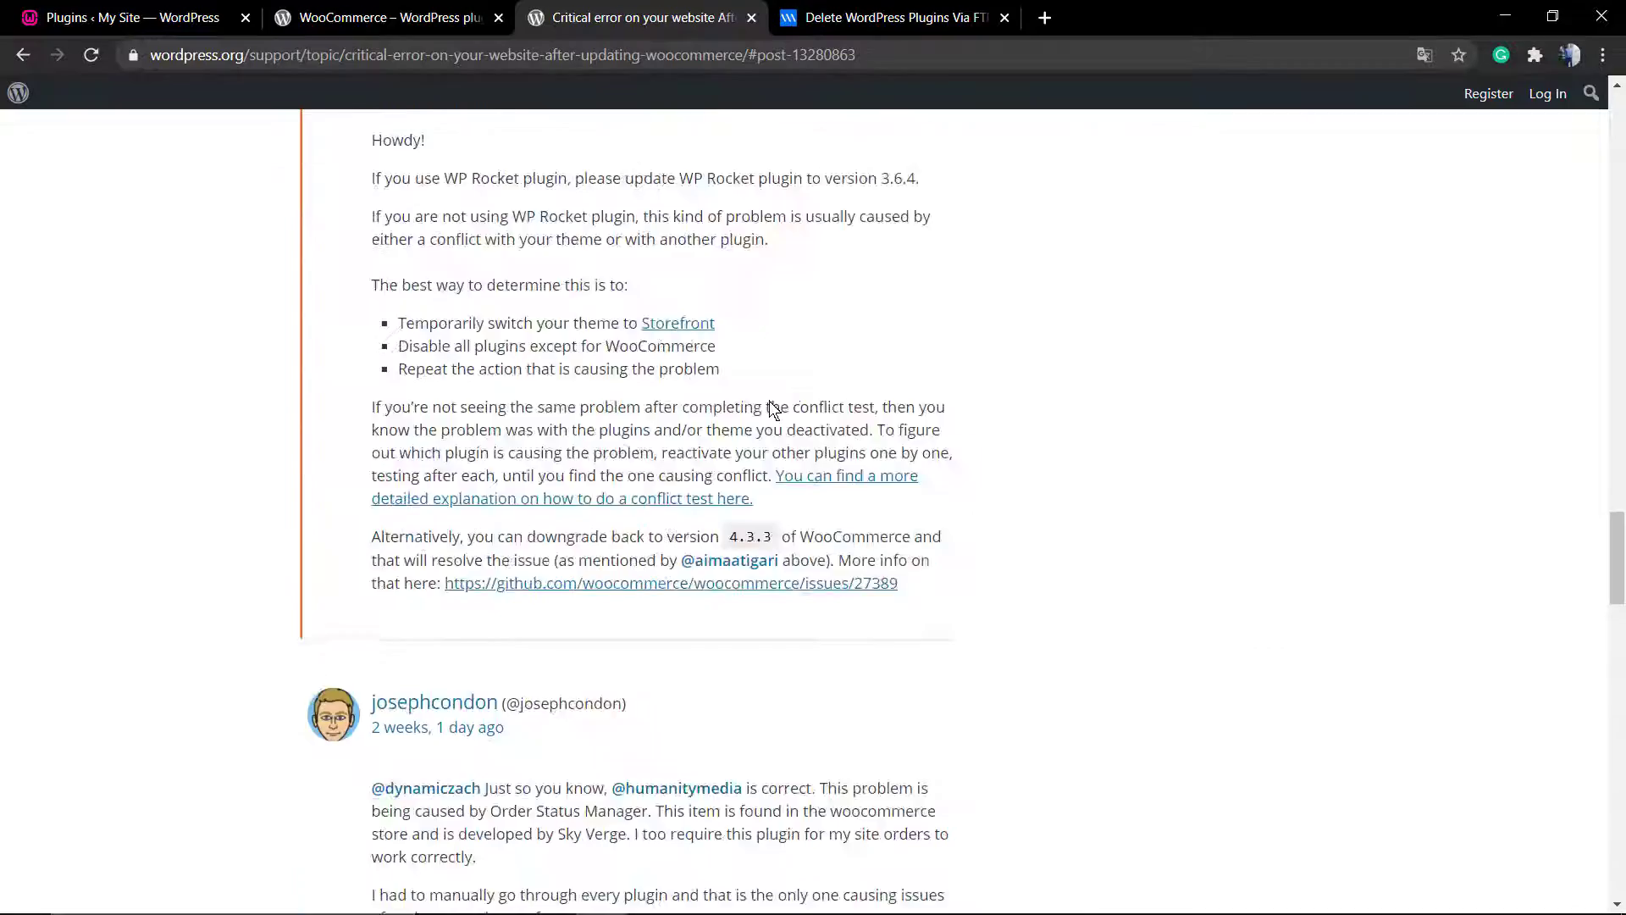
pyautogui.scroll(8, 769, 410)
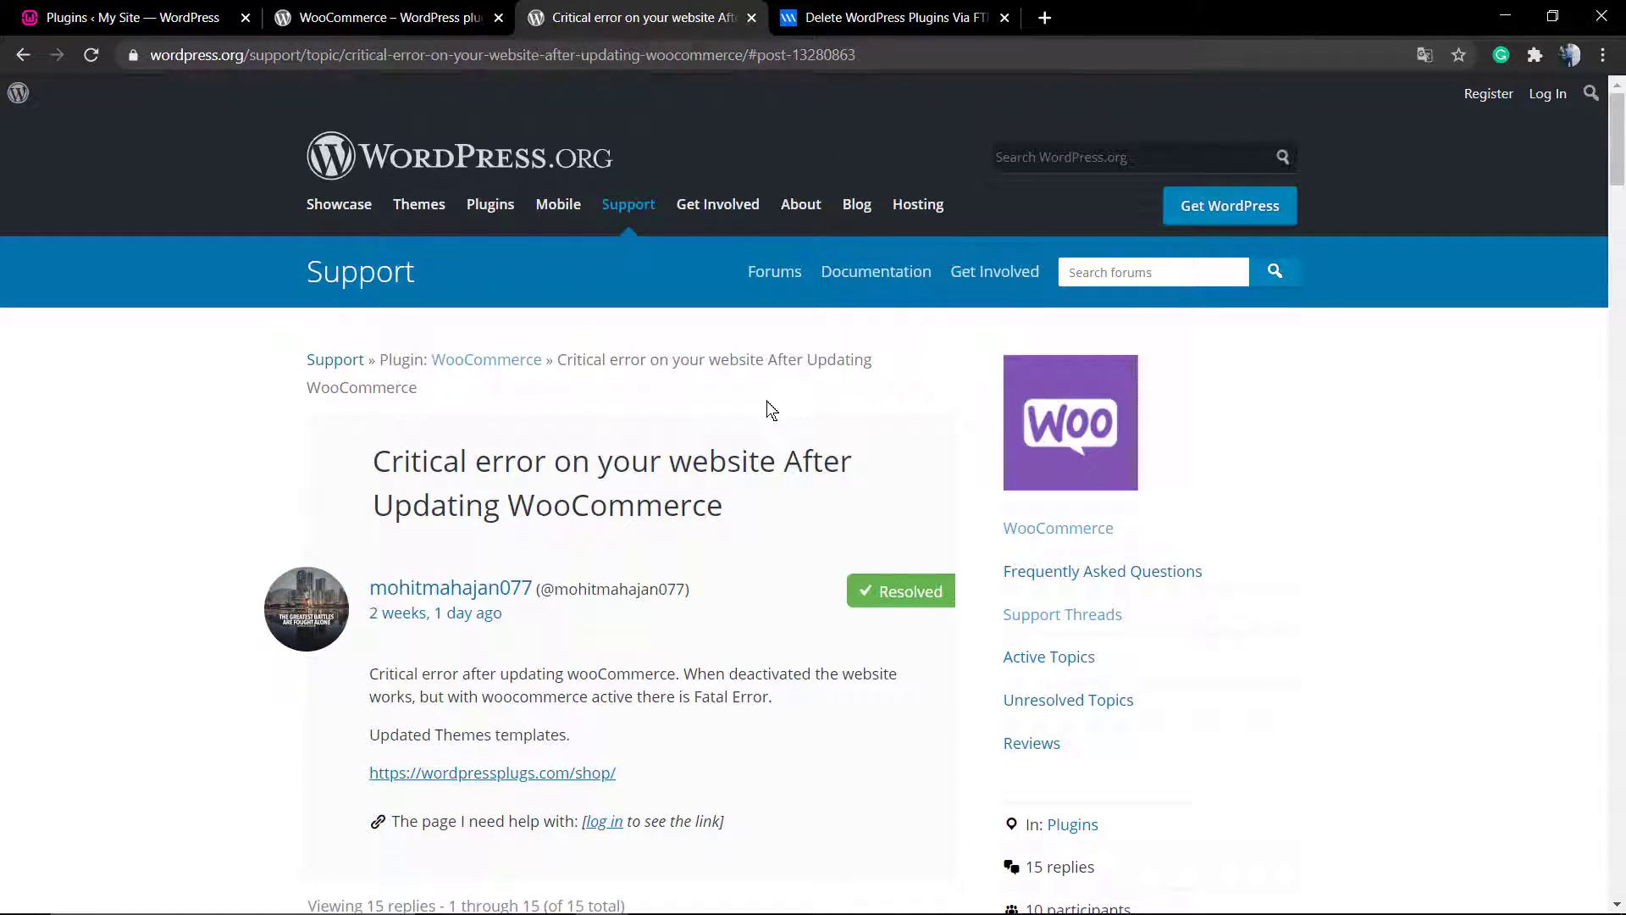
pyautogui.click(415, 11)
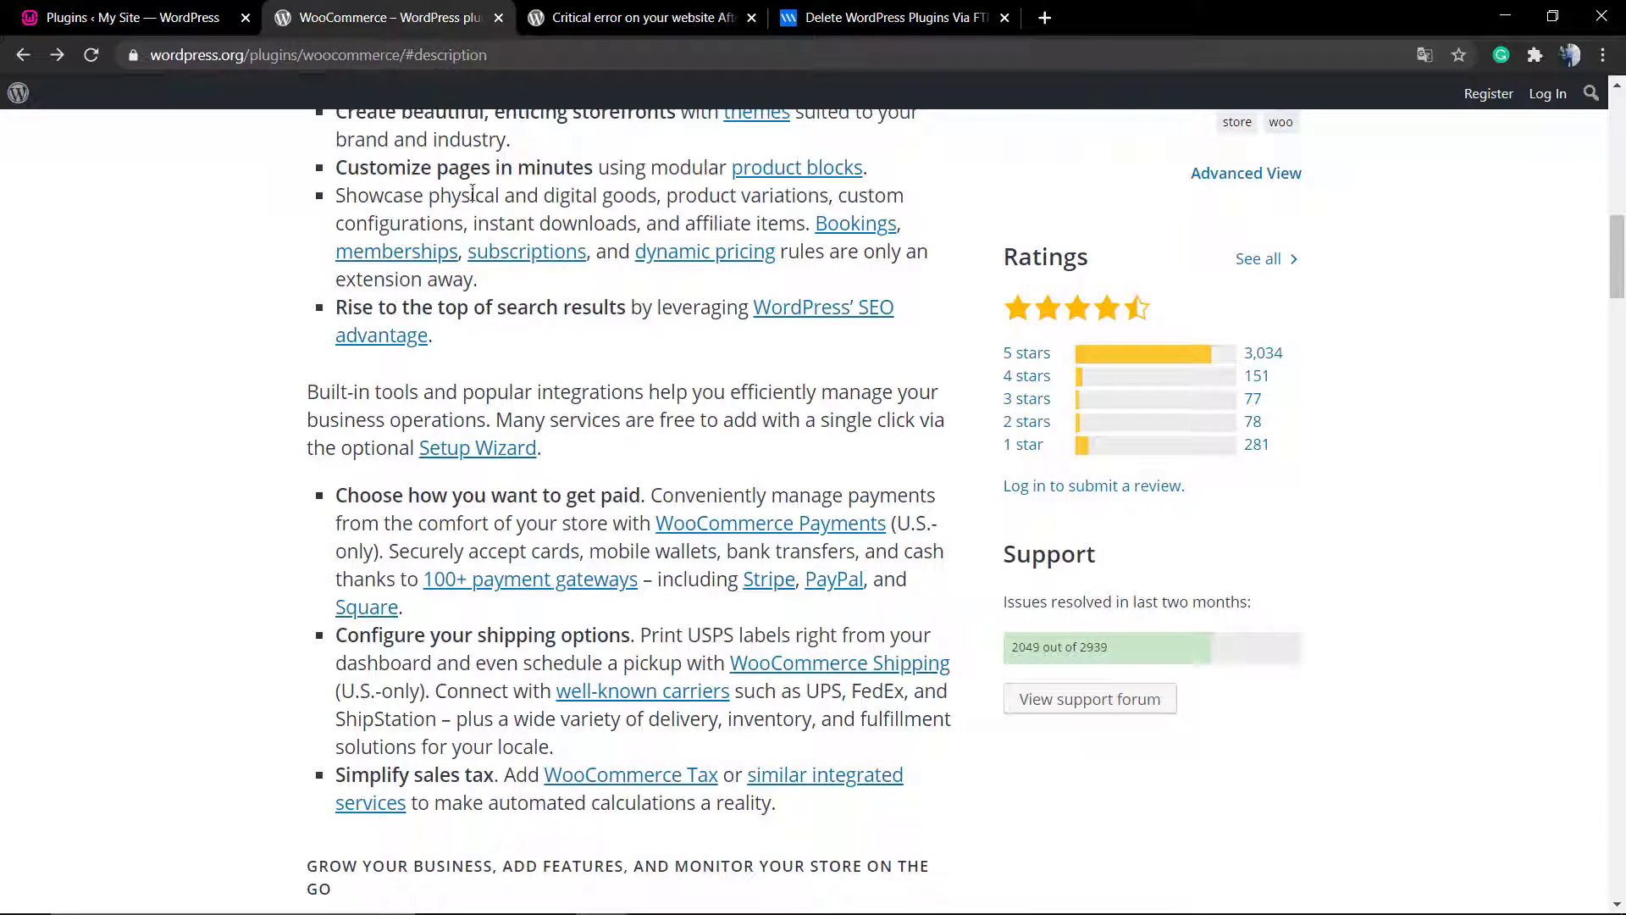
pyautogui.click(127, 17)
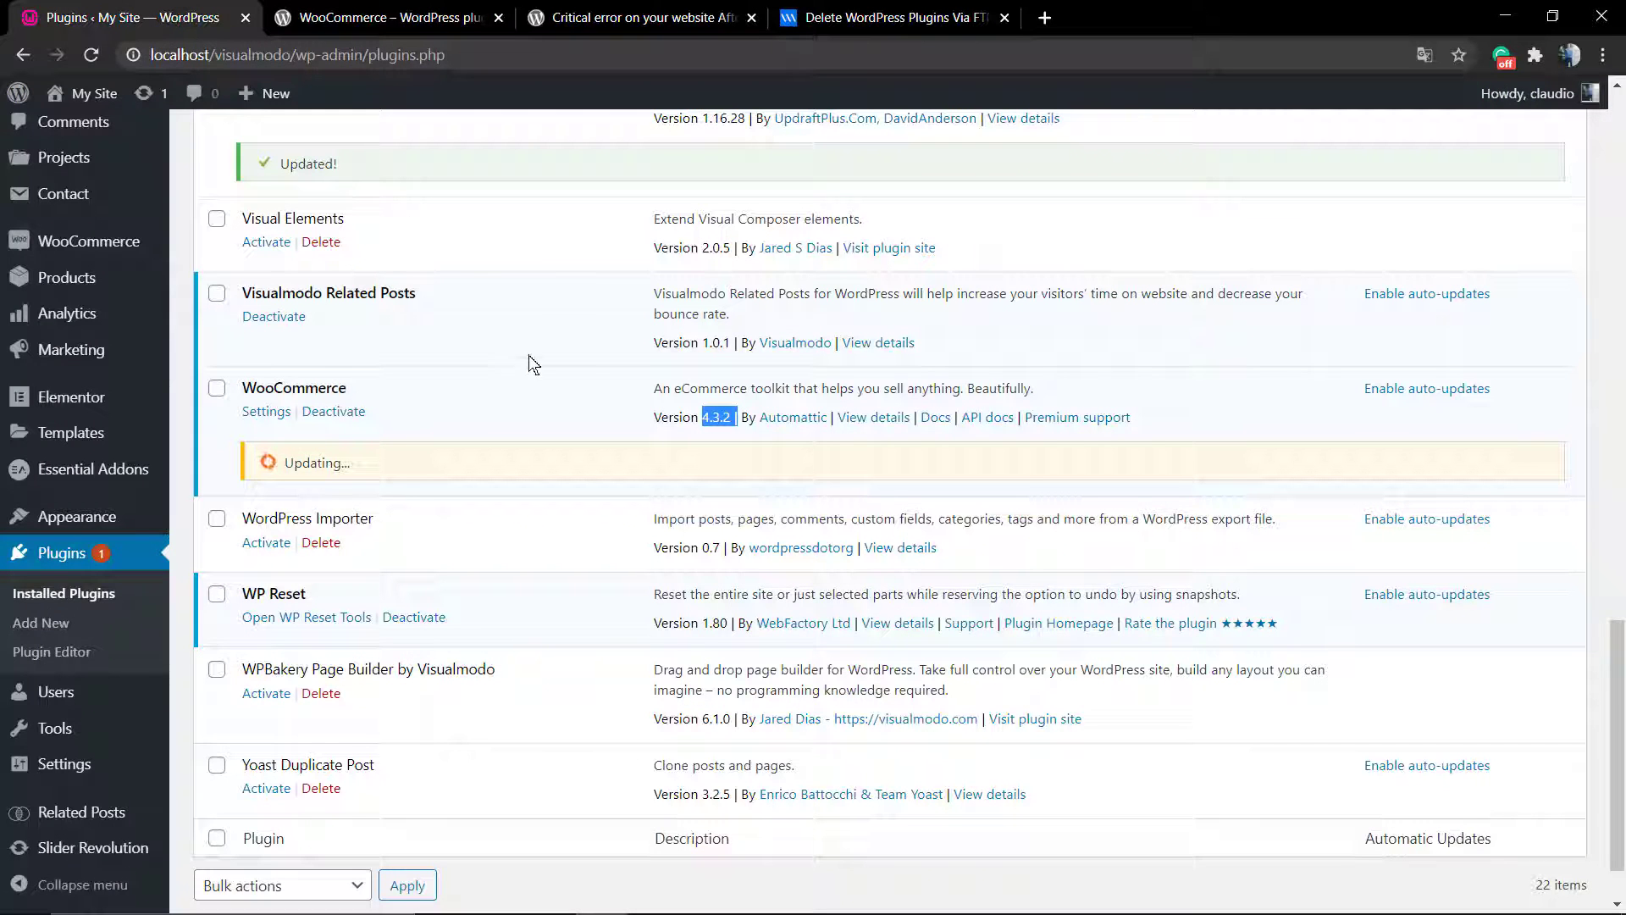
pyautogui.click(675, 10)
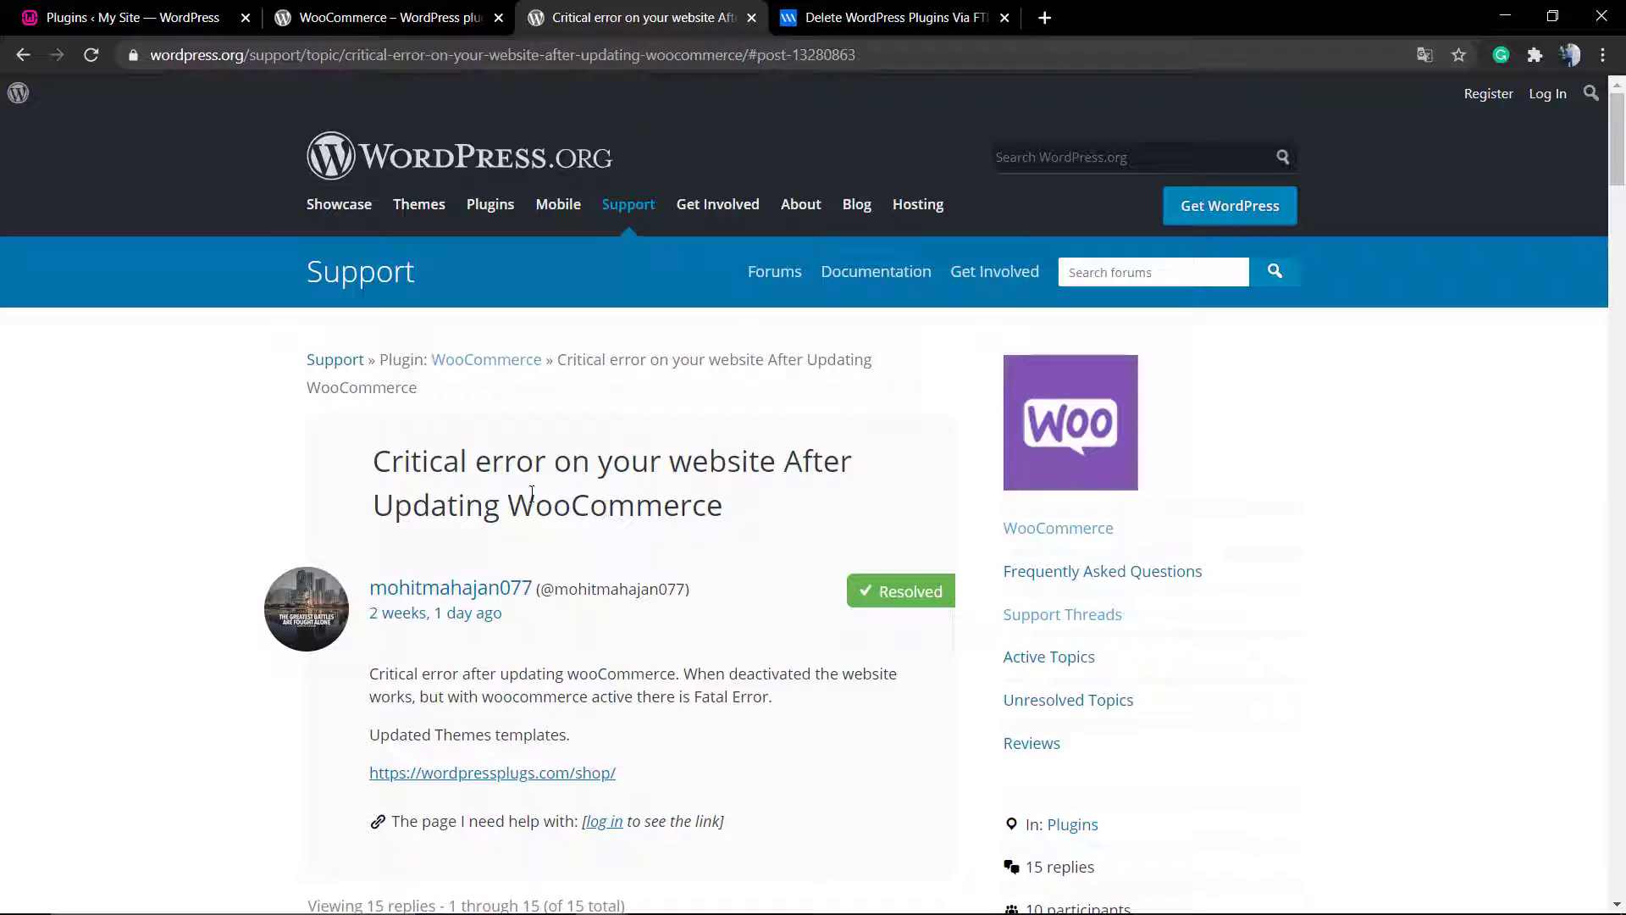
pyautogui.hotkey('ctrl', 'Tab')
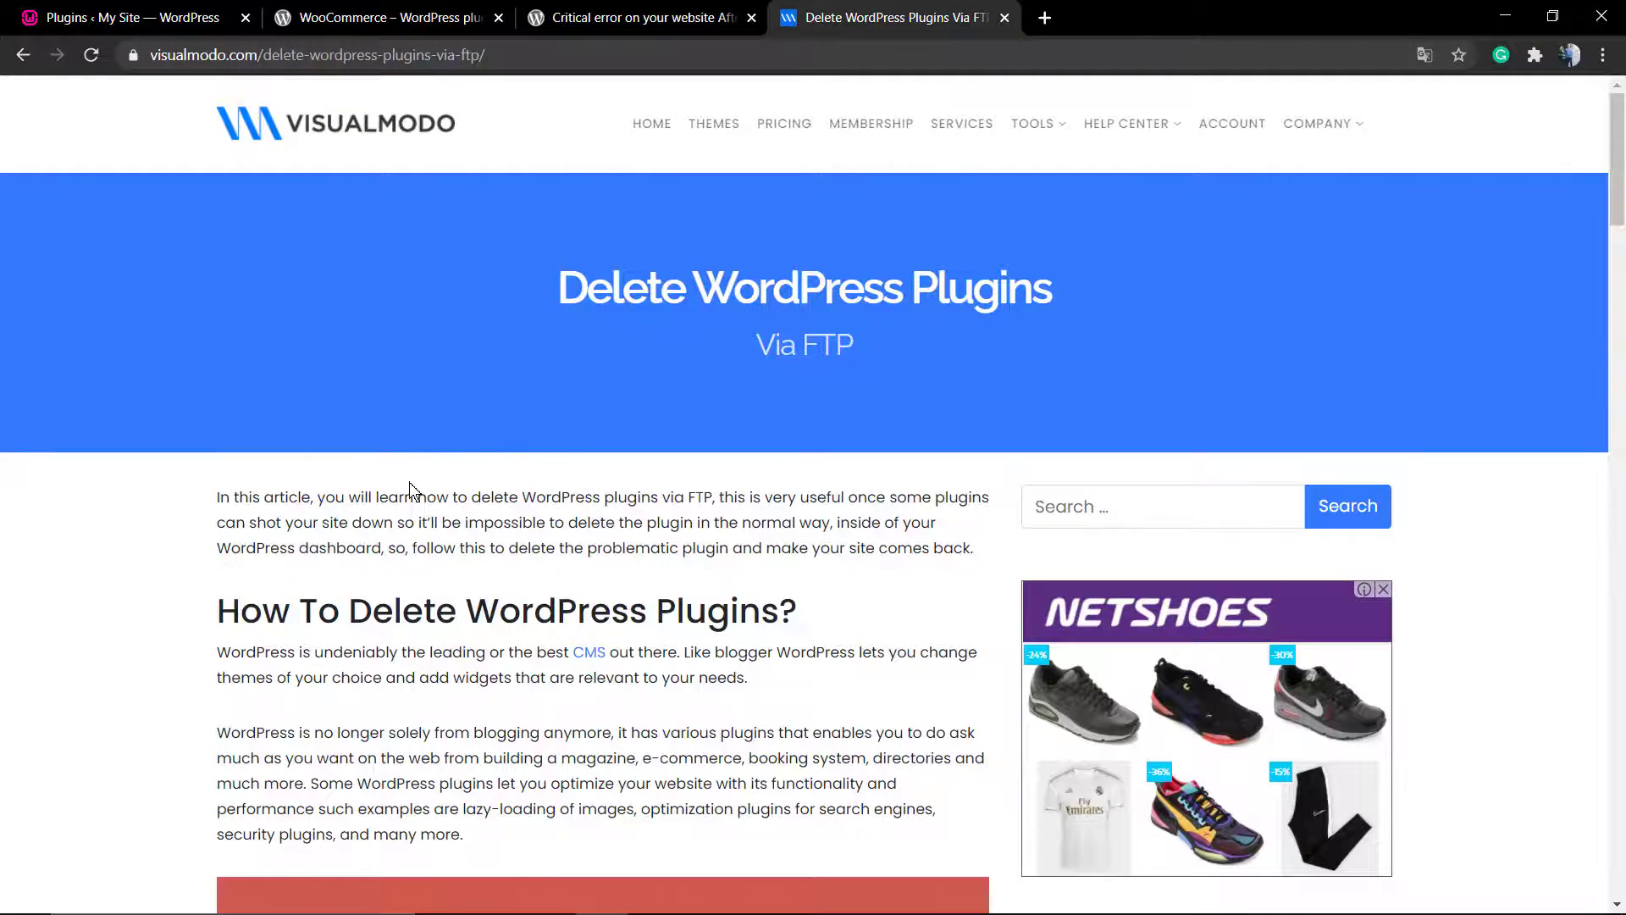
# Scroll through the Visualmodo FTP plugin-deletion article and back to the top.
pyautogui.scroll(-15, 362, 489)
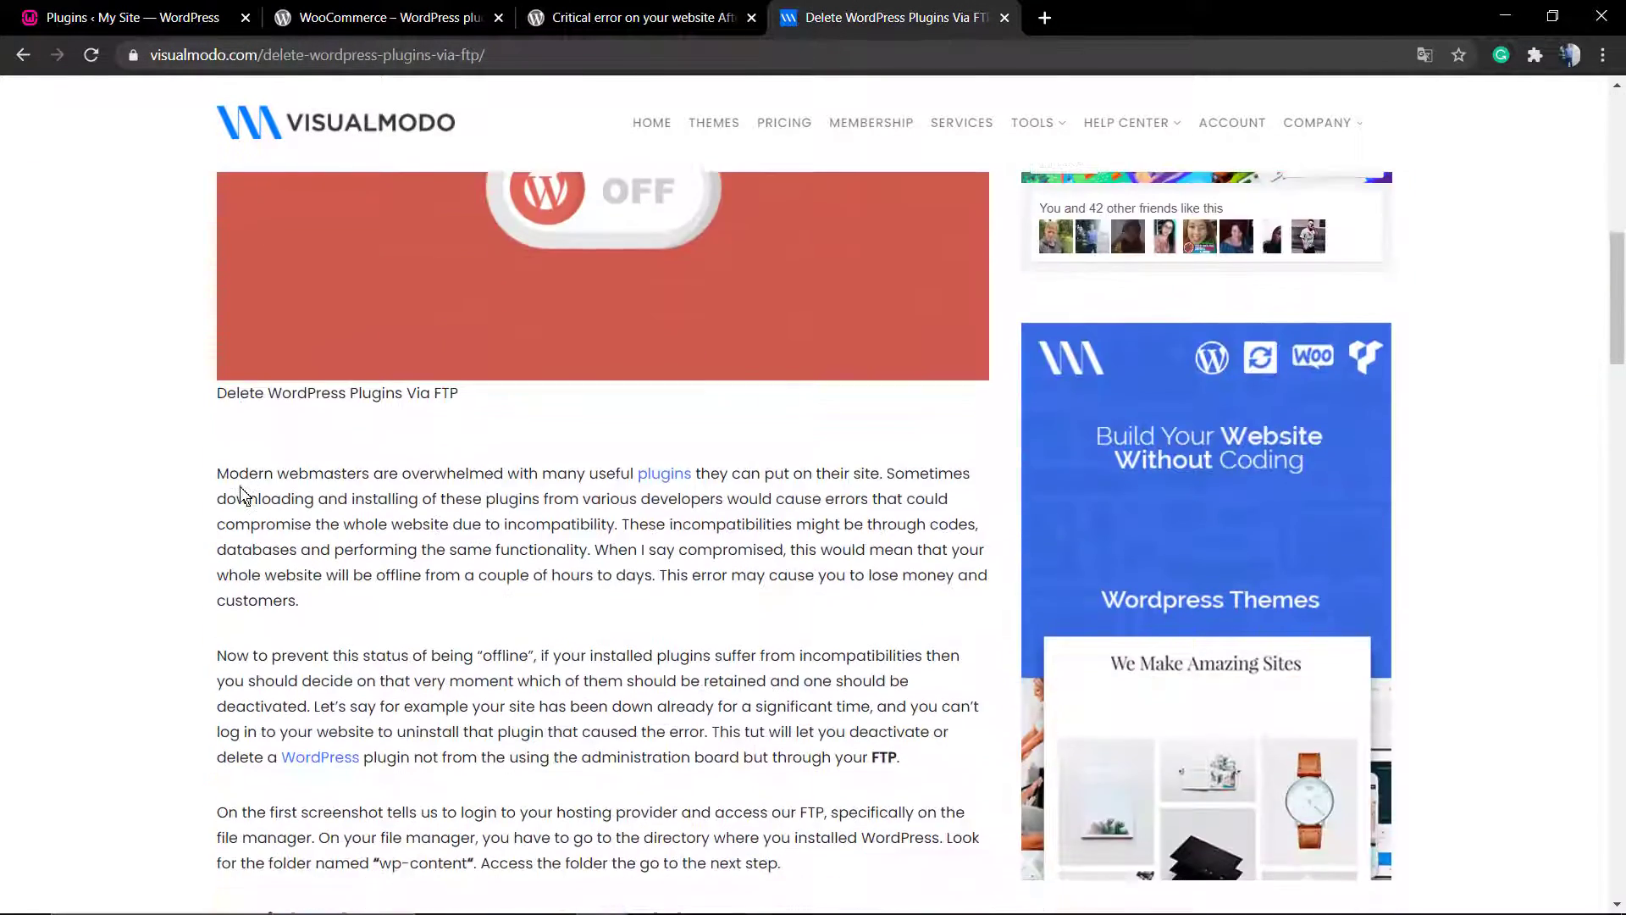
pyautogui.scroll(-13, 240, 487)
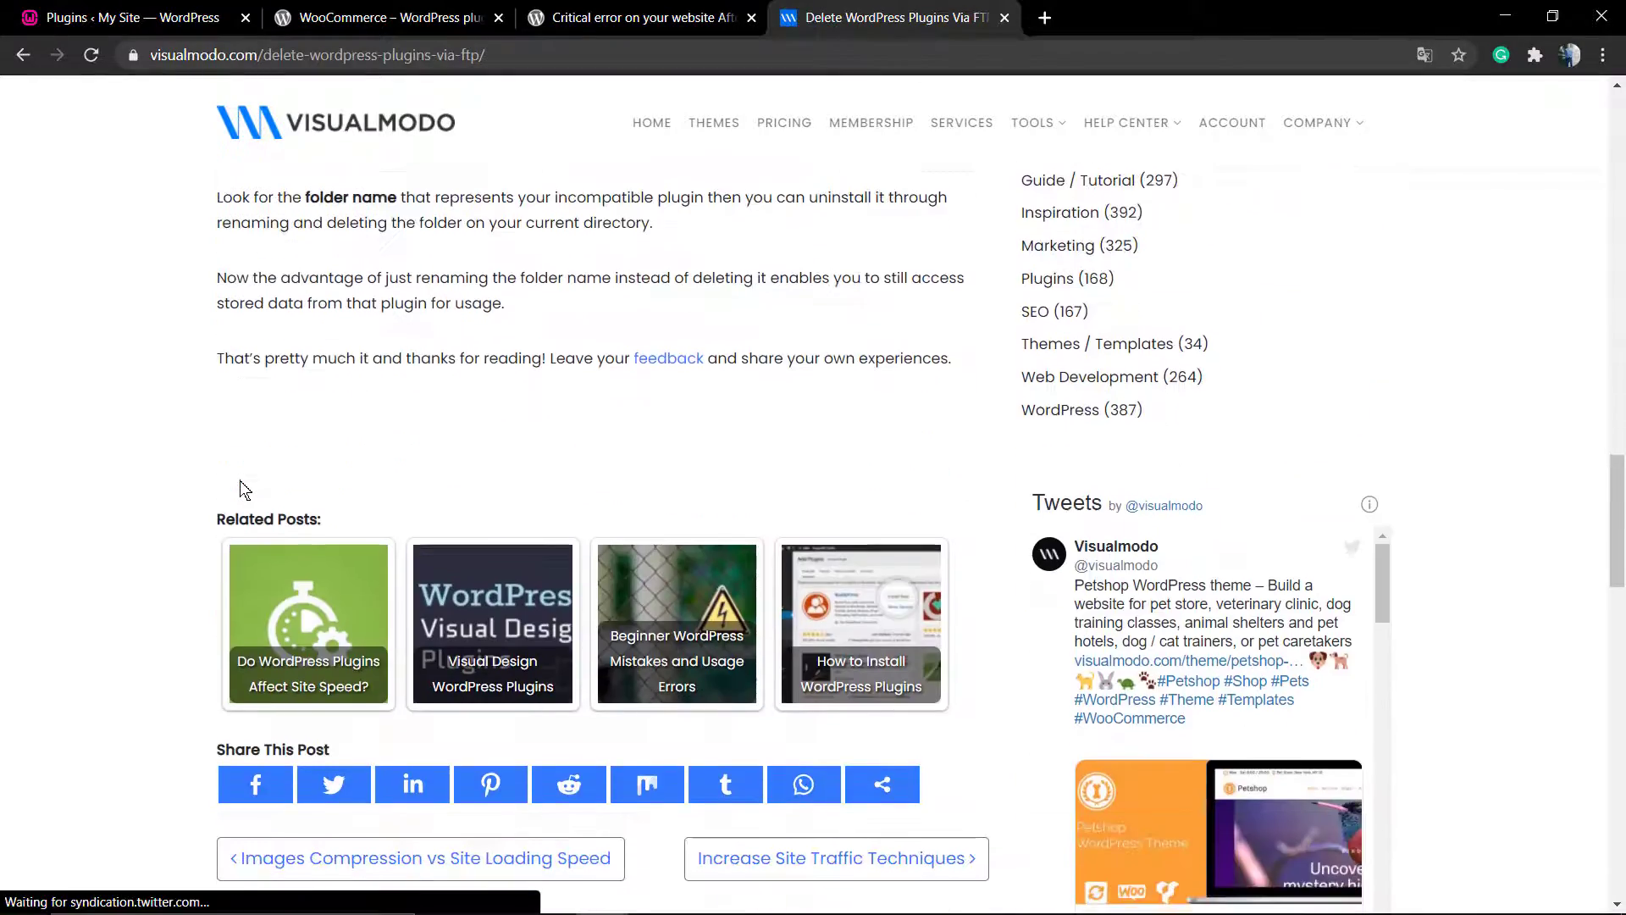
pyautogui.scroll(6, 240, 486)
pyautogui.scroll(20, 240, 487)
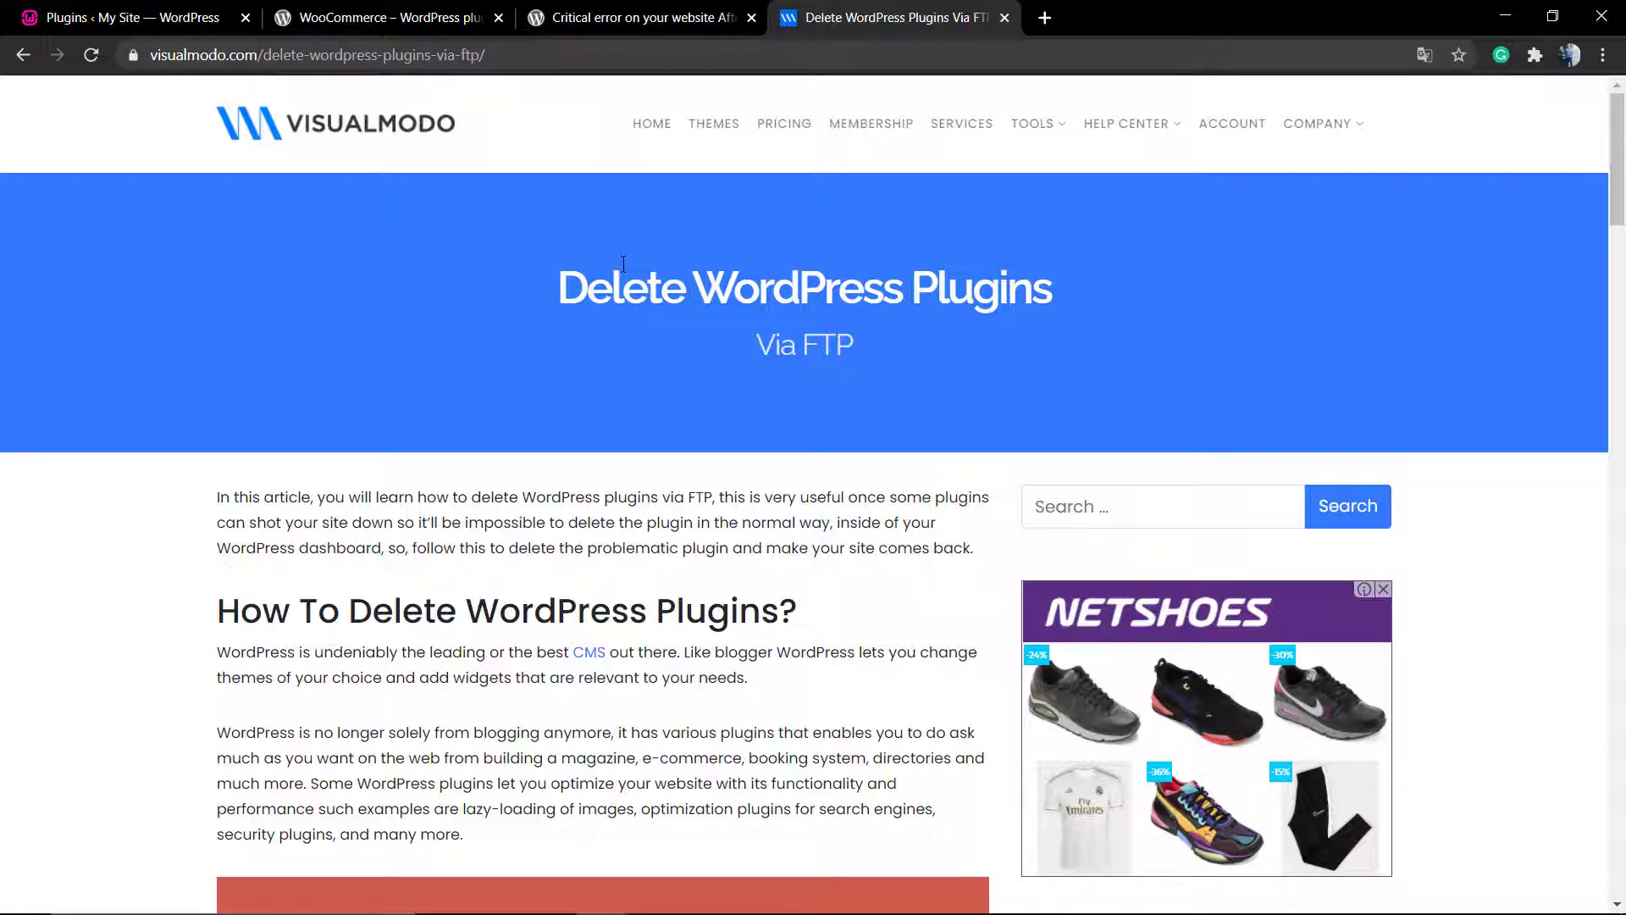
# Reload the site's installed plugins list and skip the WooCommerce setup wizard.
pyautogui.click(626, 9)
pyautogui.click(412, 9)
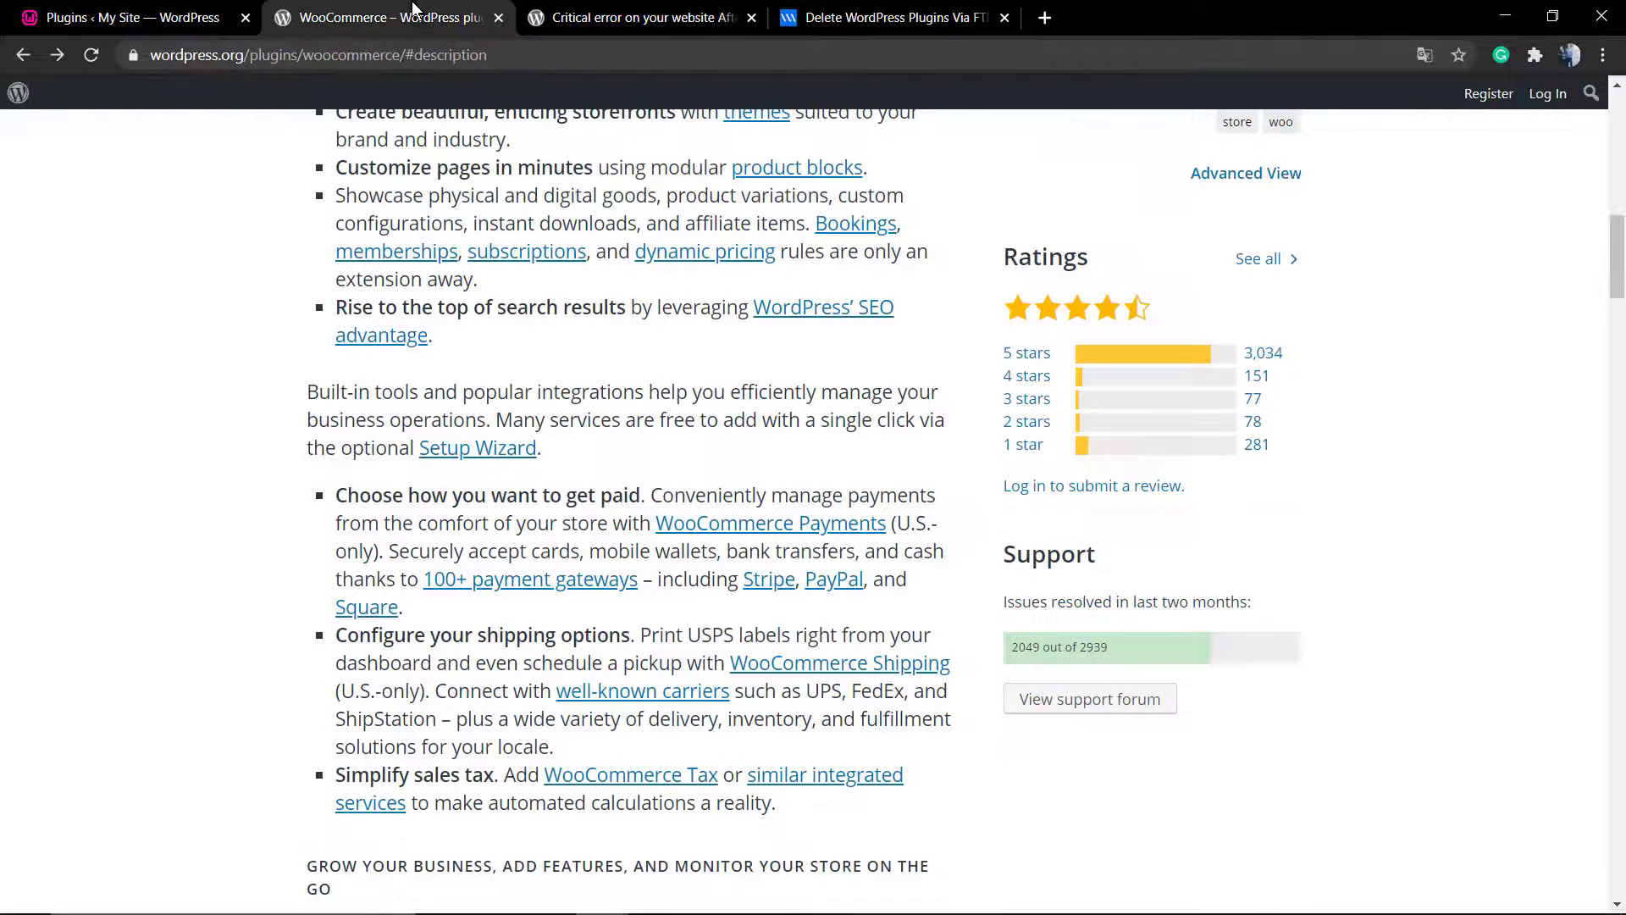
pyautogui.click(214, 13)
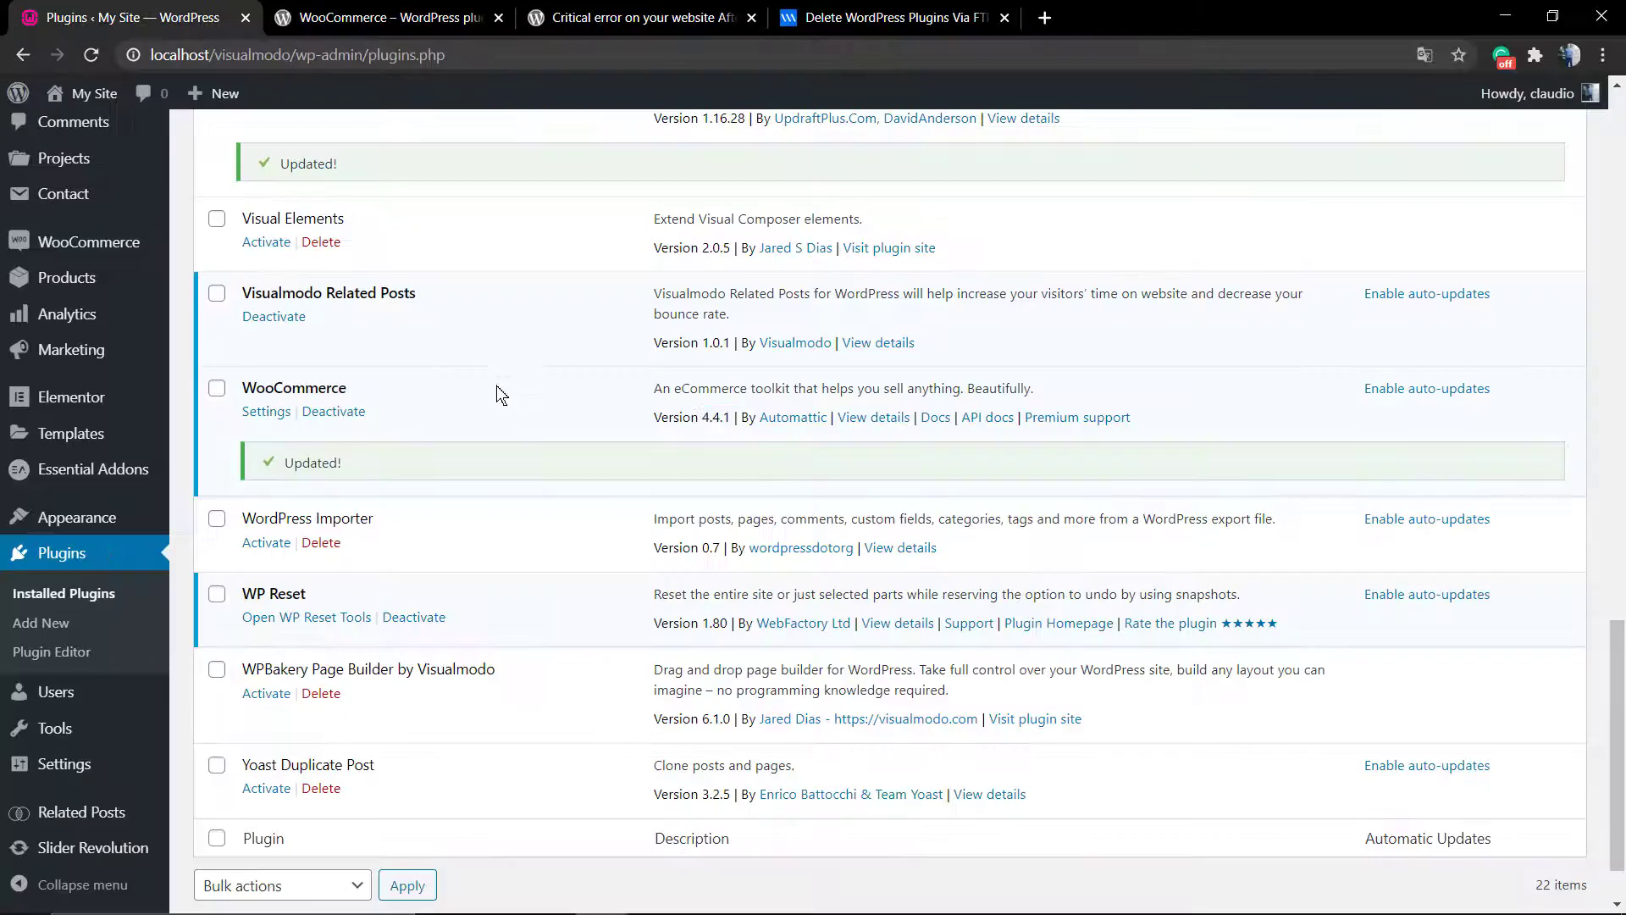
pyautogui.scroll(2, 512, 398)
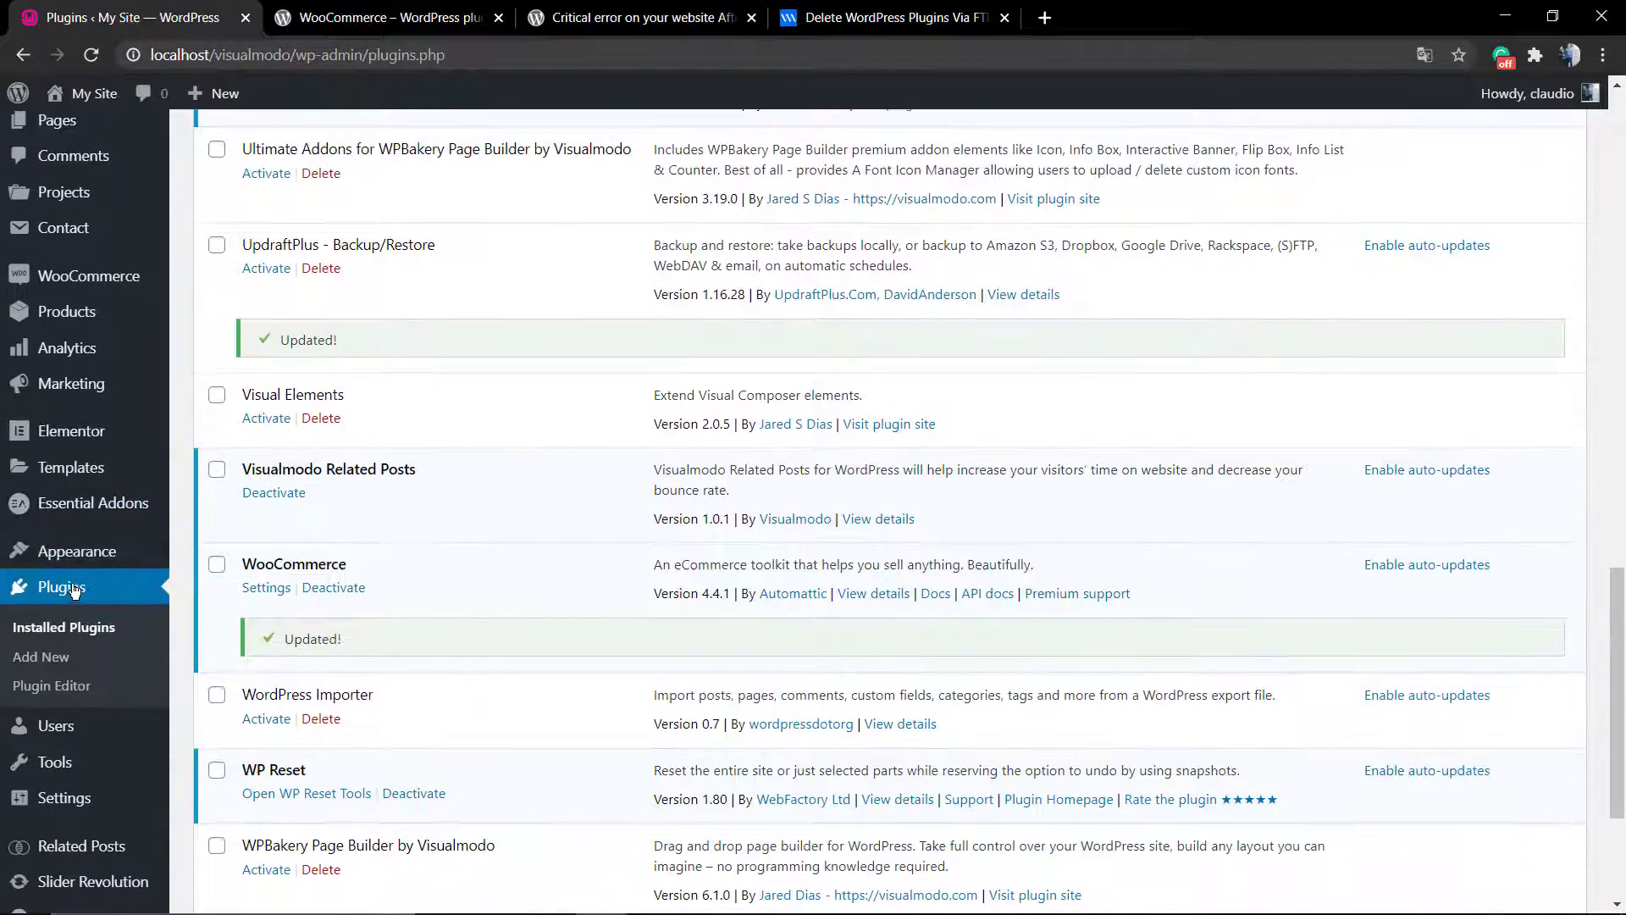
pyautogui.click(123, 588)
pyautogui.scroll(20, 537, 472)
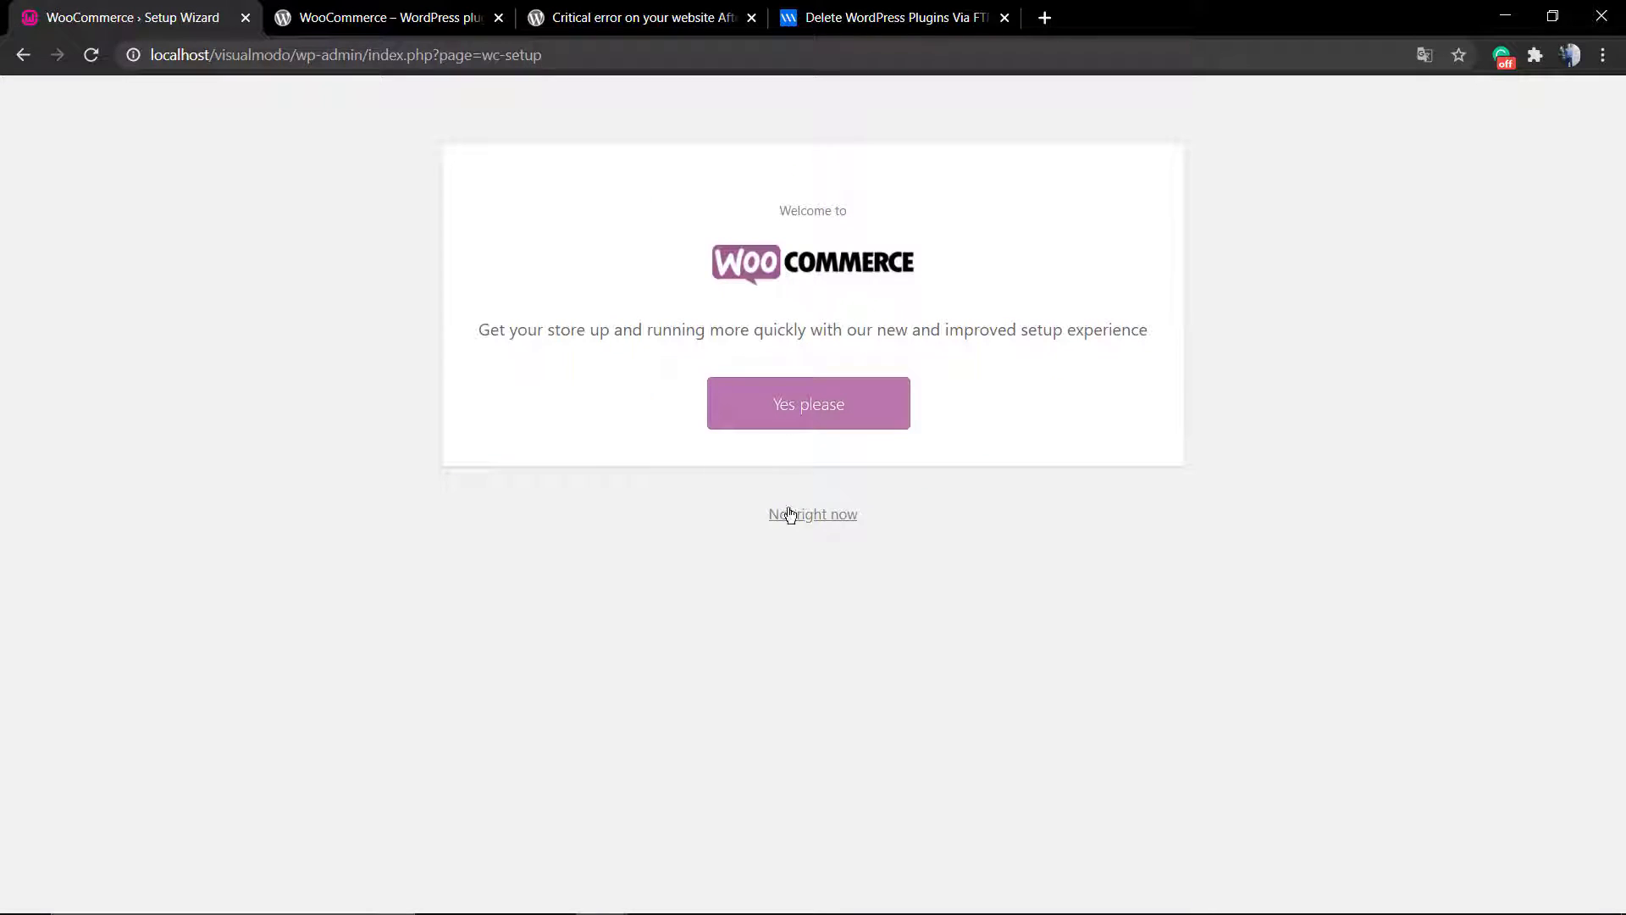
pyautogui.click(825, 516)
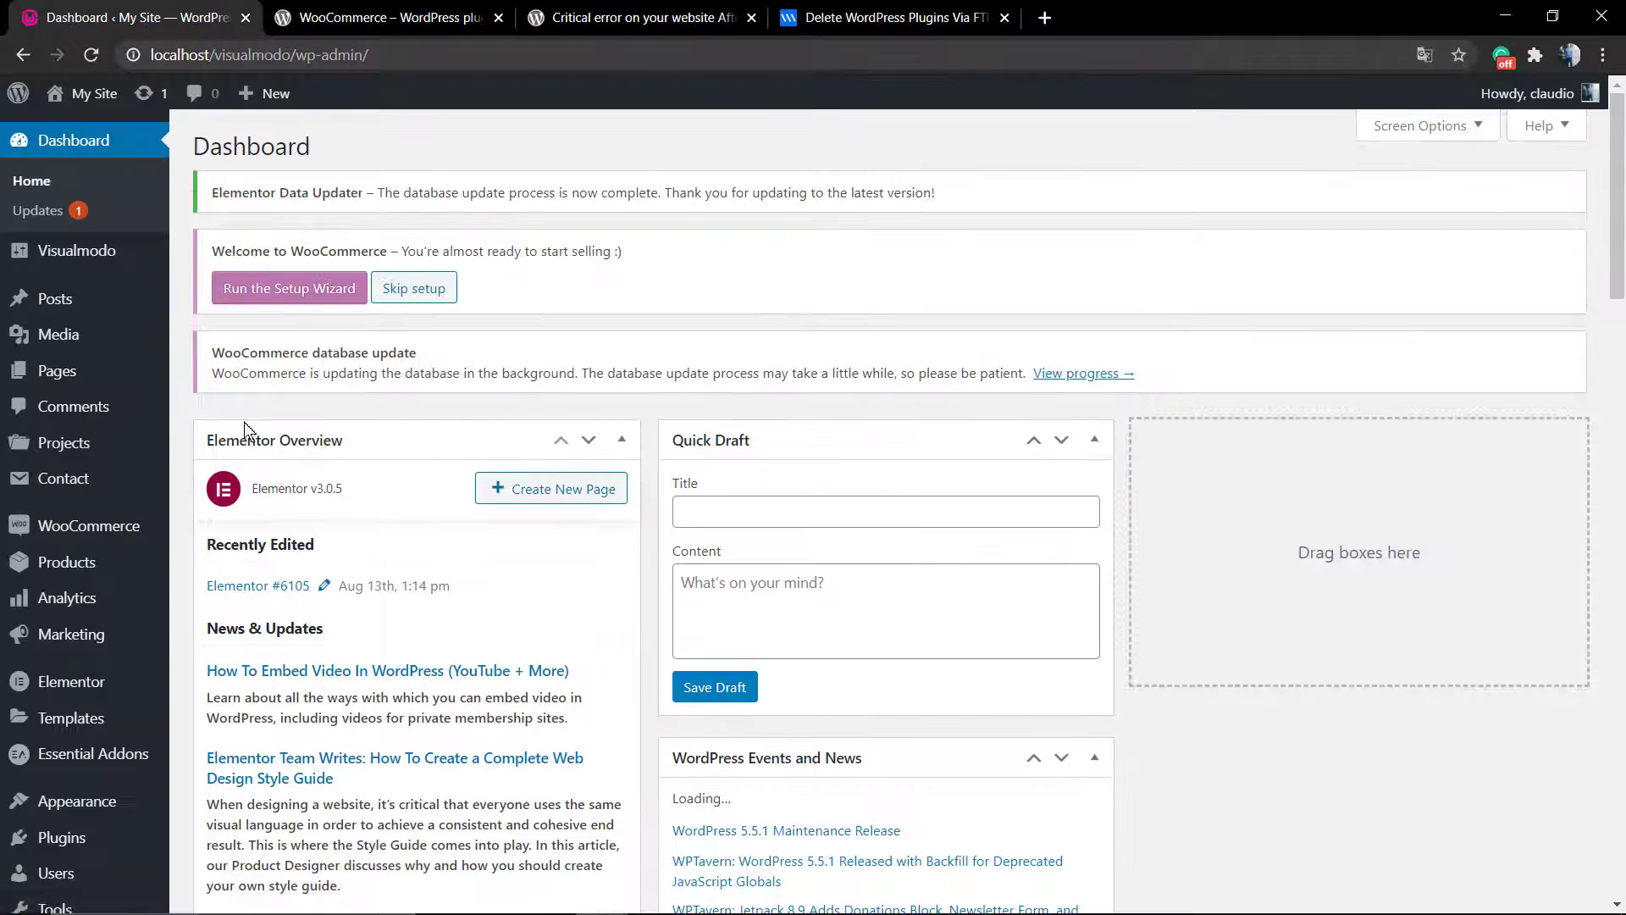
# Back in Installed Plugins, check that WooCommerce is now at version 4.4.1.
pyautogui.scroll(-2, 84, 508)
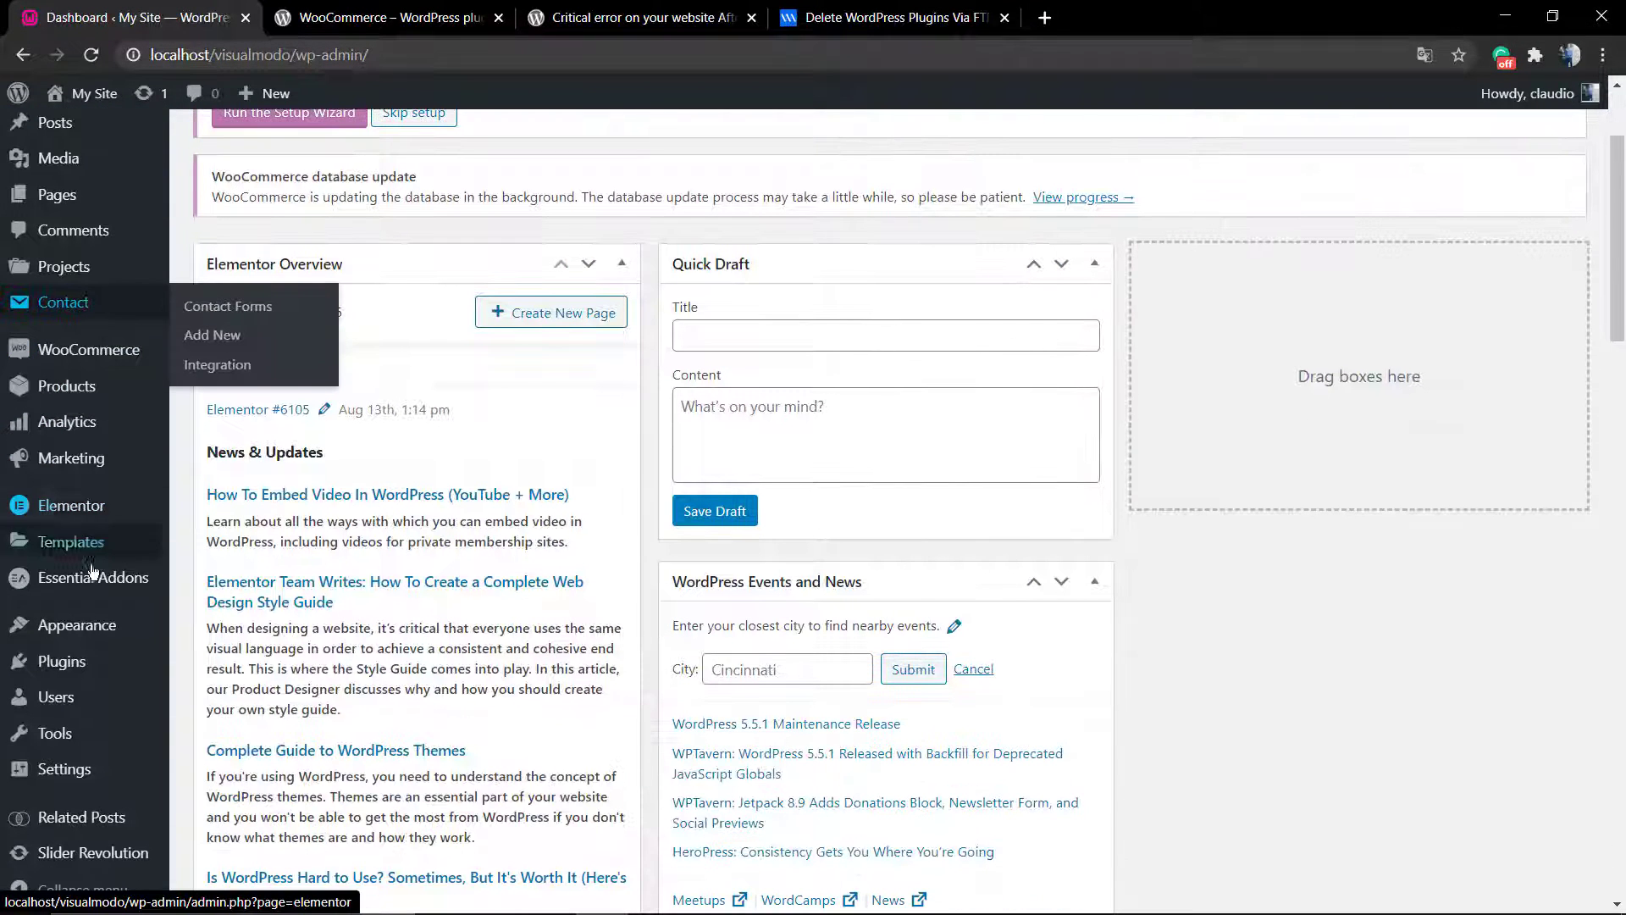
pyautogui.click(72, 661)
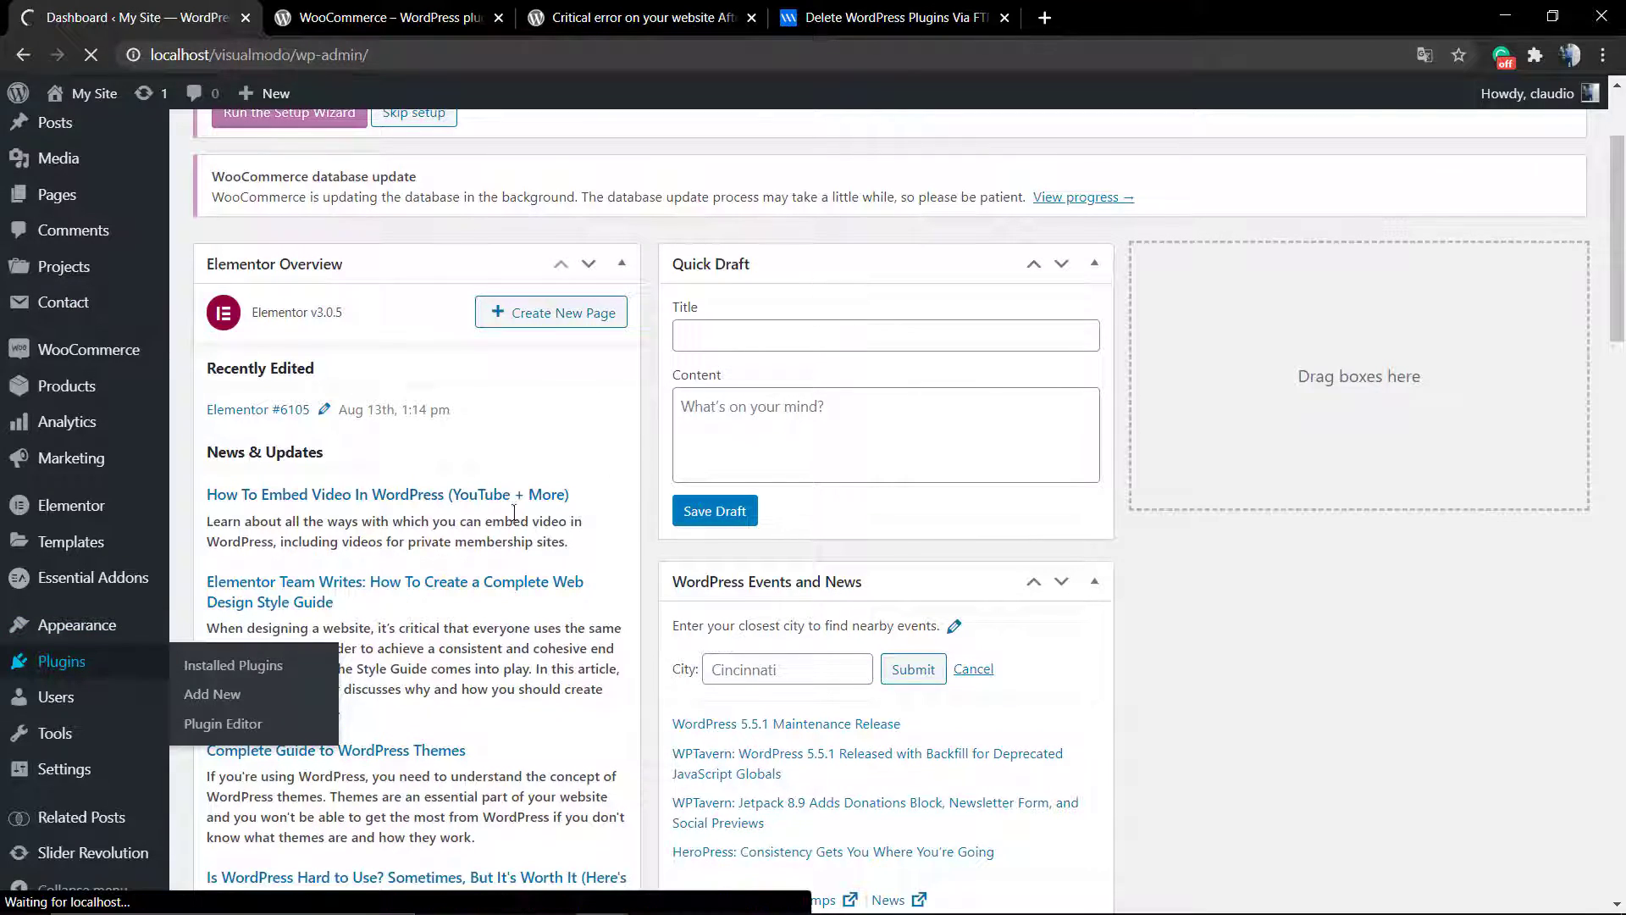
pyautogui.scroll(-10, 506, 502)
pyautogui.scroll(-9, 506, 502)
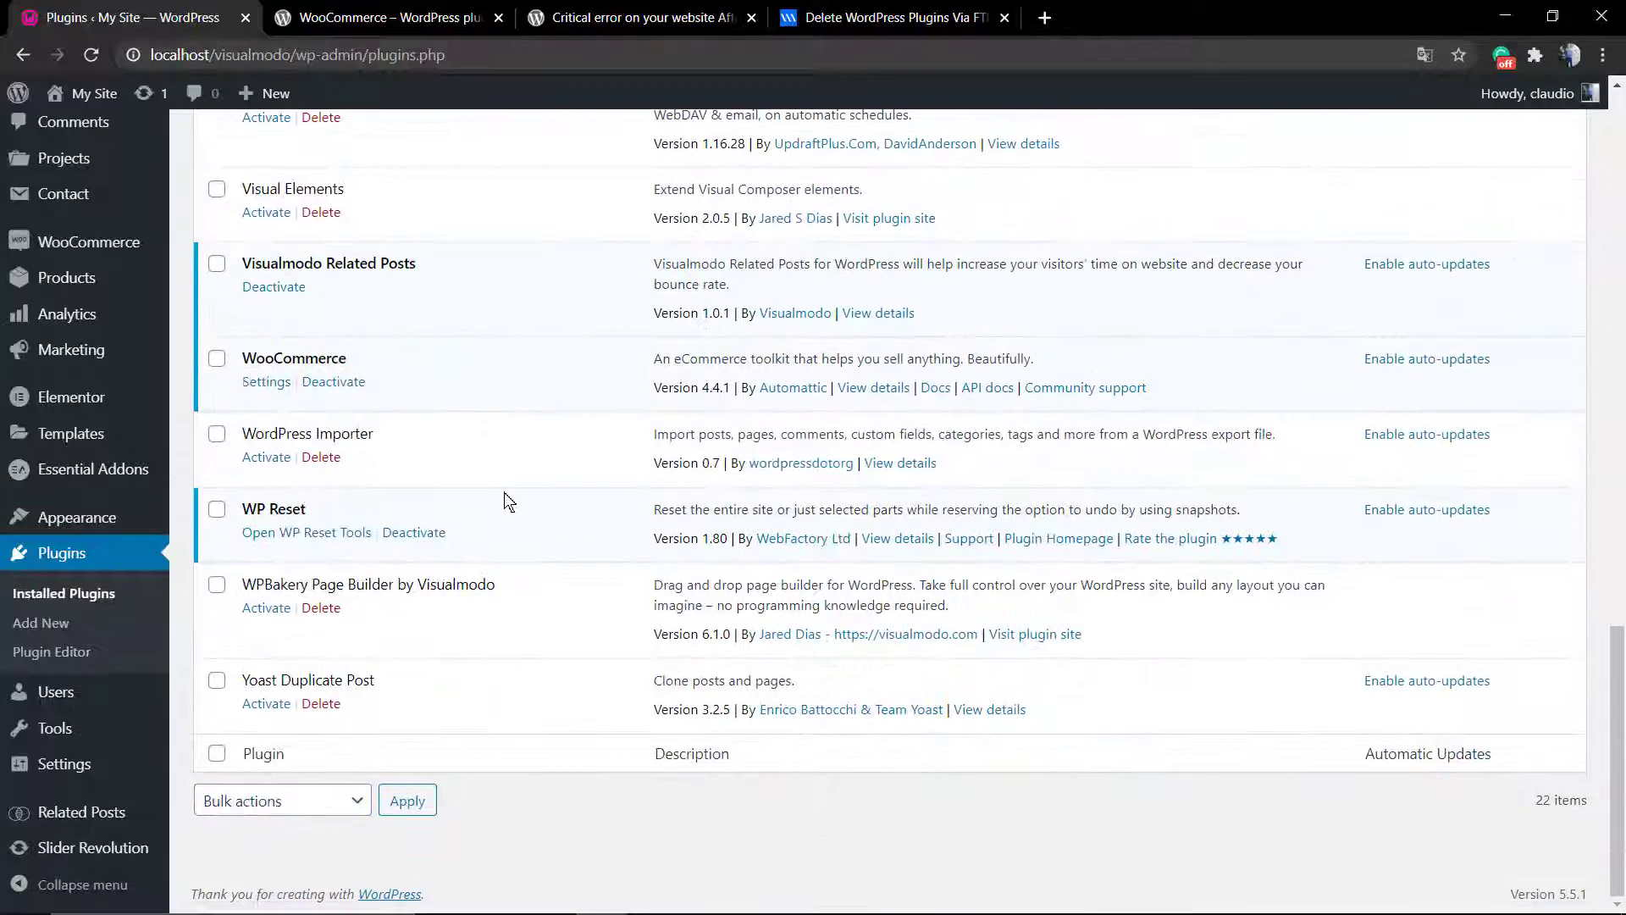
pyautogui.moveTo(736, 387); pyautogui.dragTo(702, 387)
pyautogui.click(703, 387)
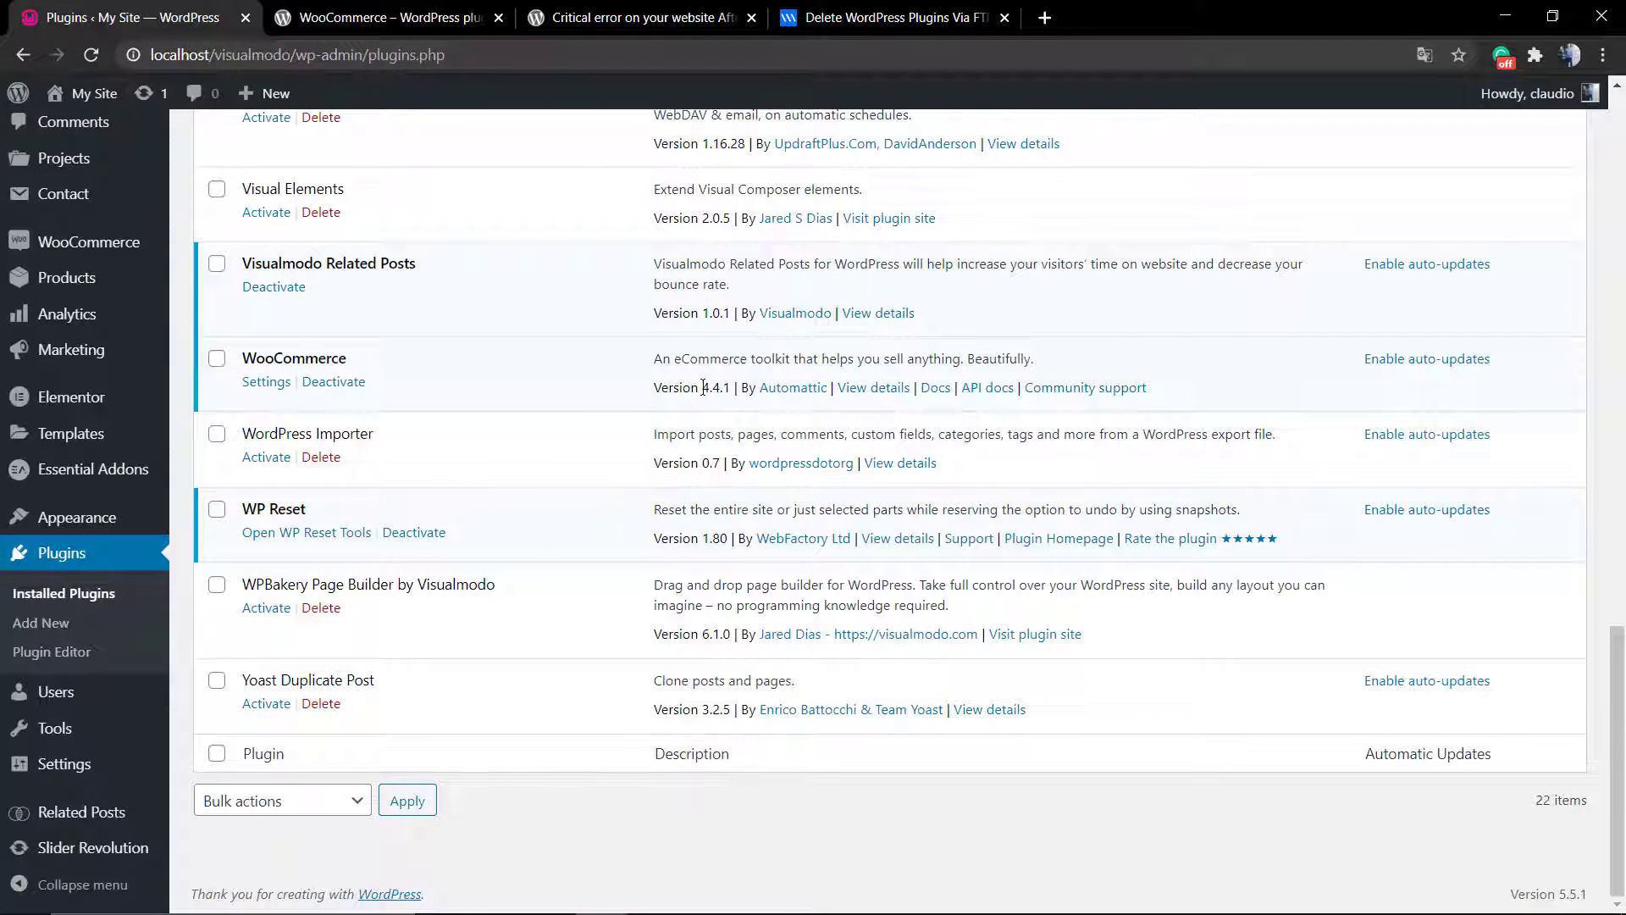
# Deactivate WooCommerce, then delete it and its data, confirming the prompt.
pyautogui.click(329, 385)
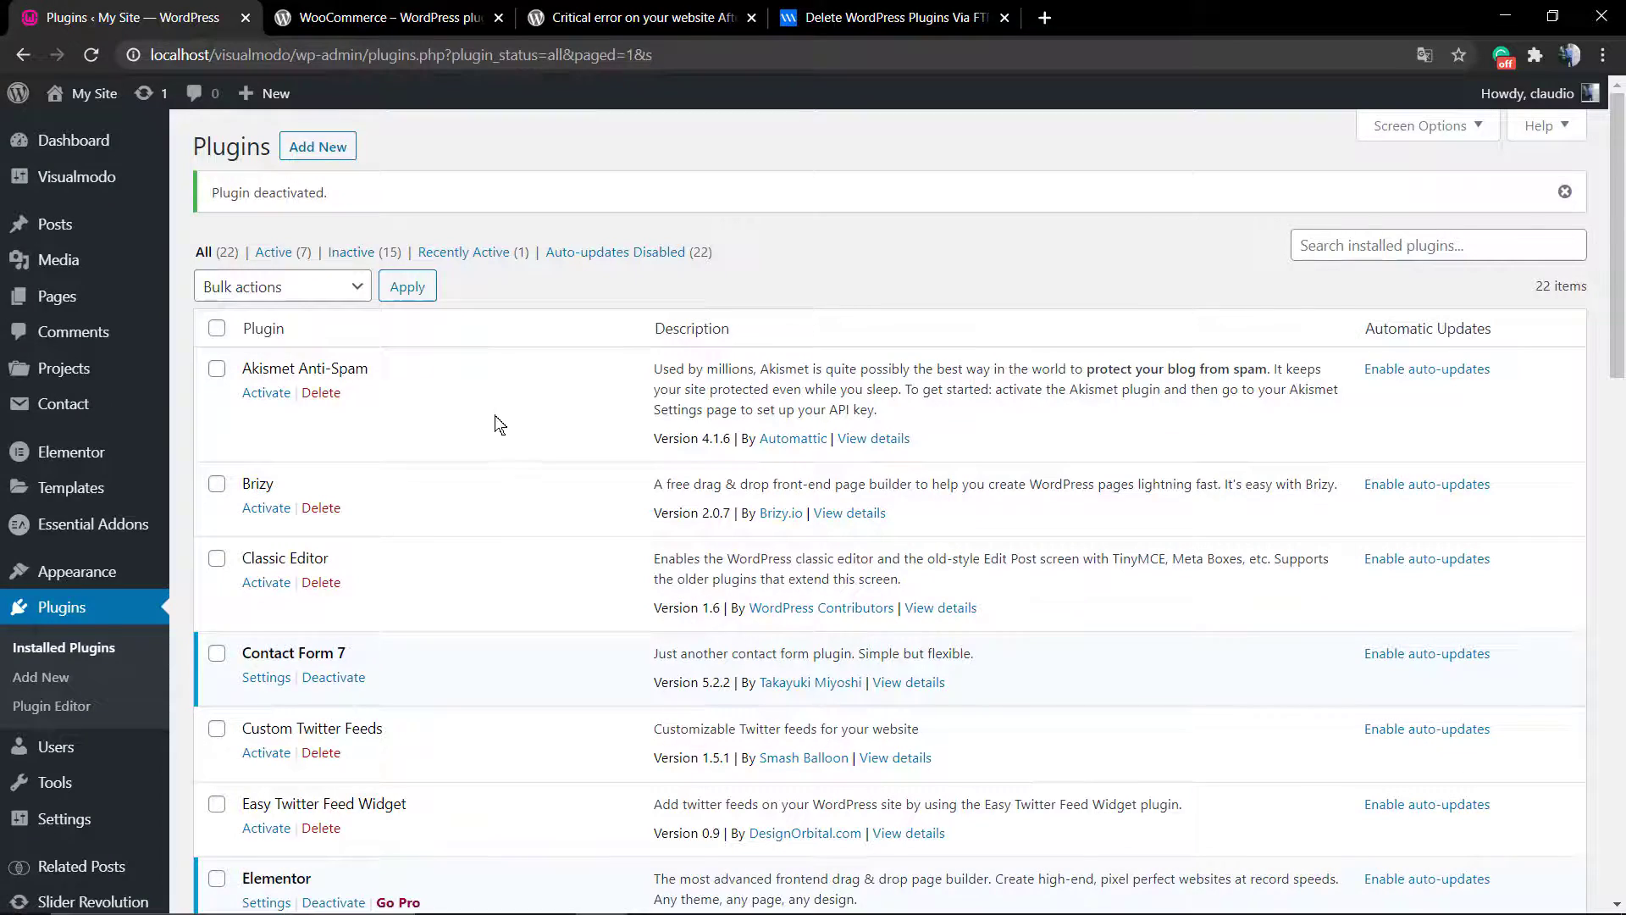
pyautogui.scroll(-15, 492, 425)
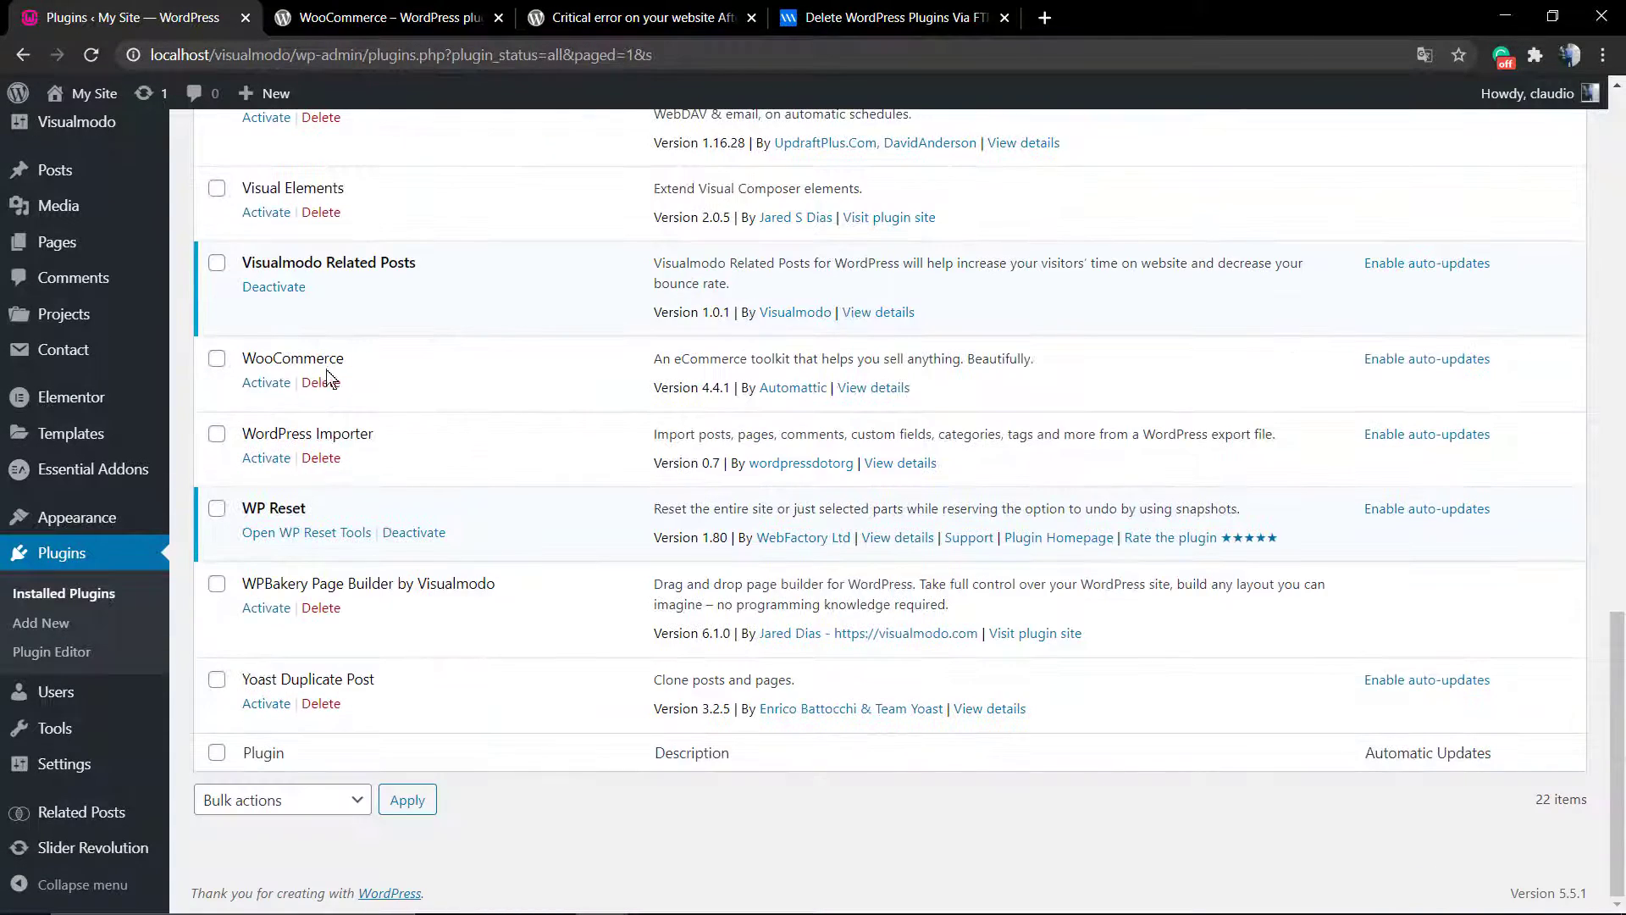
pyautogui.click(321, 382)
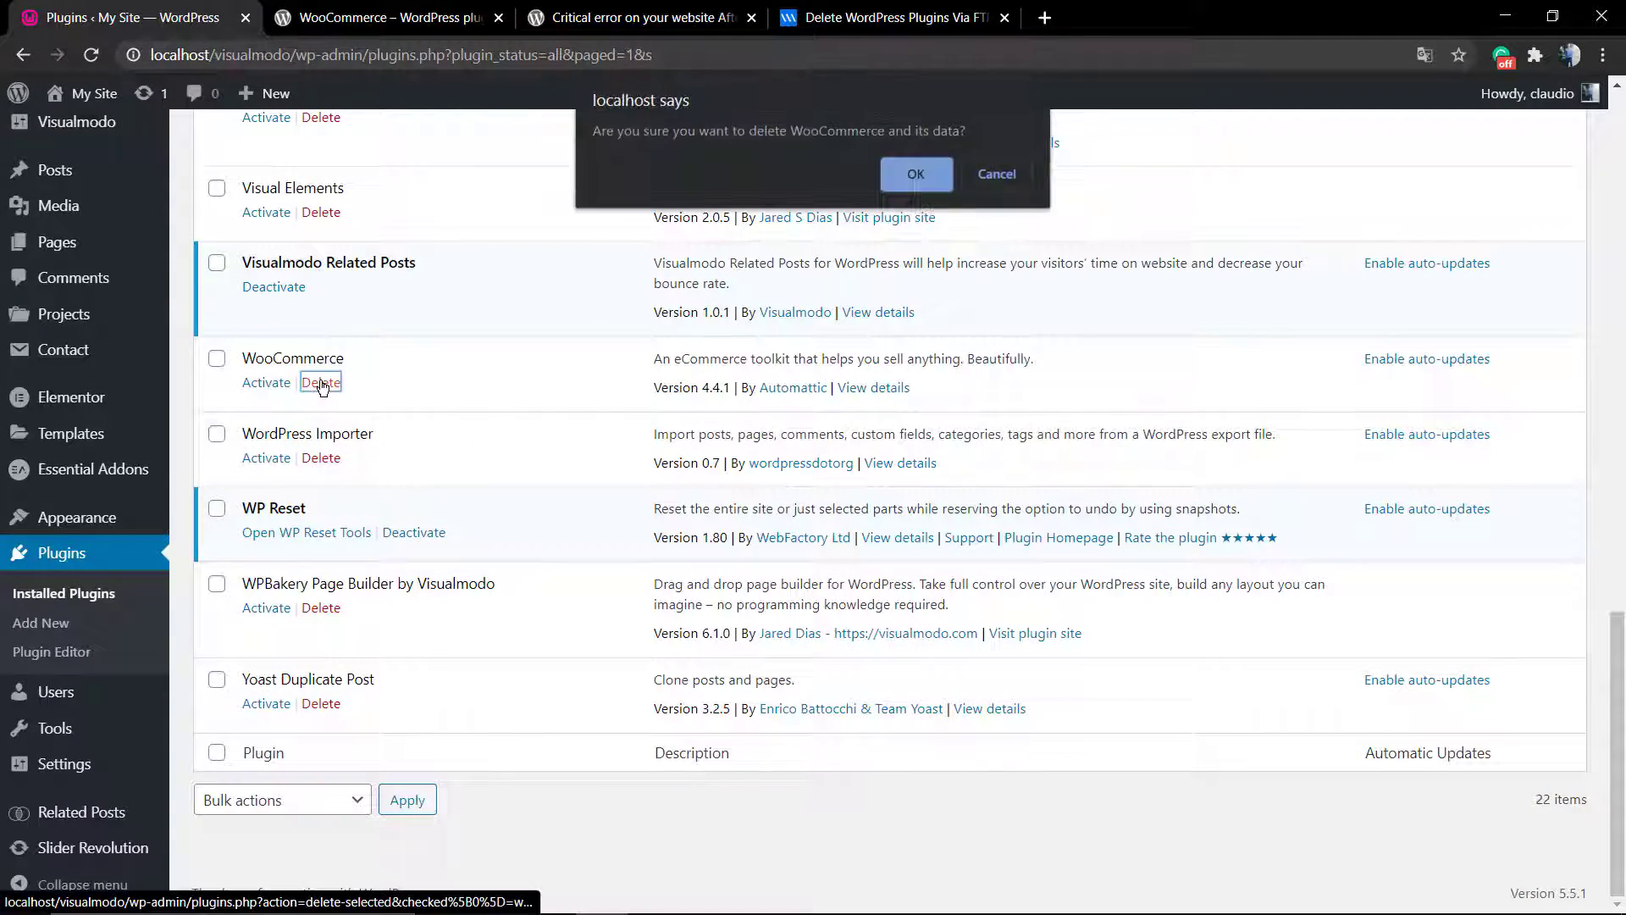
pyautogui.click(917, 181)
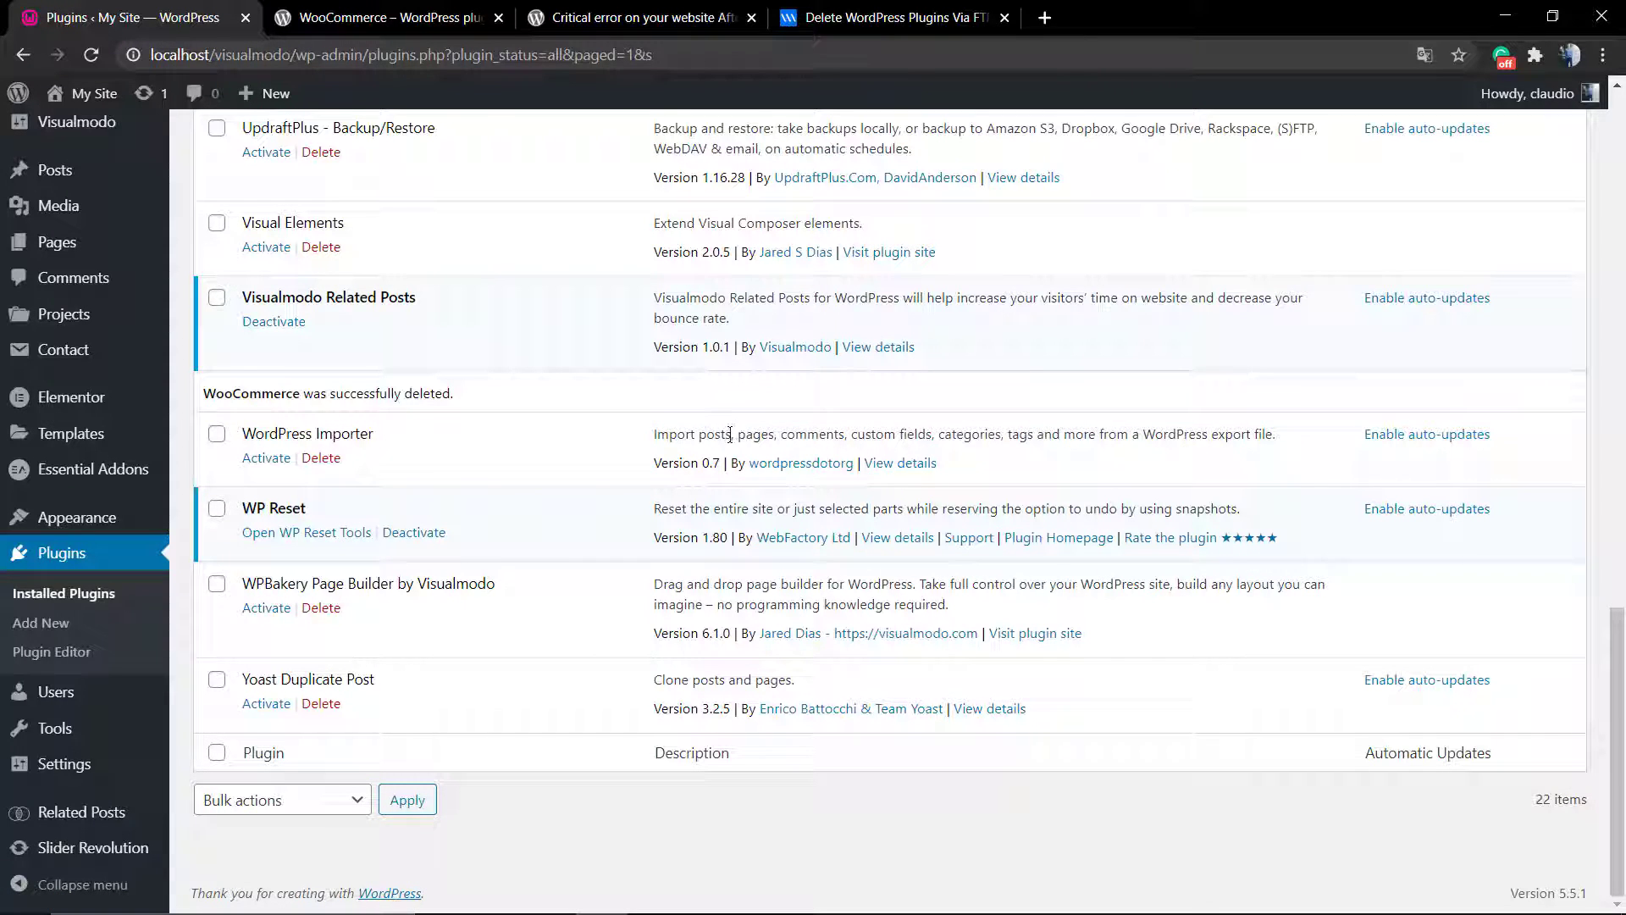
# On the WordPress.org WooCommerce plugin page, open the Advanced View link.
pyautogui.click(644, 17)
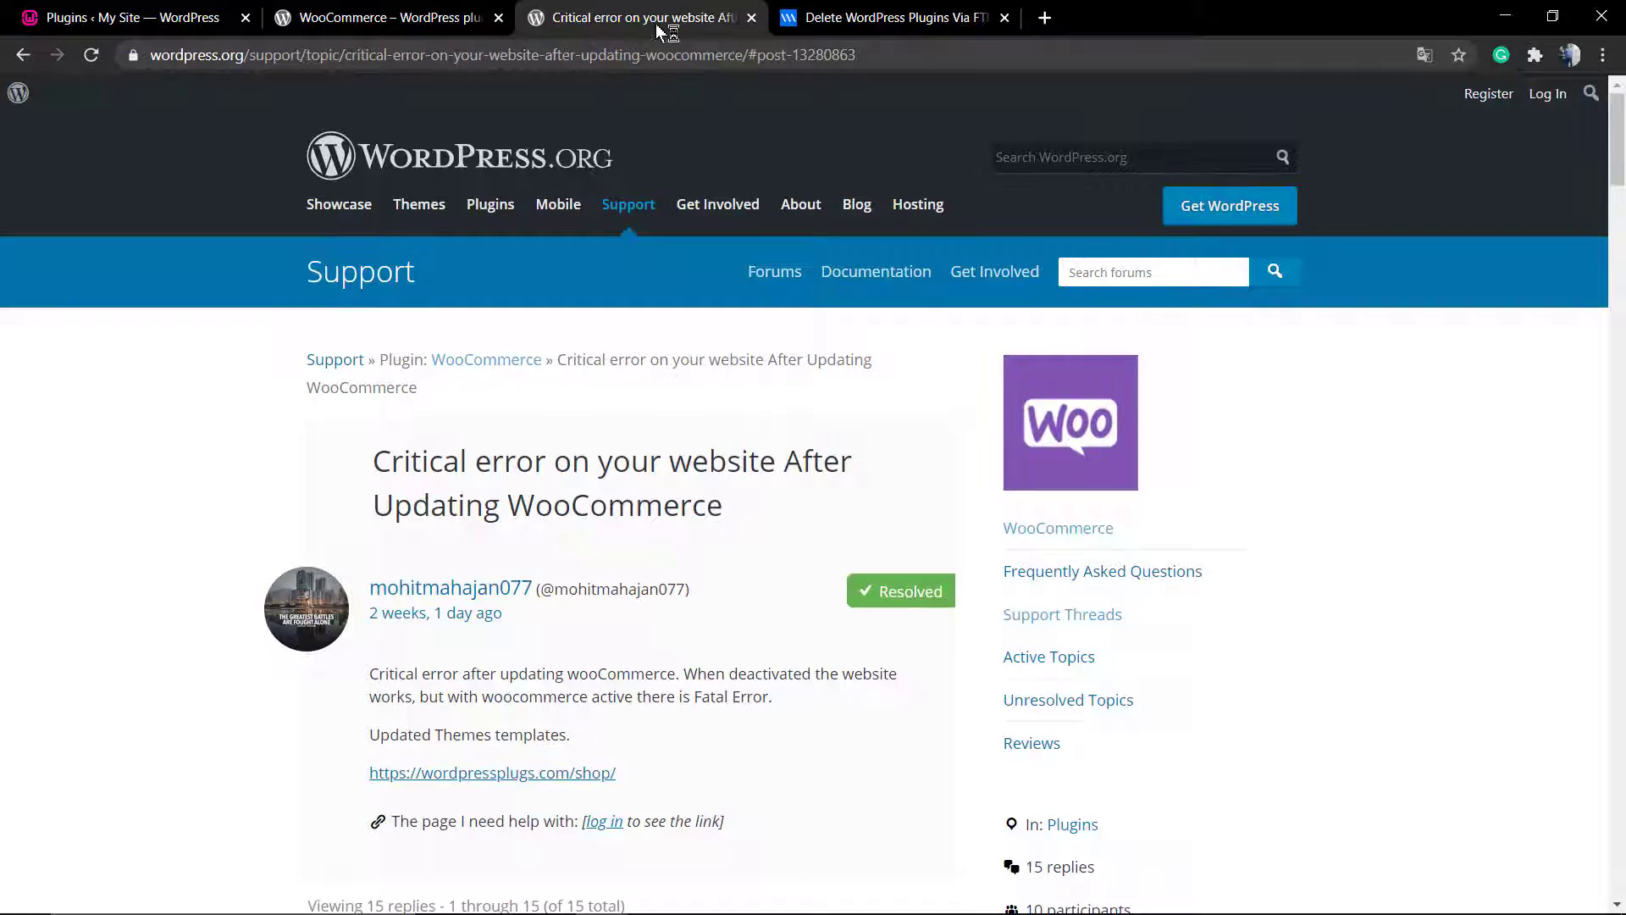
pyautogui.click(428, 17)
pyautogui.scroll(10, 378, 409)
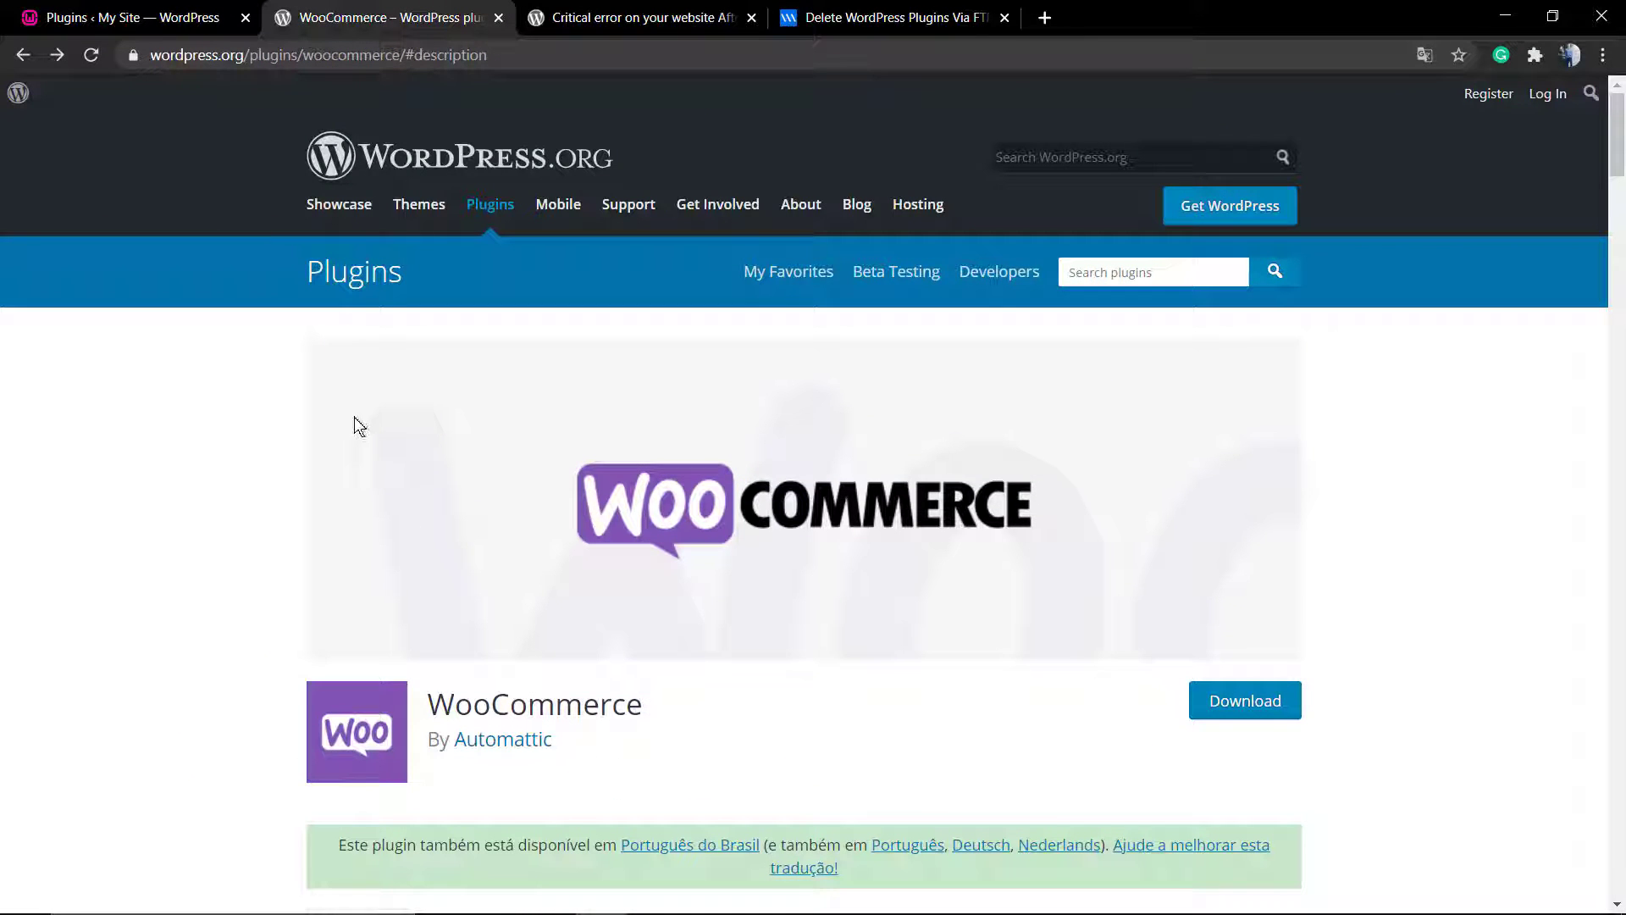
pyautogui.scroll(-6, 737, 409)
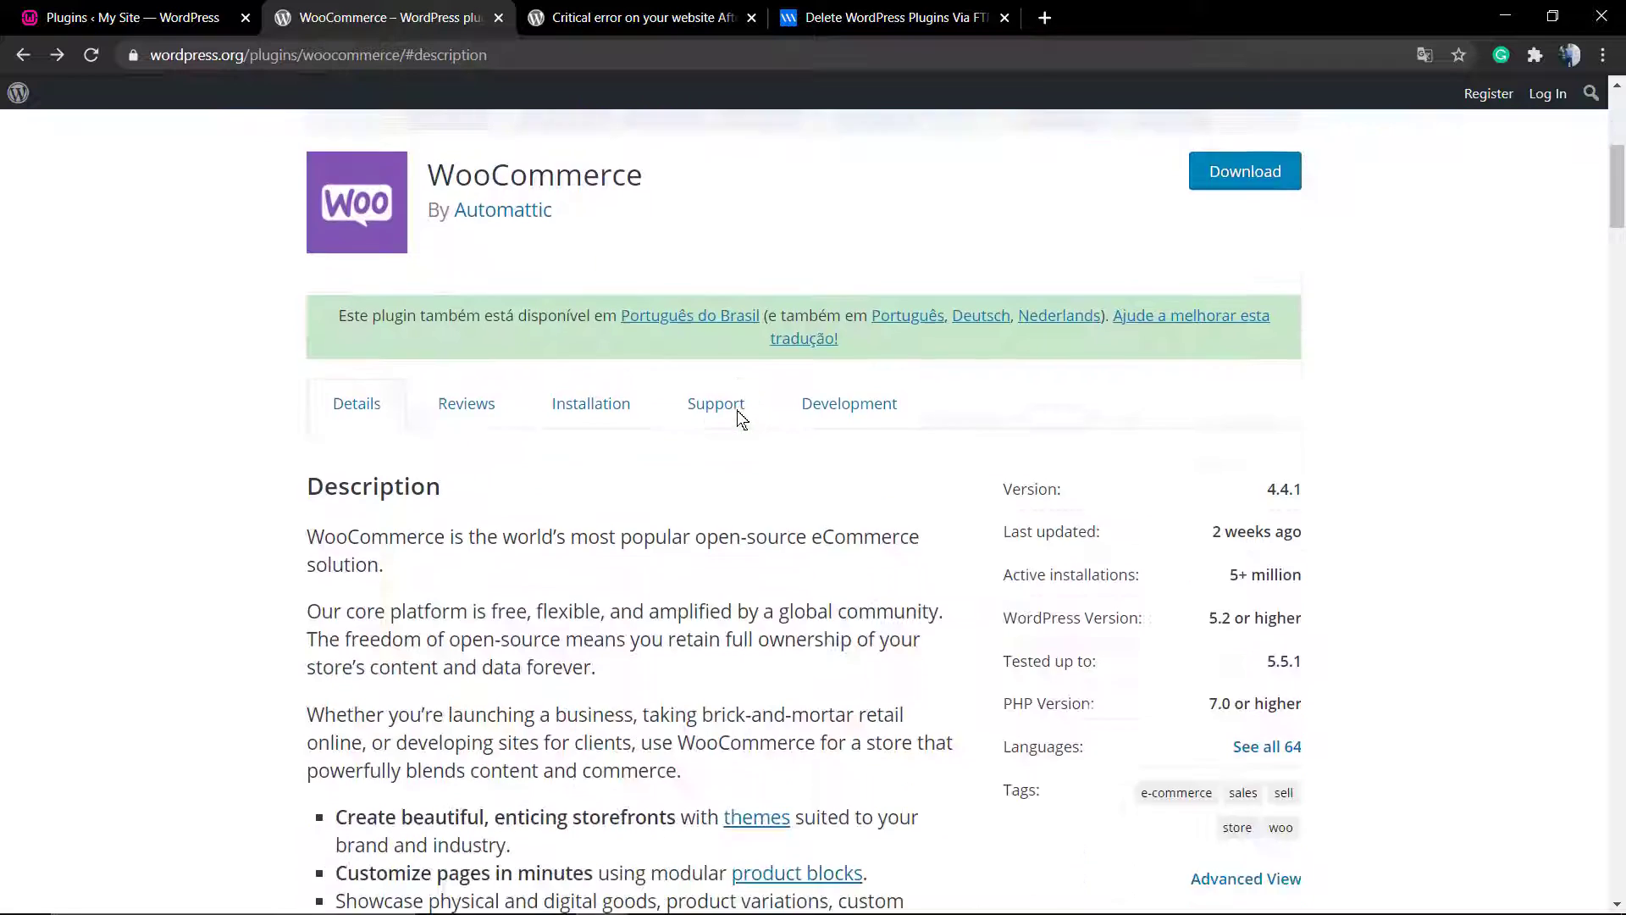
pyautogui.scroll(6, 737, 415)
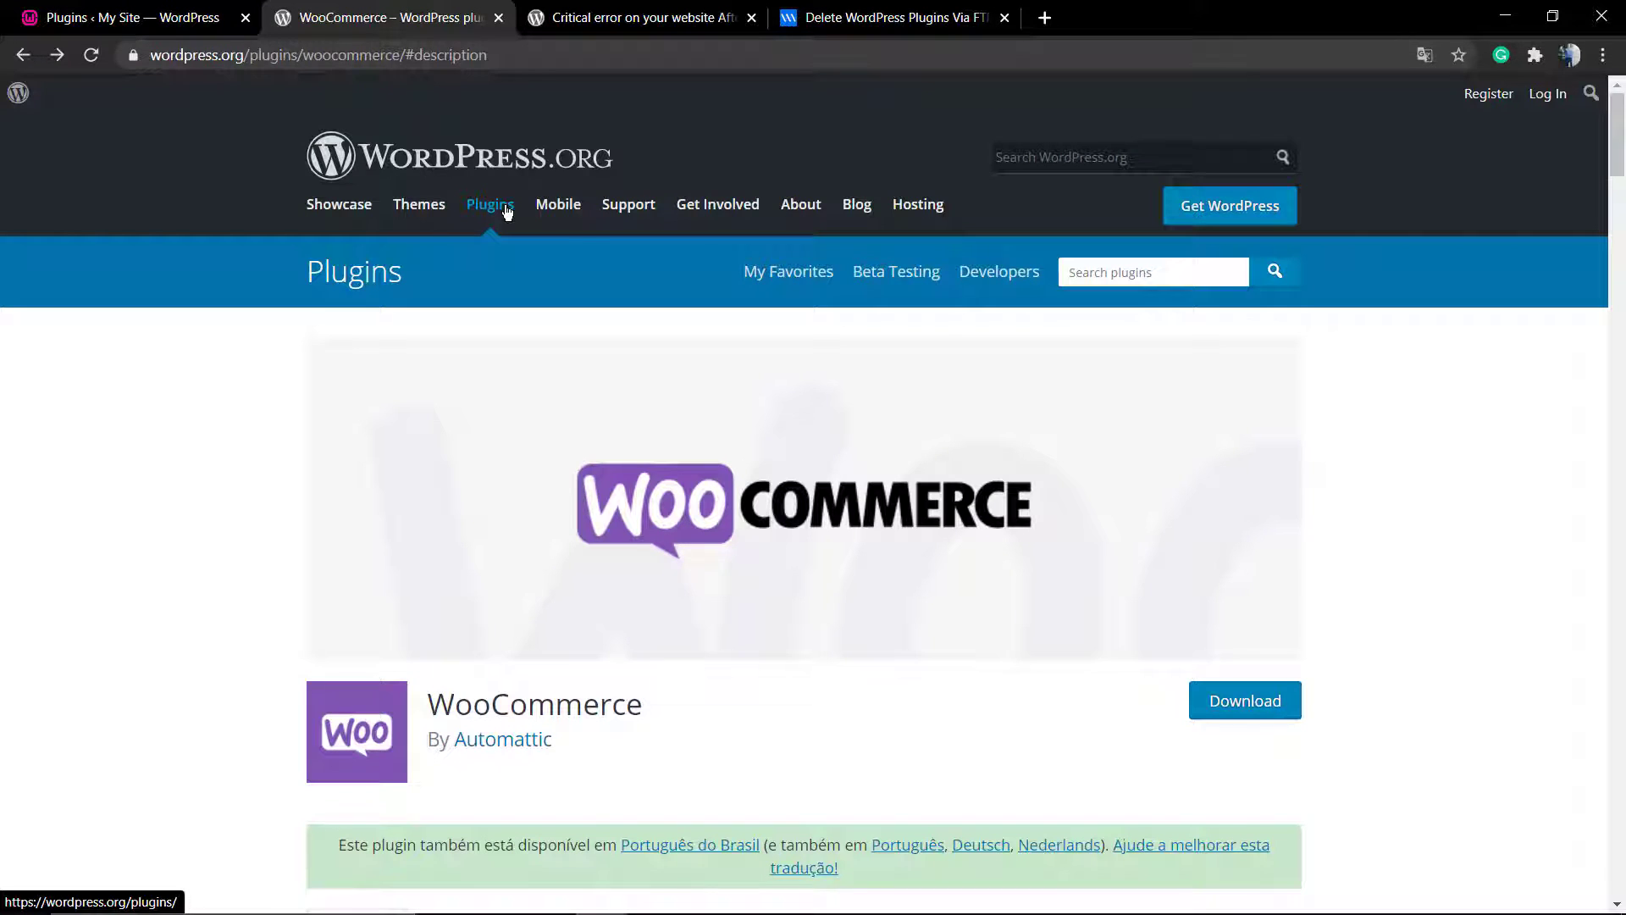
pyautogui.scroll(-10, 720, 635)
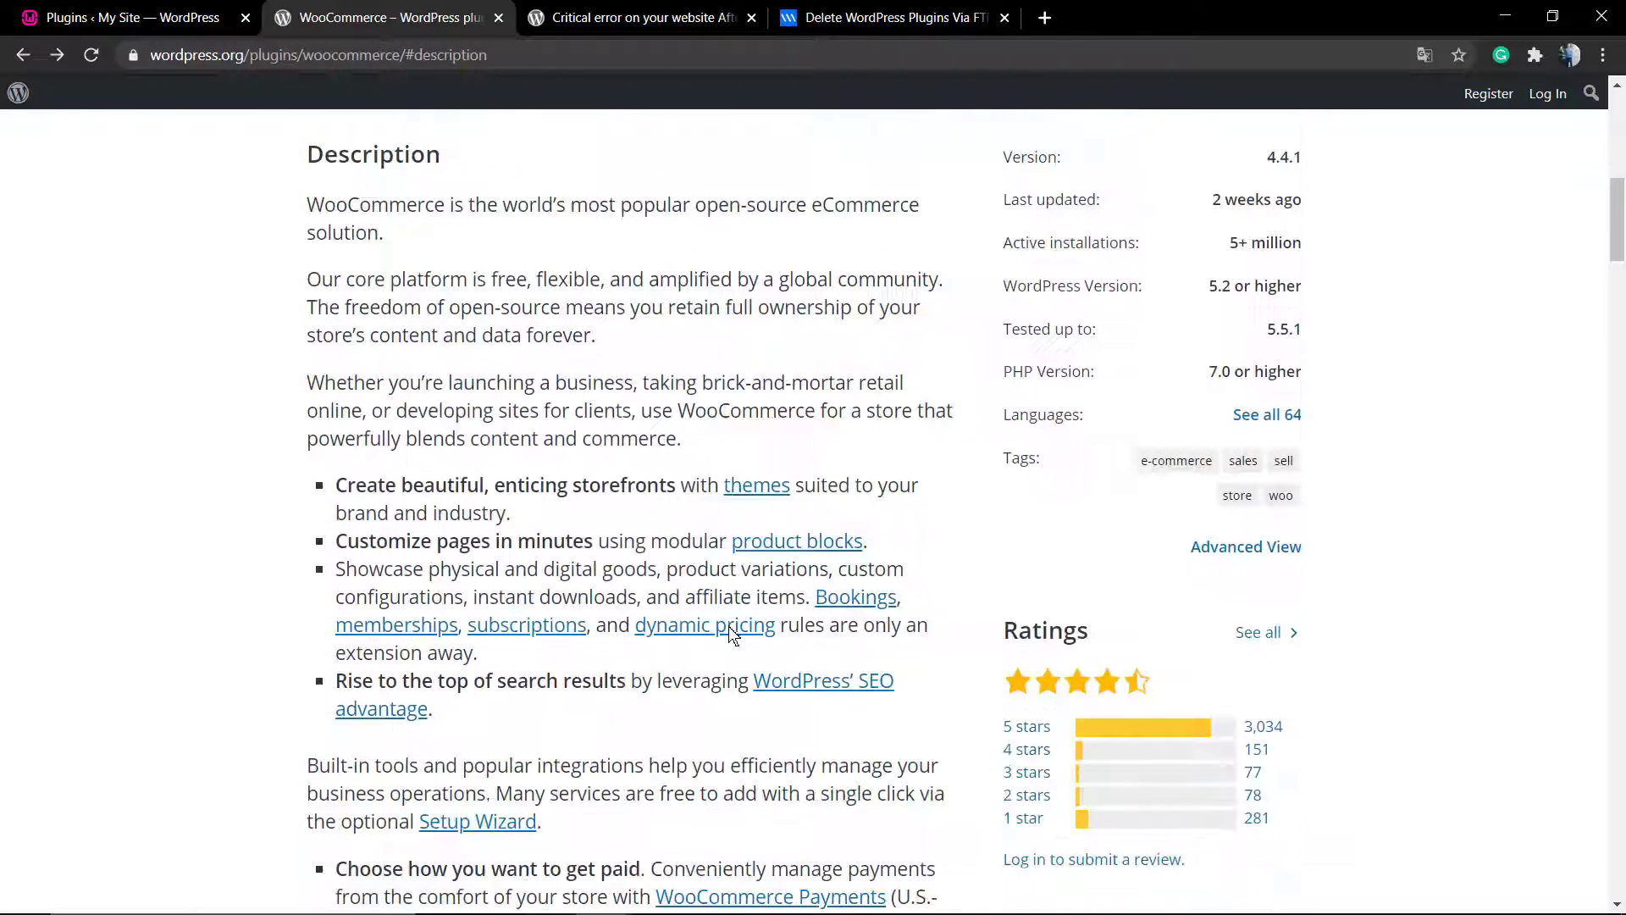
pyautogui.scroll(2, 737, 593)
pyautogui.moveTo(1097, 336); pyautogui.dragTo(1338, 631)
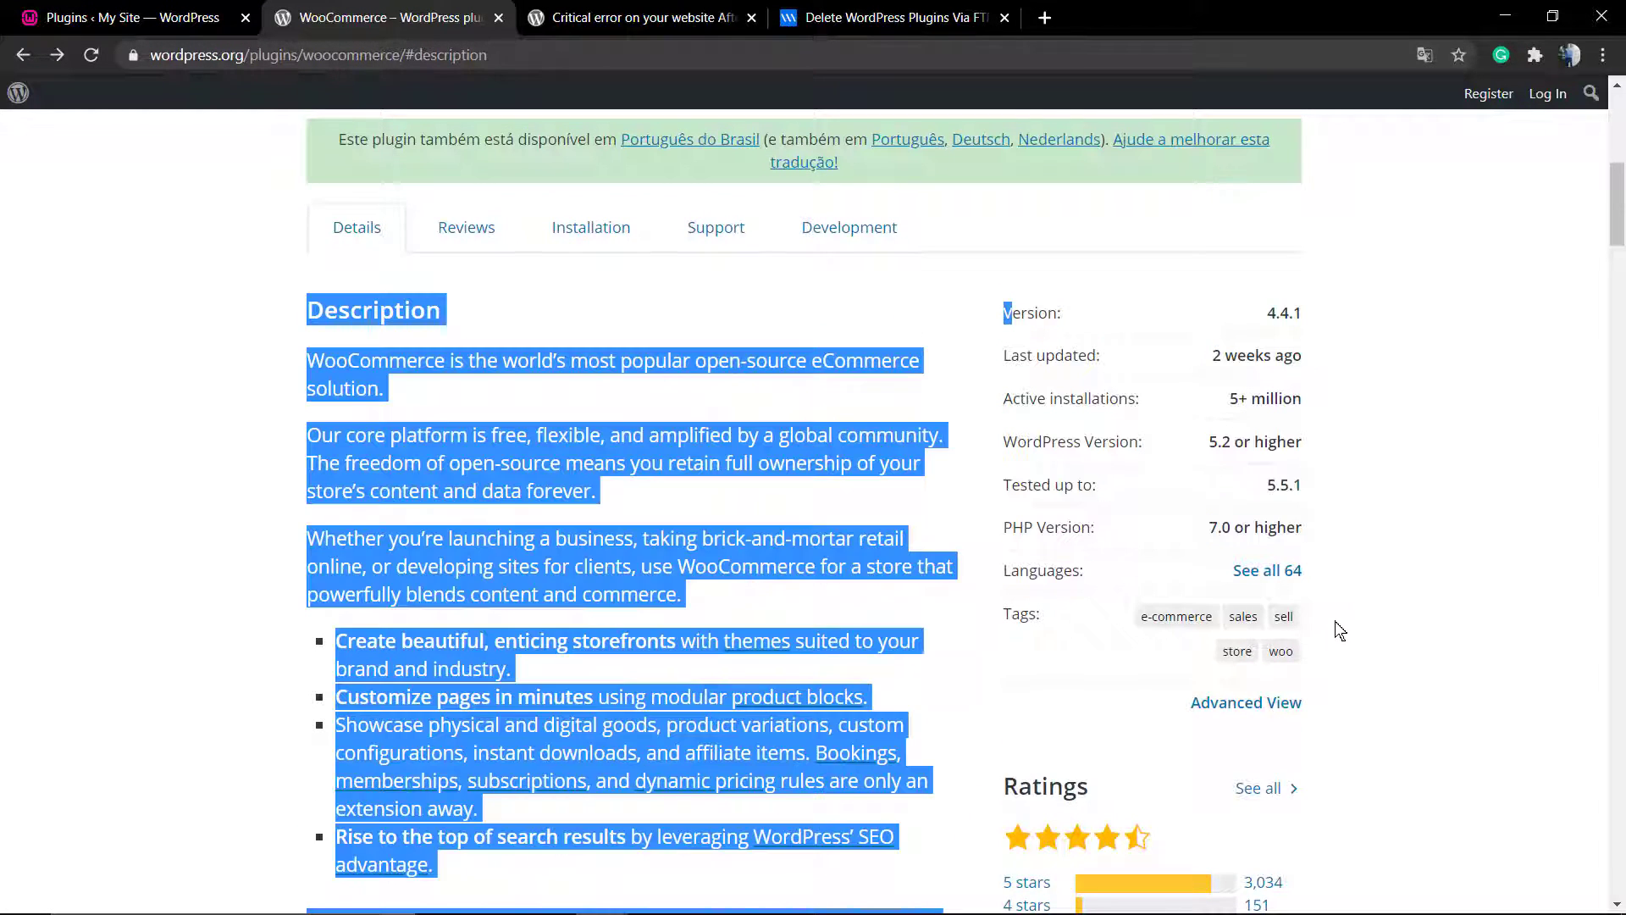
pyautogui.click(1411, 699)
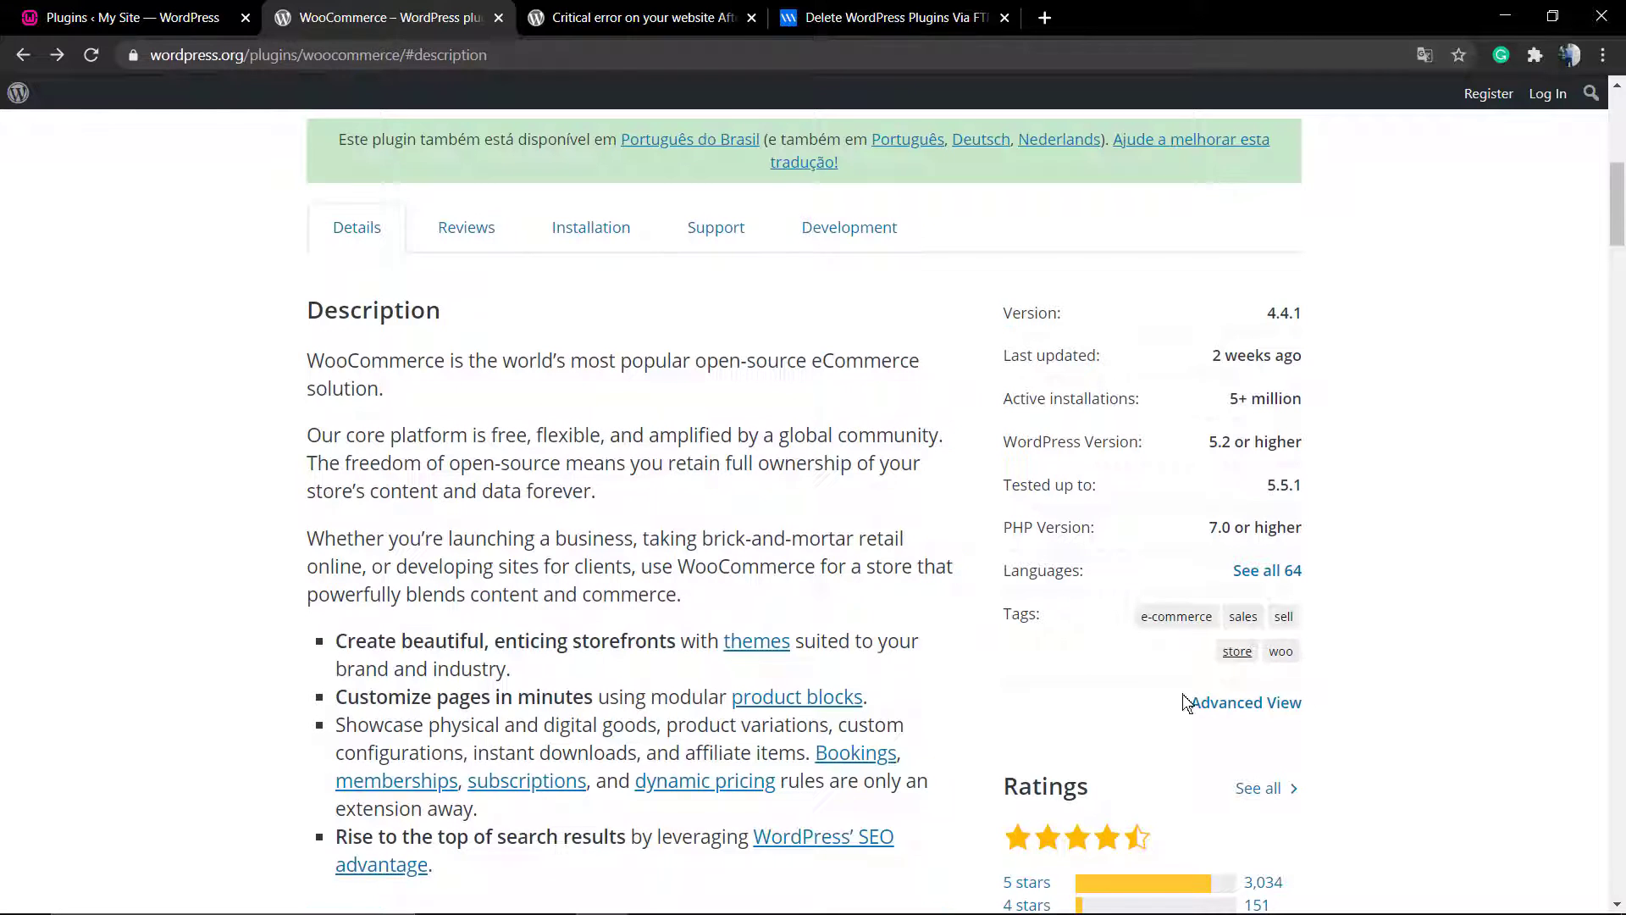
pyautogui.click(1239, 708)
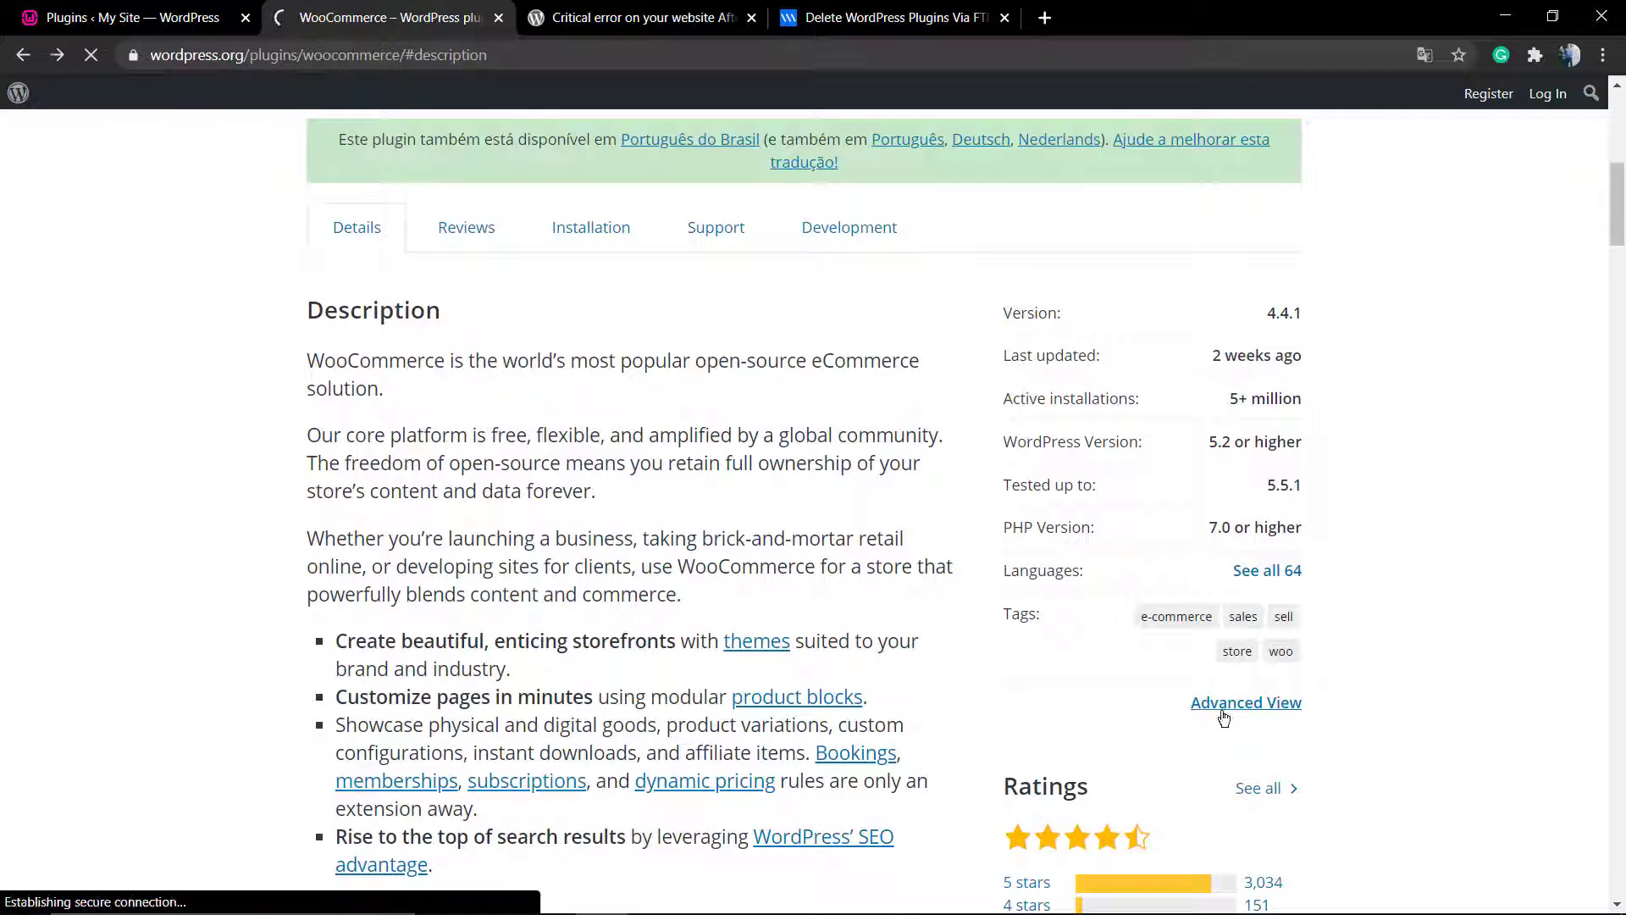
# Choose 4.3.2 under Previous Versions and download woocommerce.4.3.2.zip.
pyautogui.scroll(-2, 643, 584)
pyautogui.scroll(-15, 619, 559)
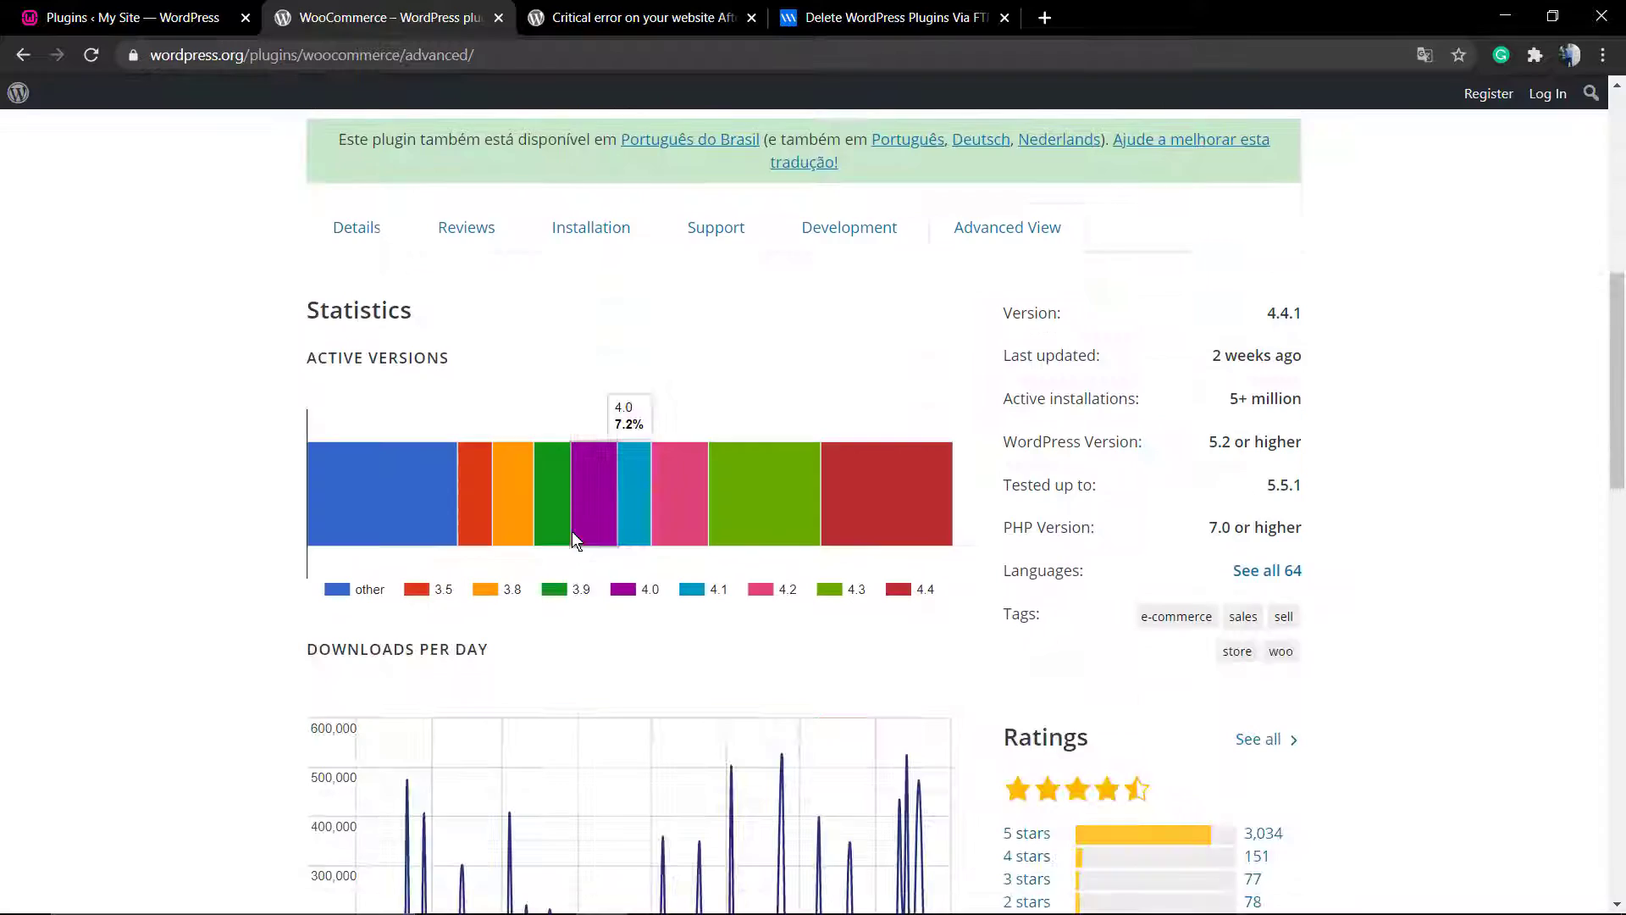
pyautogui.scroll(-2, 448, 519)
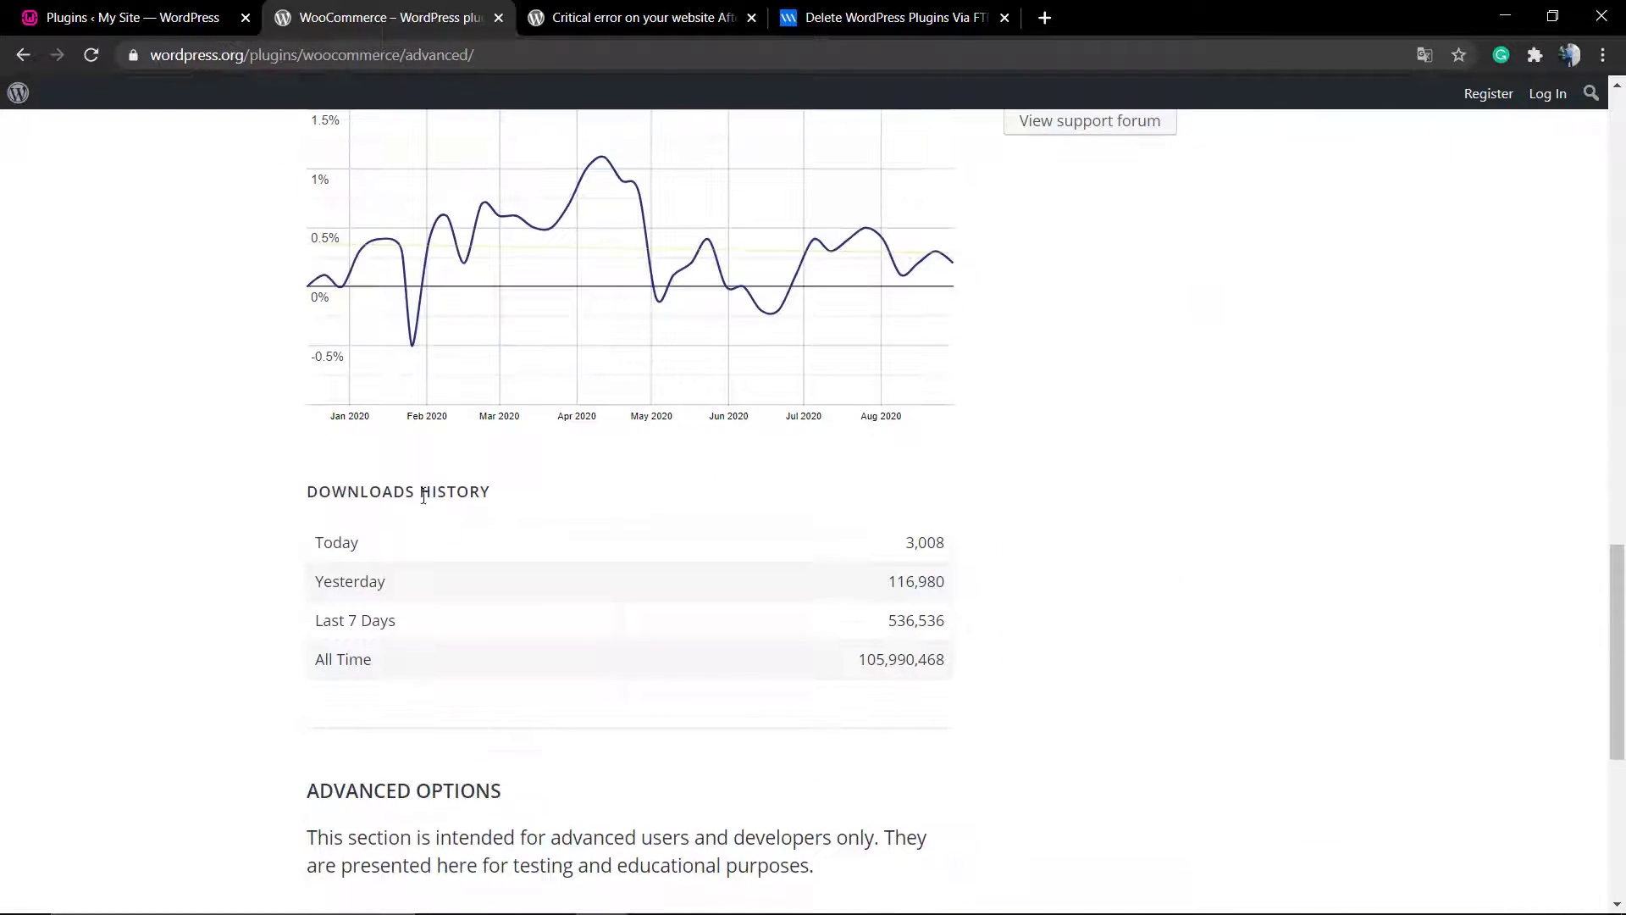
pyautogui.scroll(-6, 315, 473)
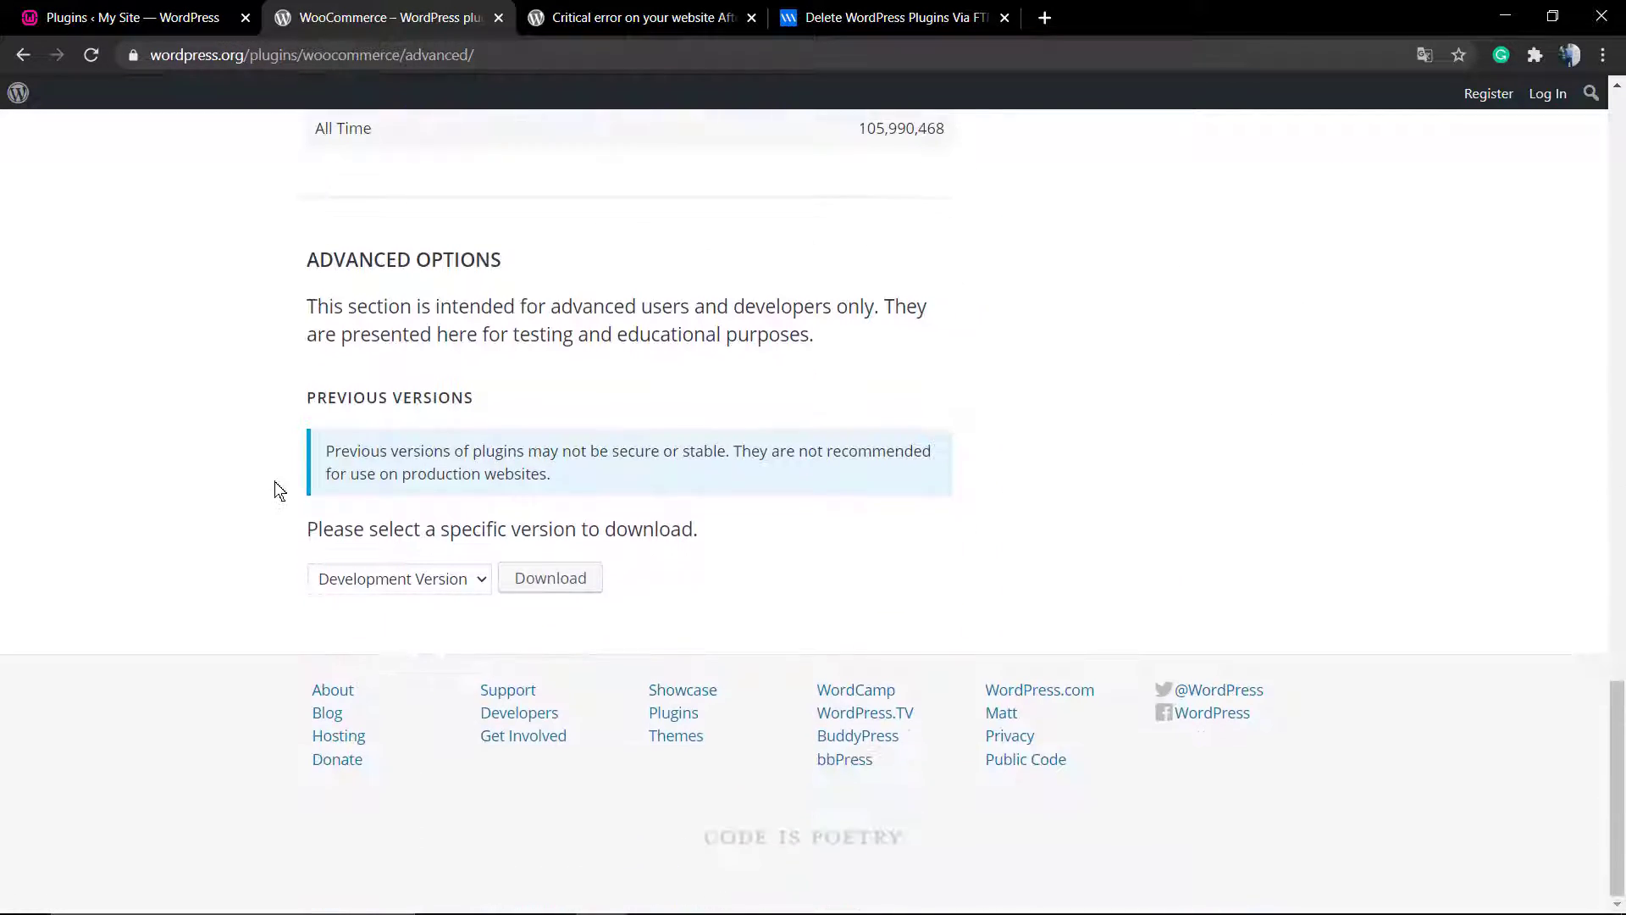
pyautogui.tripleClick(338, 532)
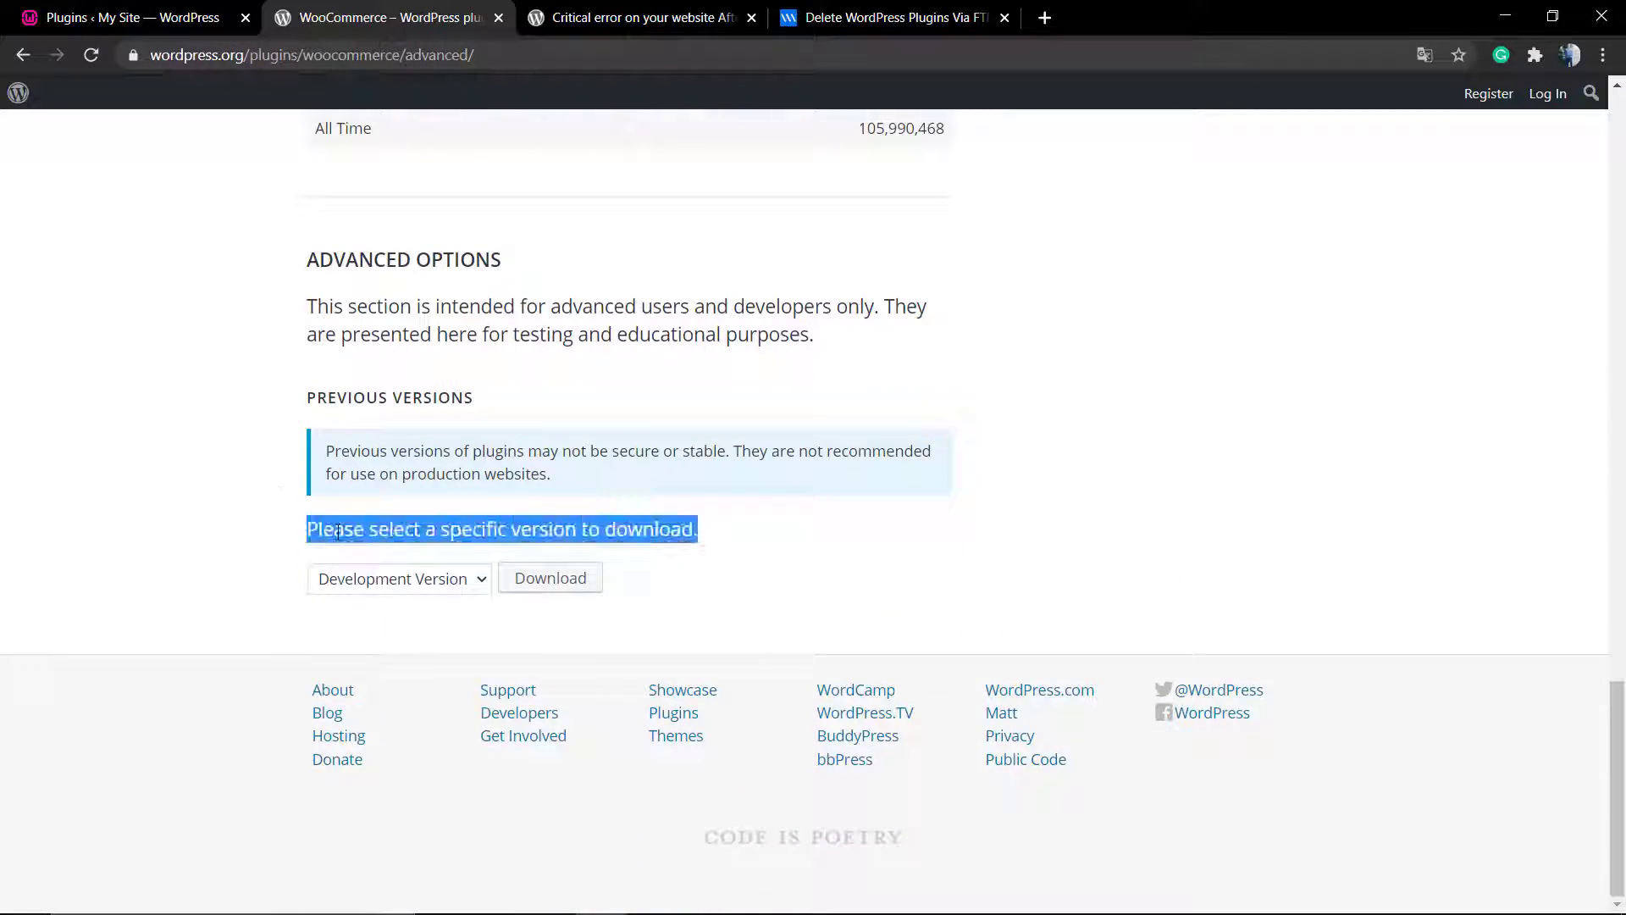
pyautogui.click(390, 579)
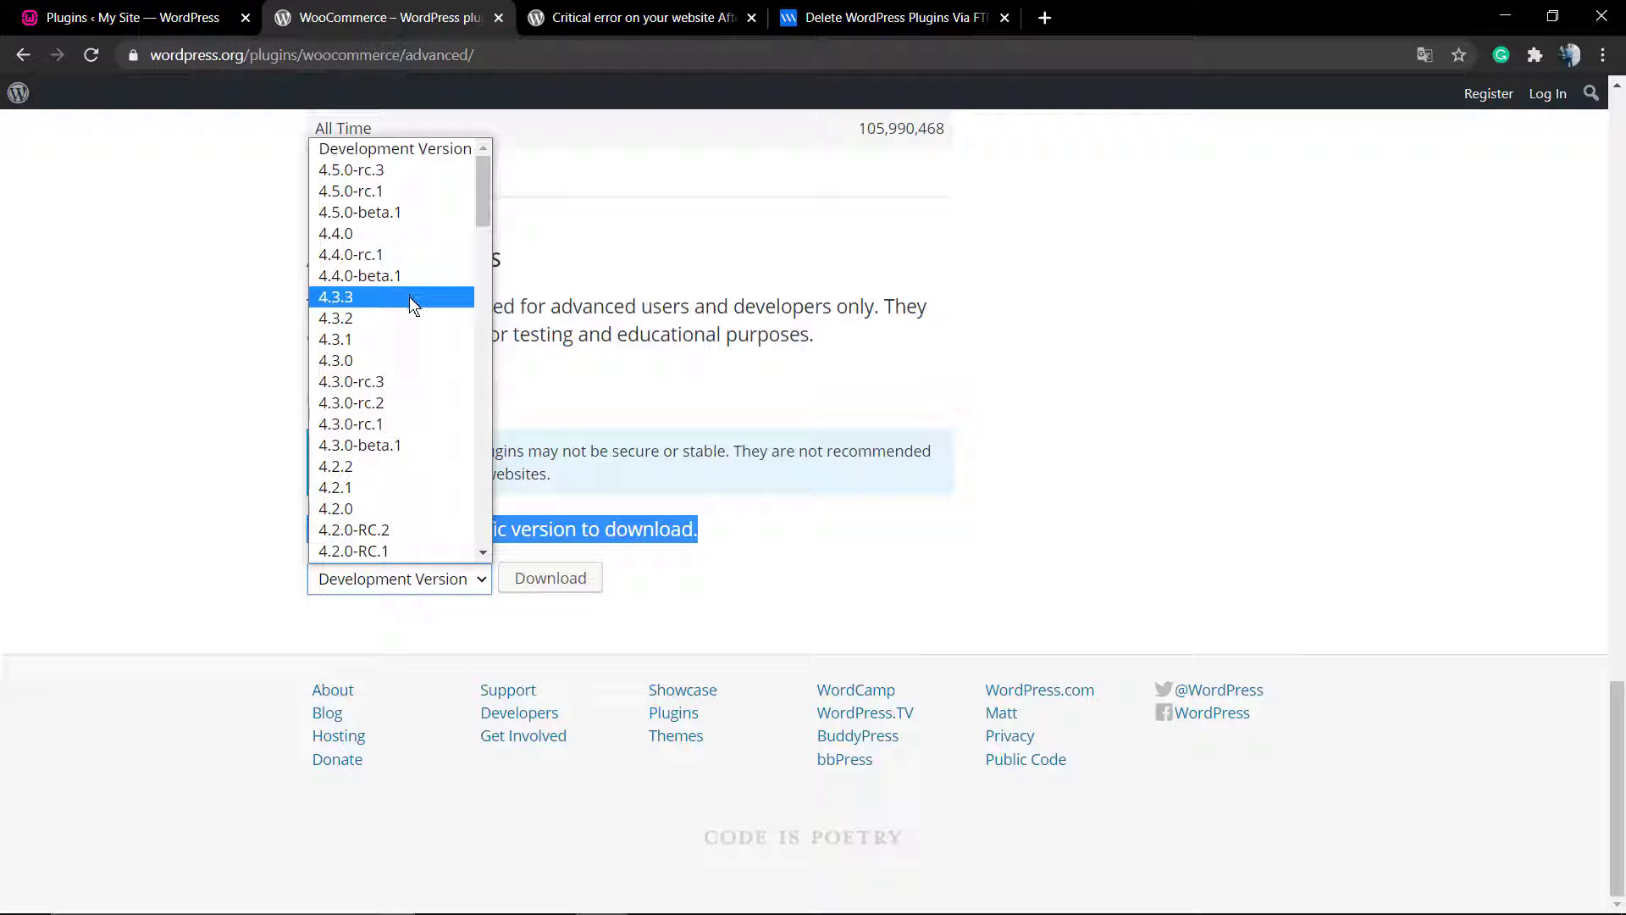
pyautogui.click(364, 318)
pyautogui.click(383, 574)
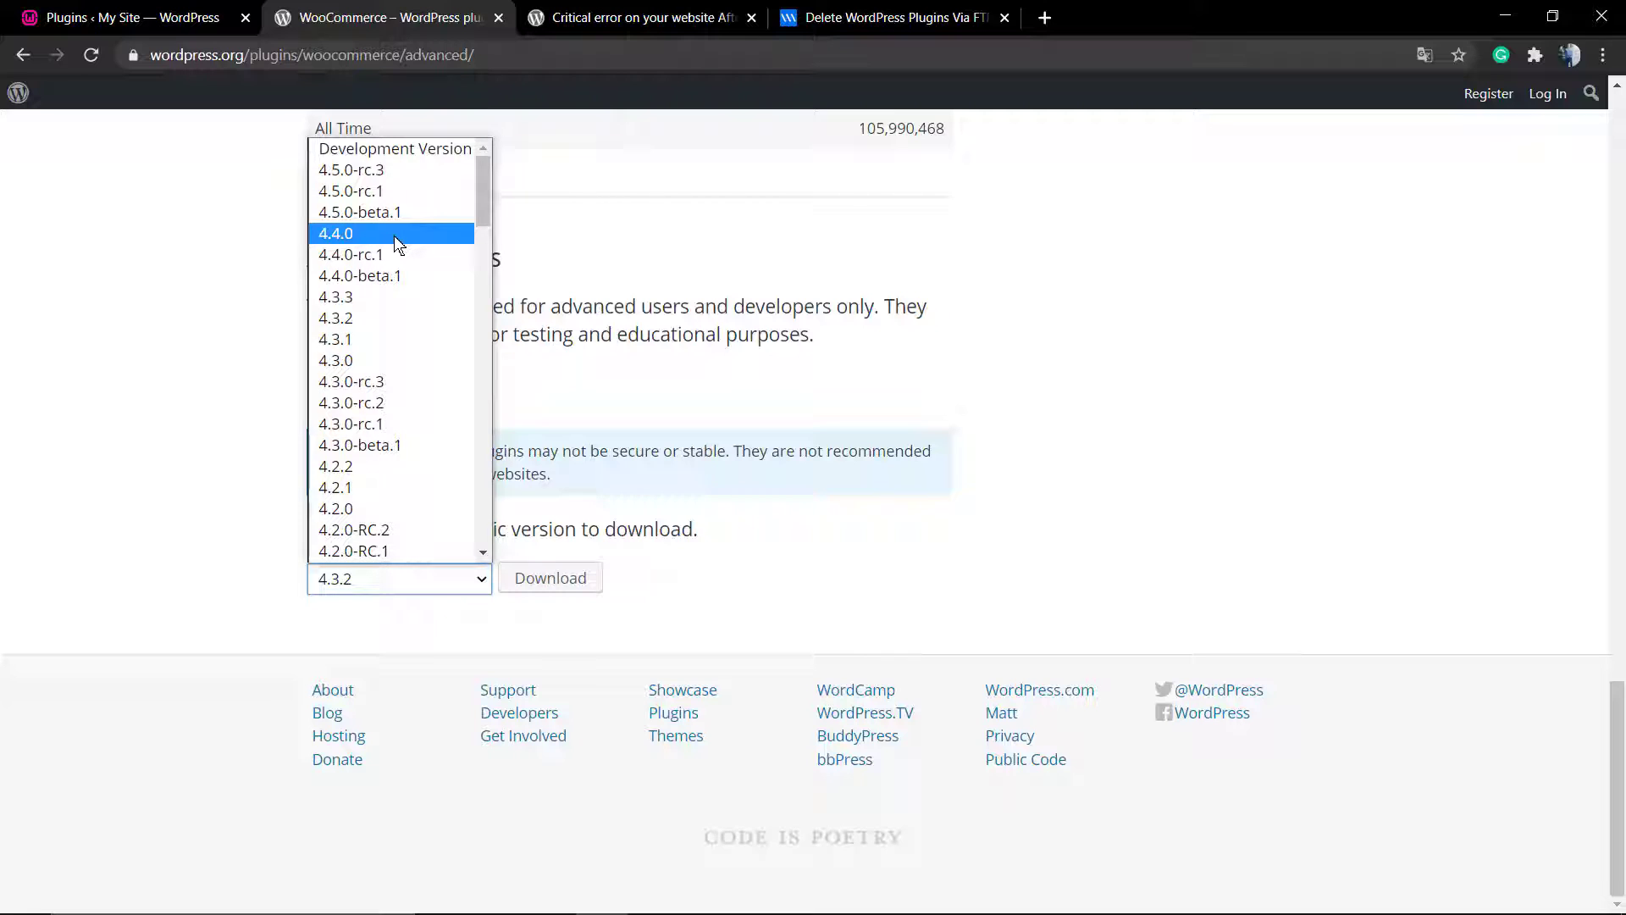
pyautogui.click(400, 317)
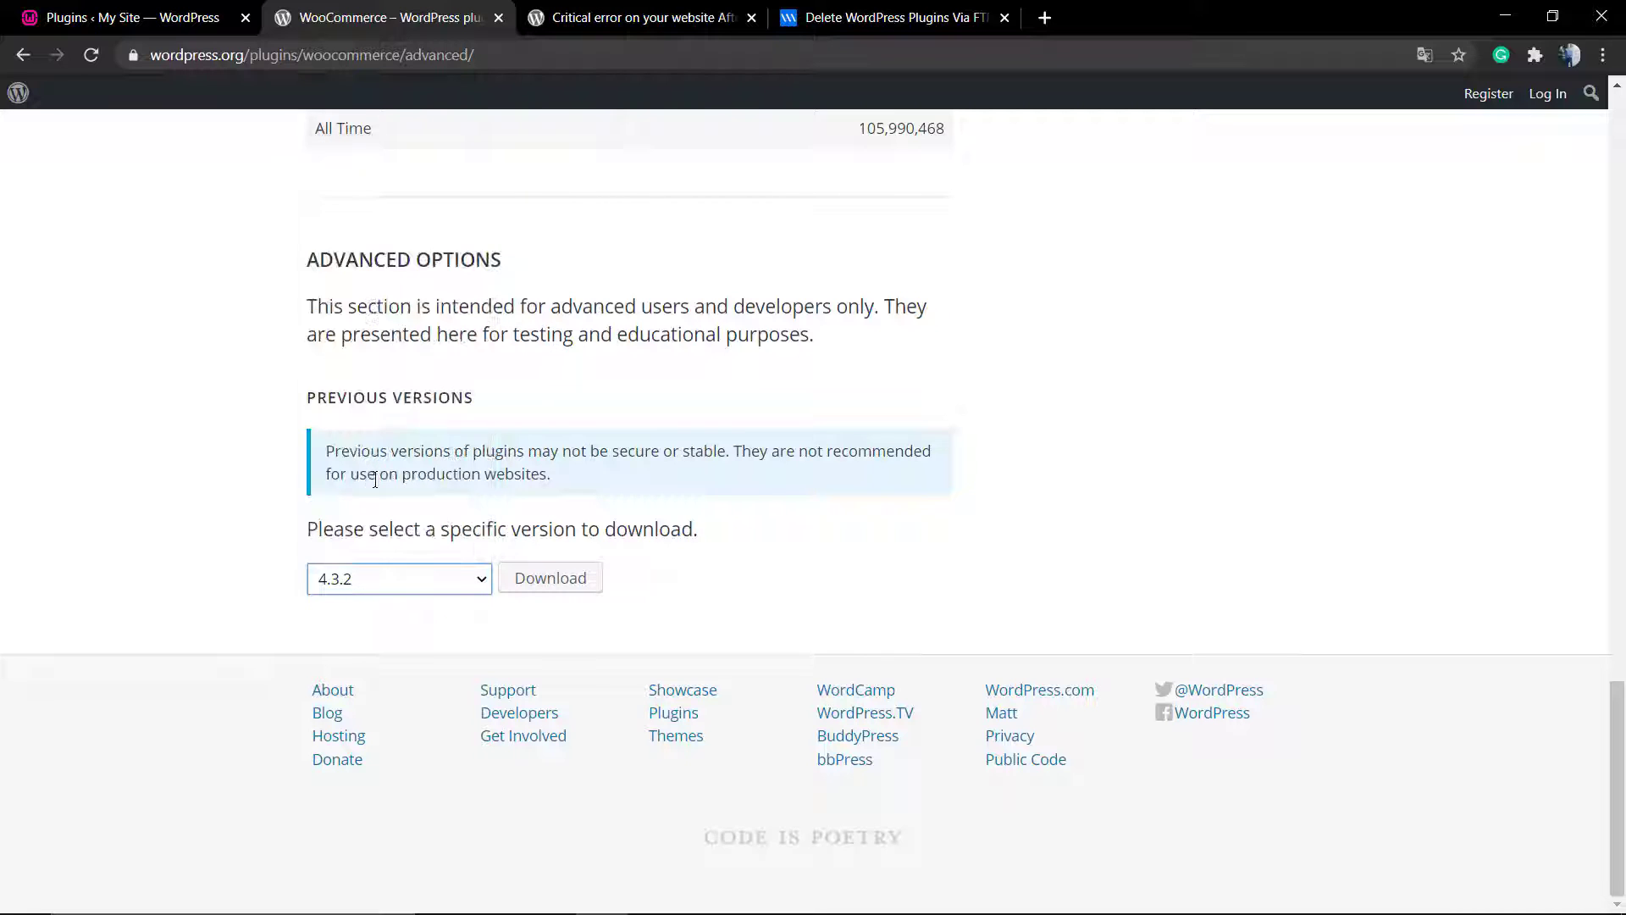
pyautogui.click(557, 586)
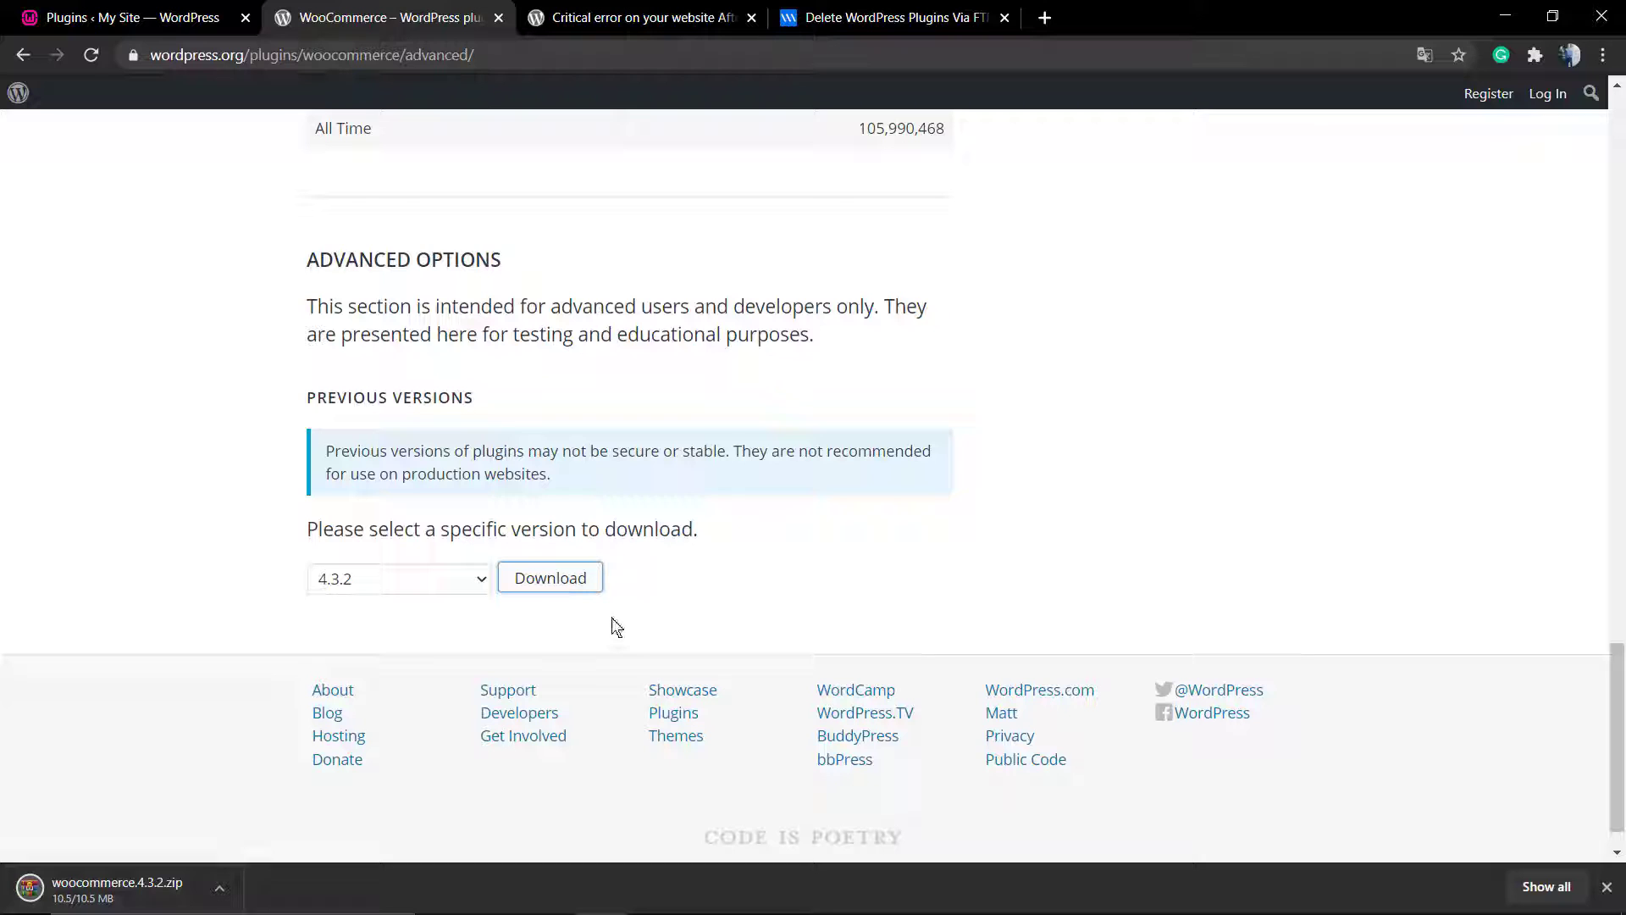
# Return to the site's Plugins admin page and go to Plugins > Add New.
pyautogui.click(820, 13)
pyautogui.click(635, 17)
pyautogui.click(127, 17)
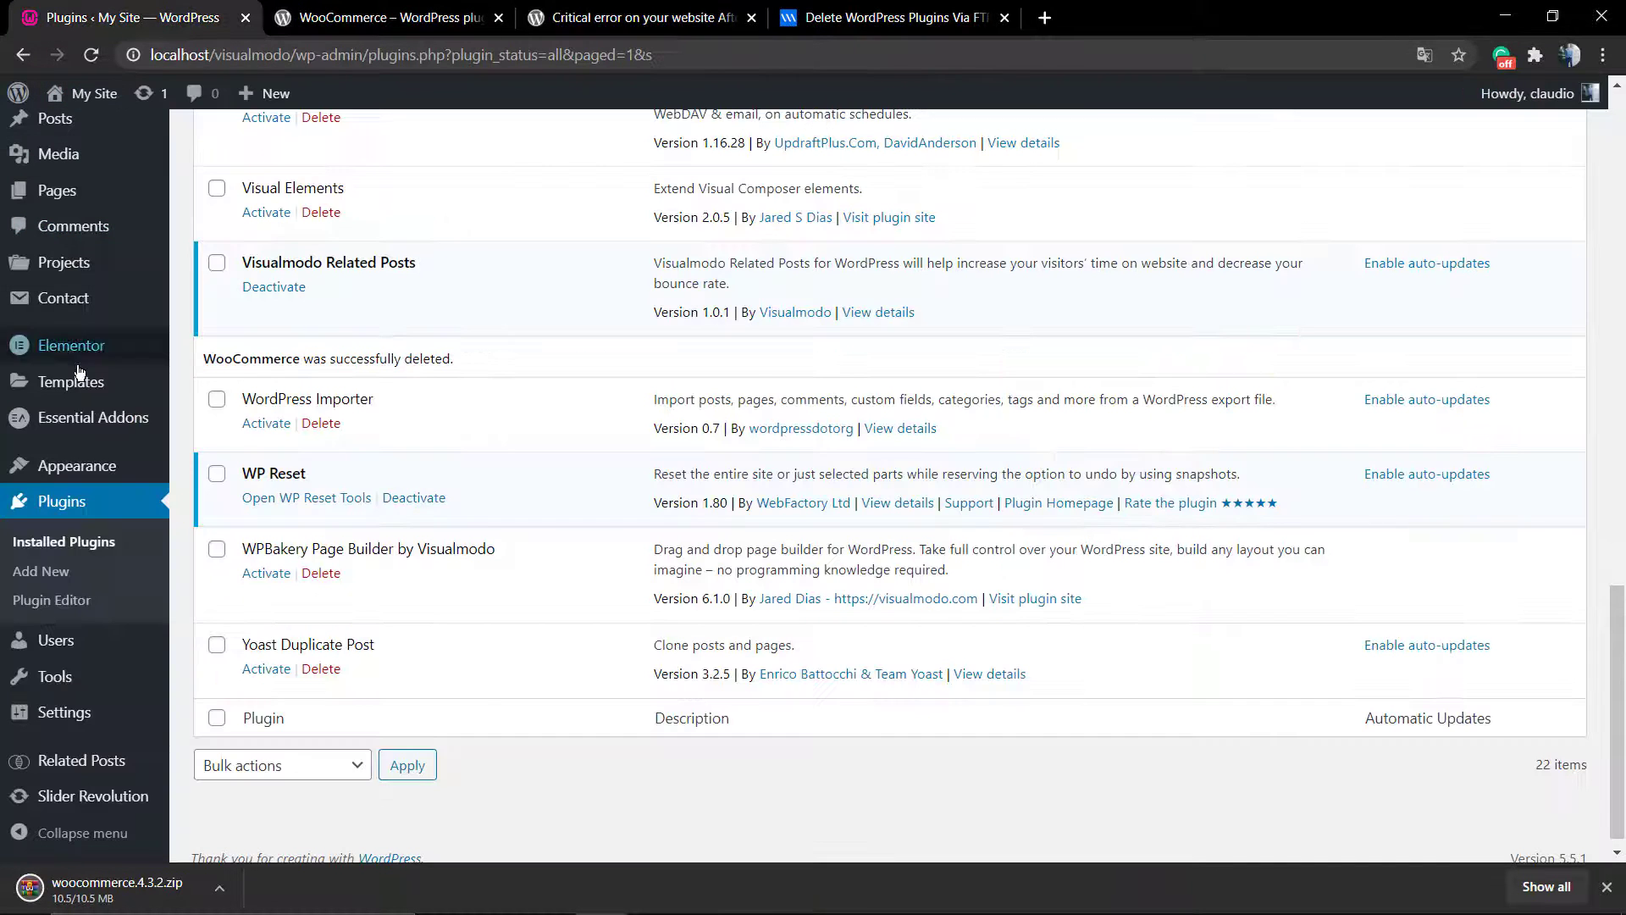
pyautogui.click(67, 573)
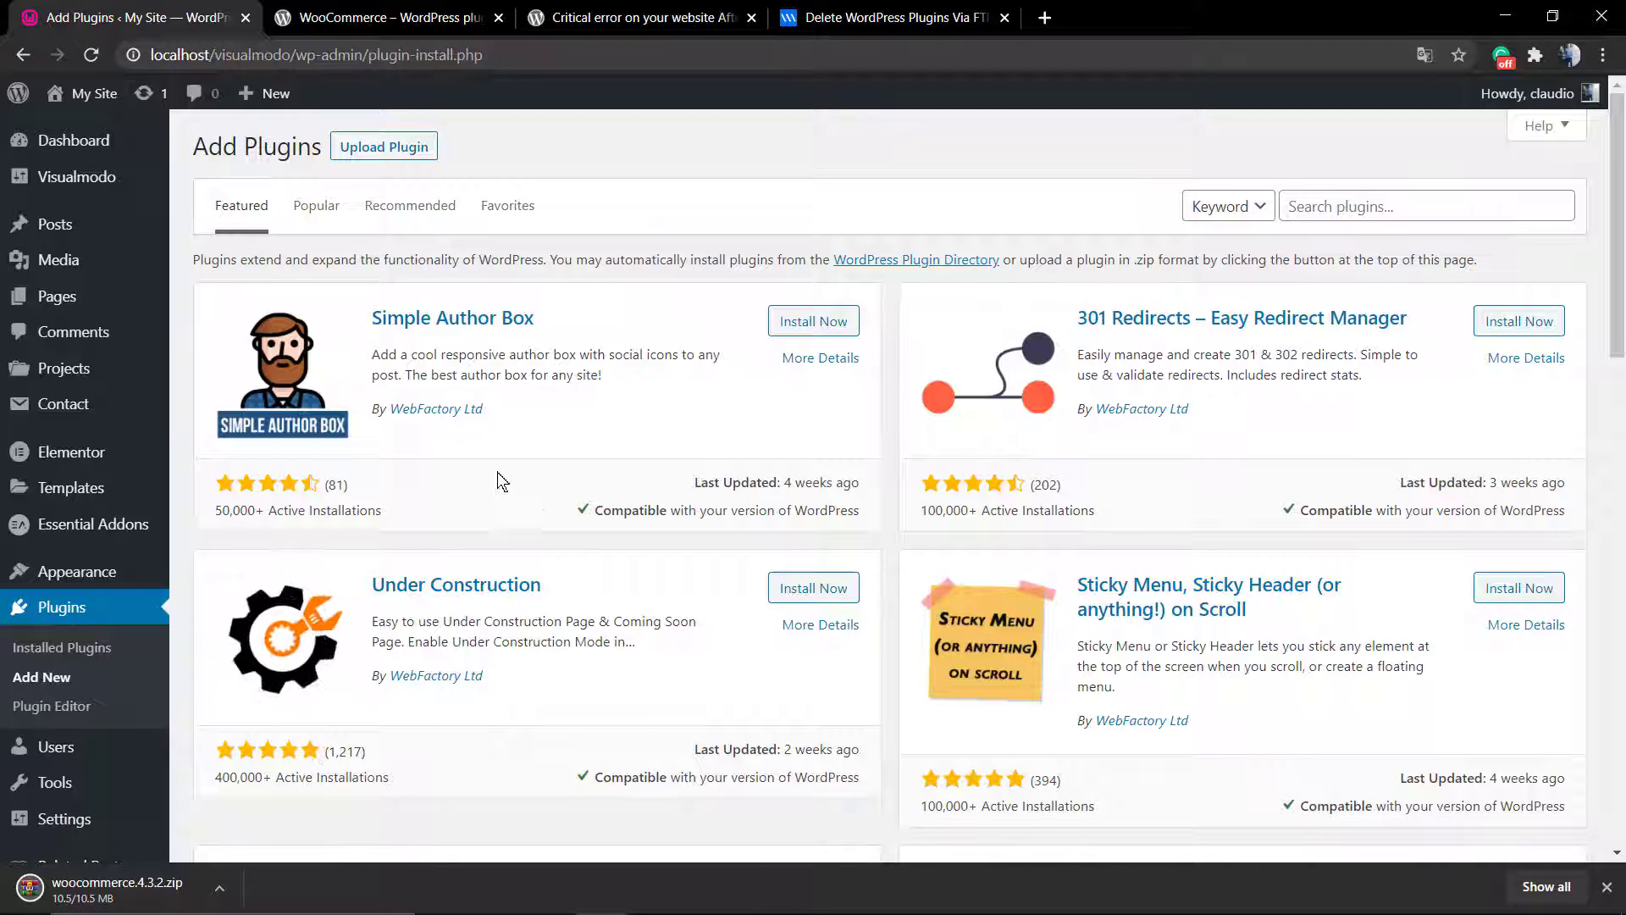
# Under Upload Plugin, choose woocommerce.4.3.2.zip from the Downloads folder.
pyautogui.click(394, 153)
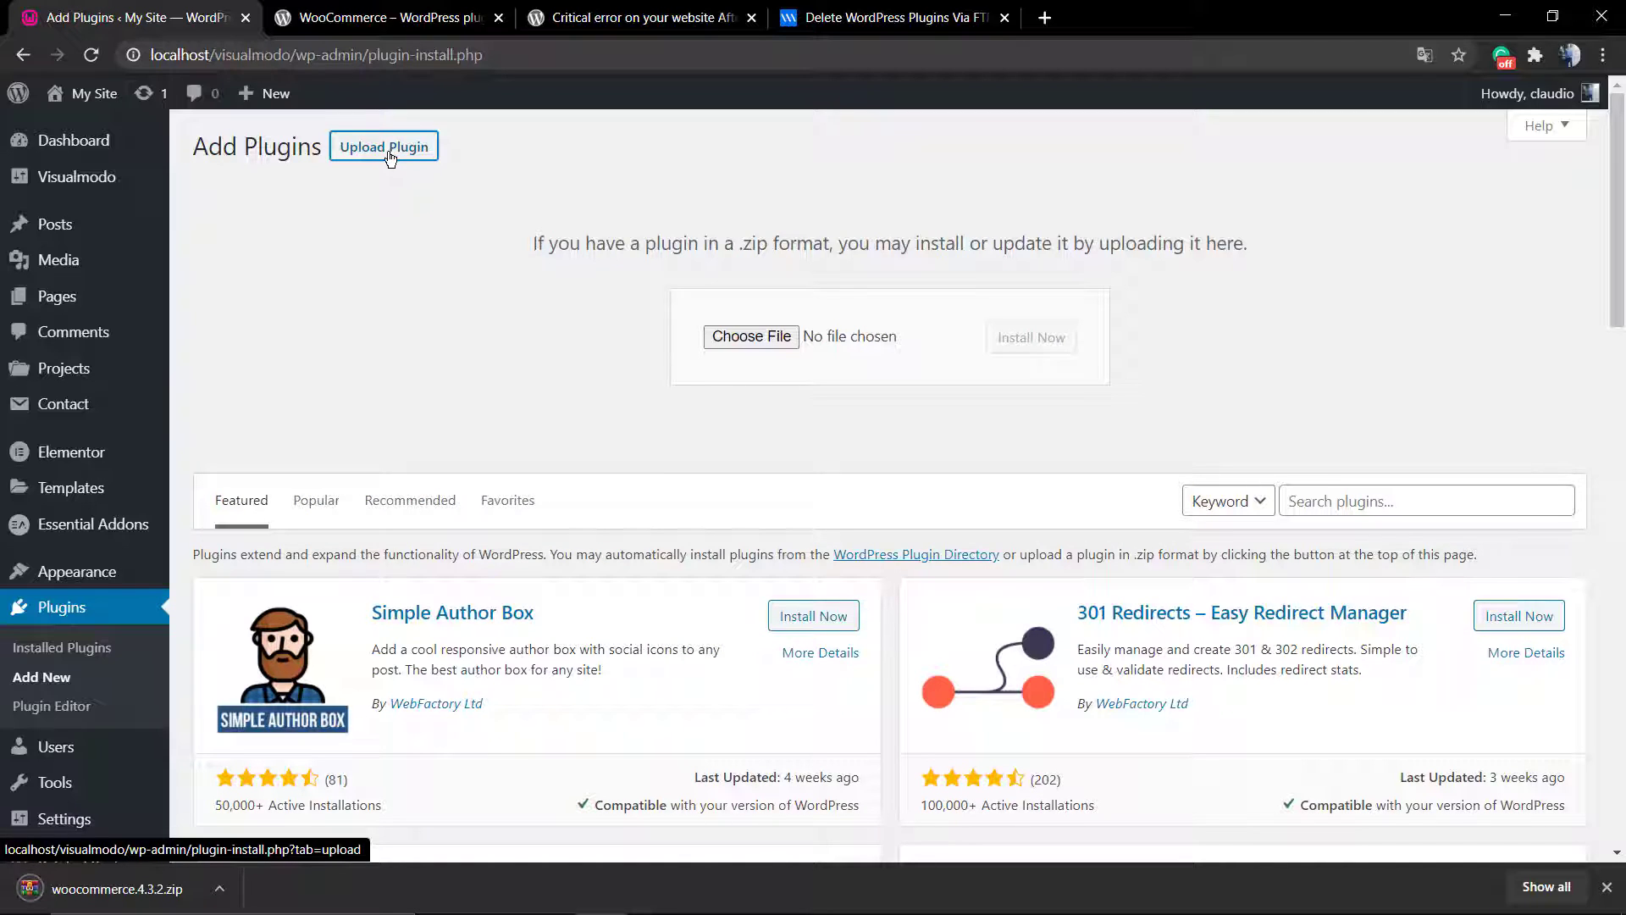
pyautogui.click(767, 342)
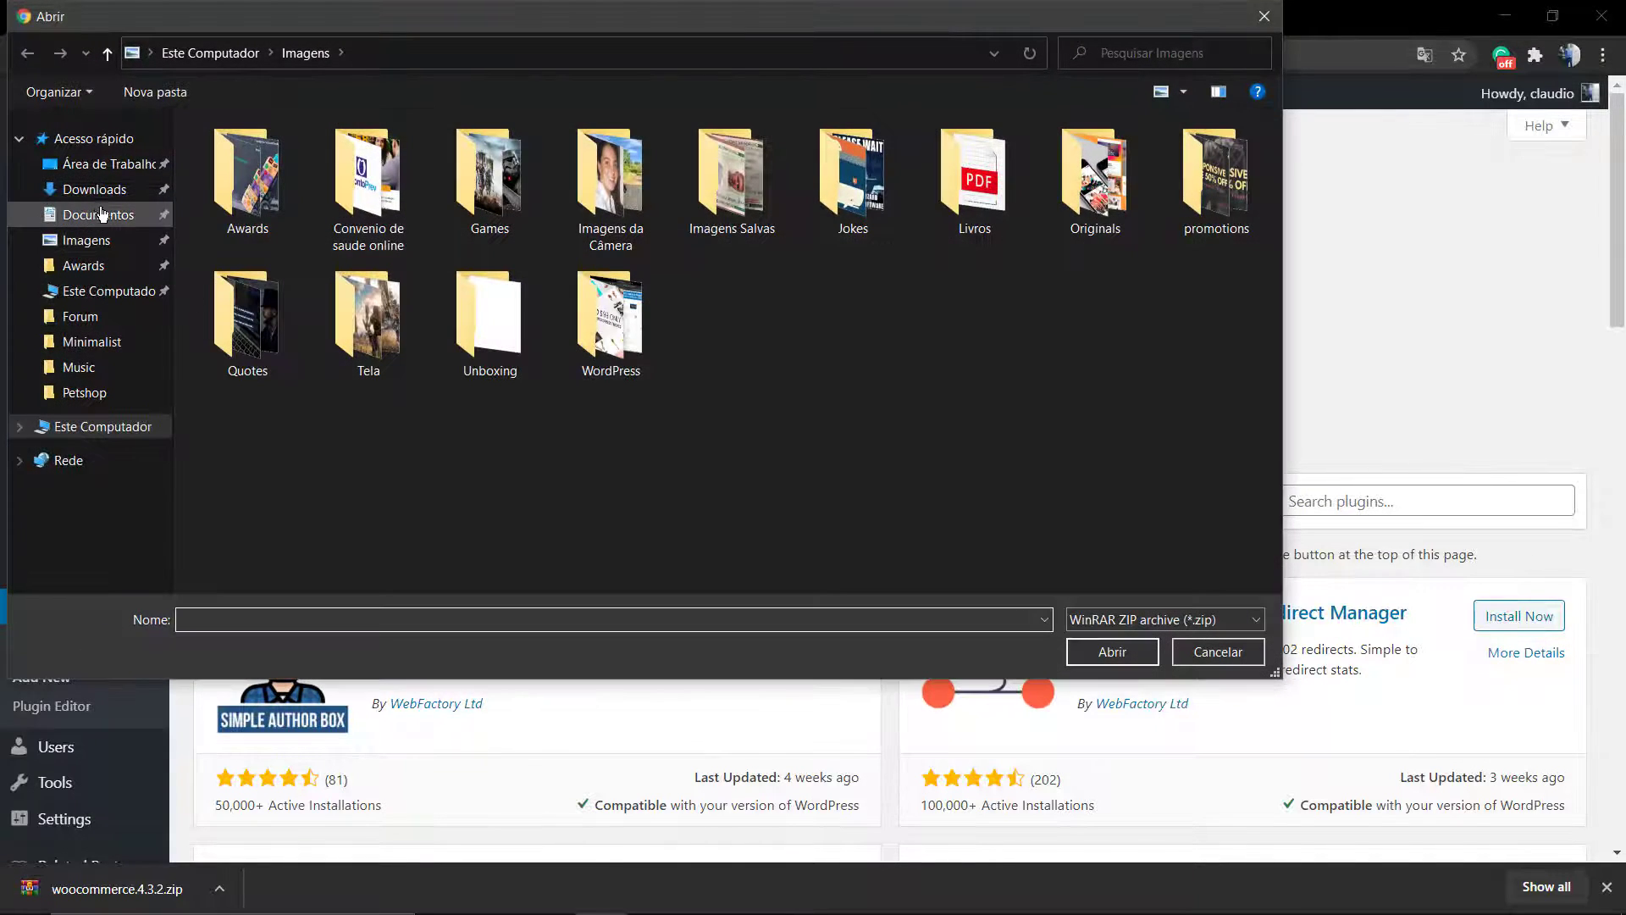
pyautogui.click(94, 190)
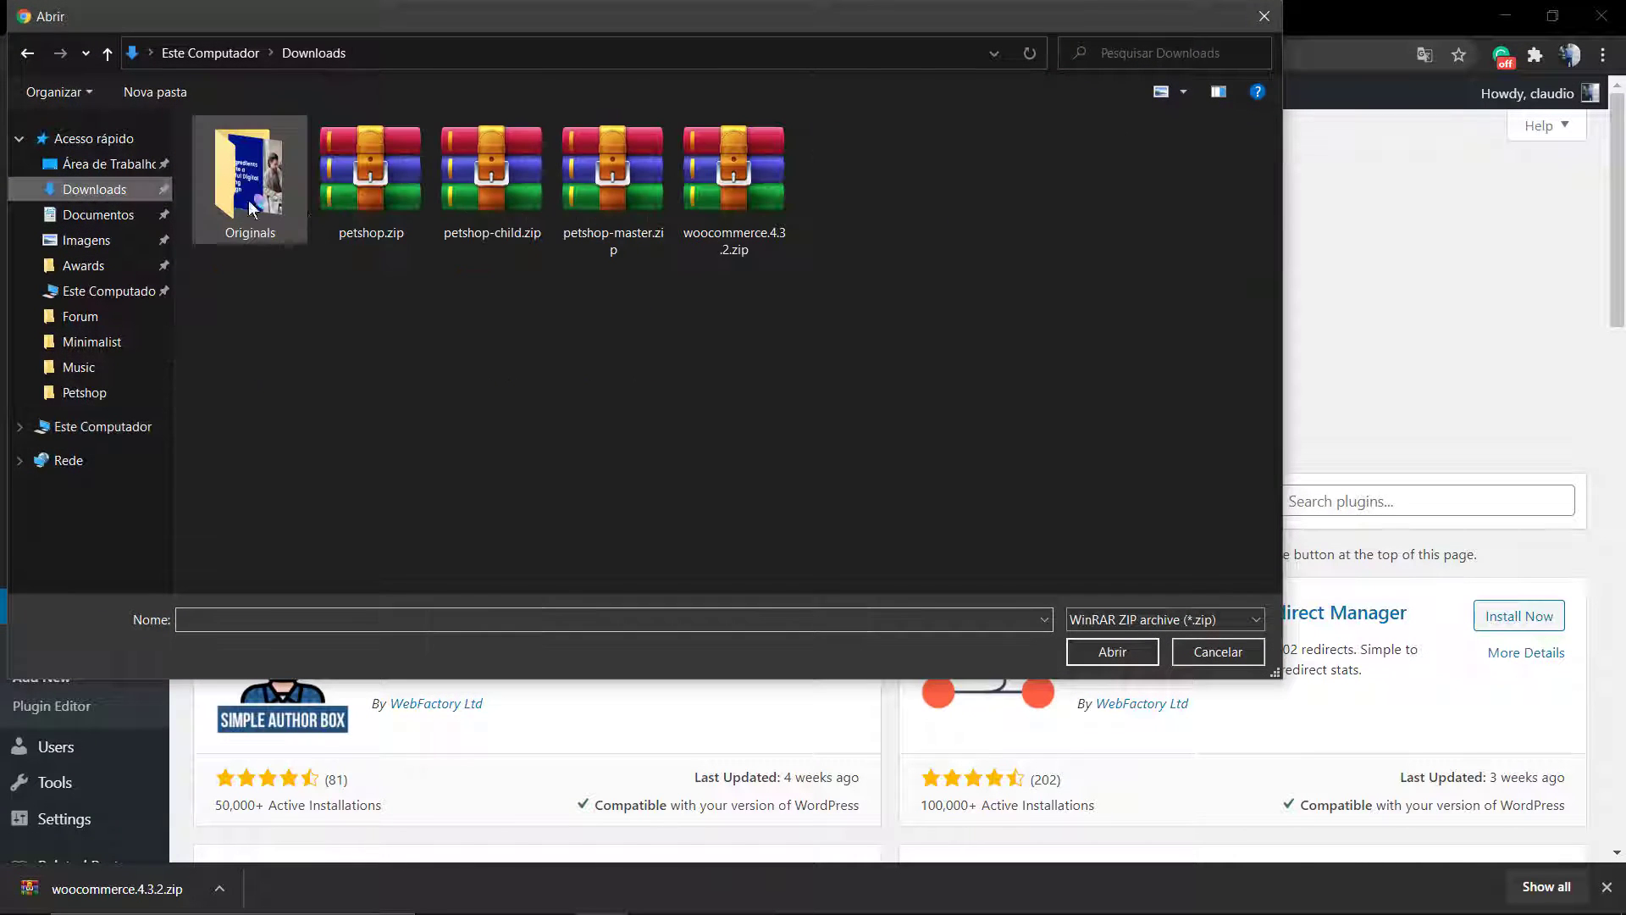
pyautogui.doubleClick(726, 194)
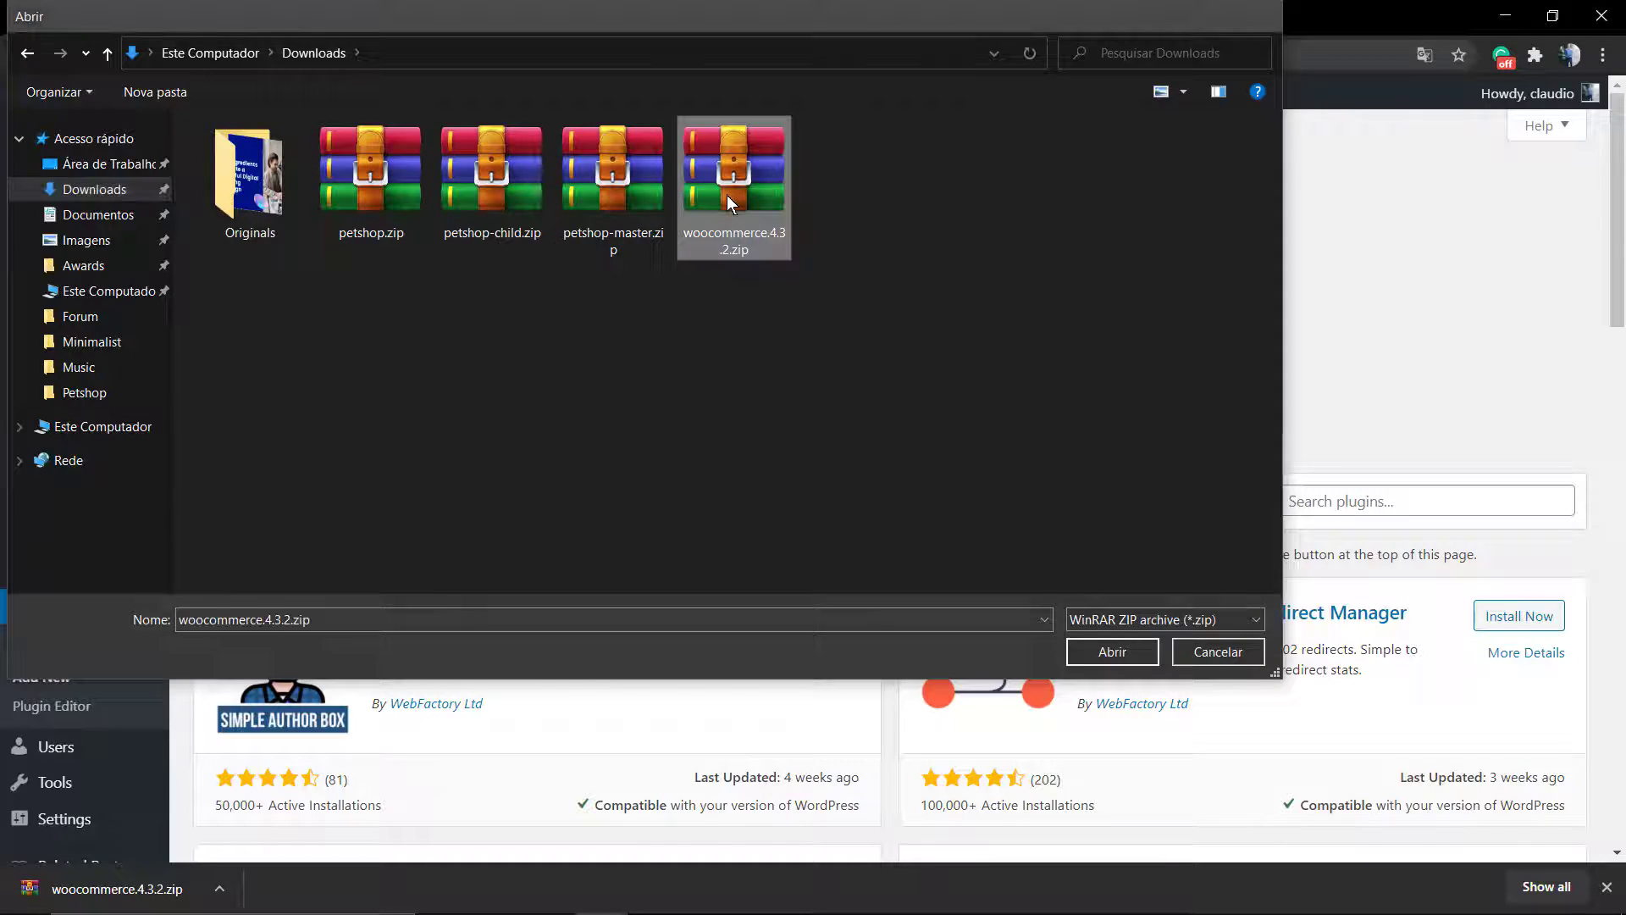
pyautogui.click(1054, 337)
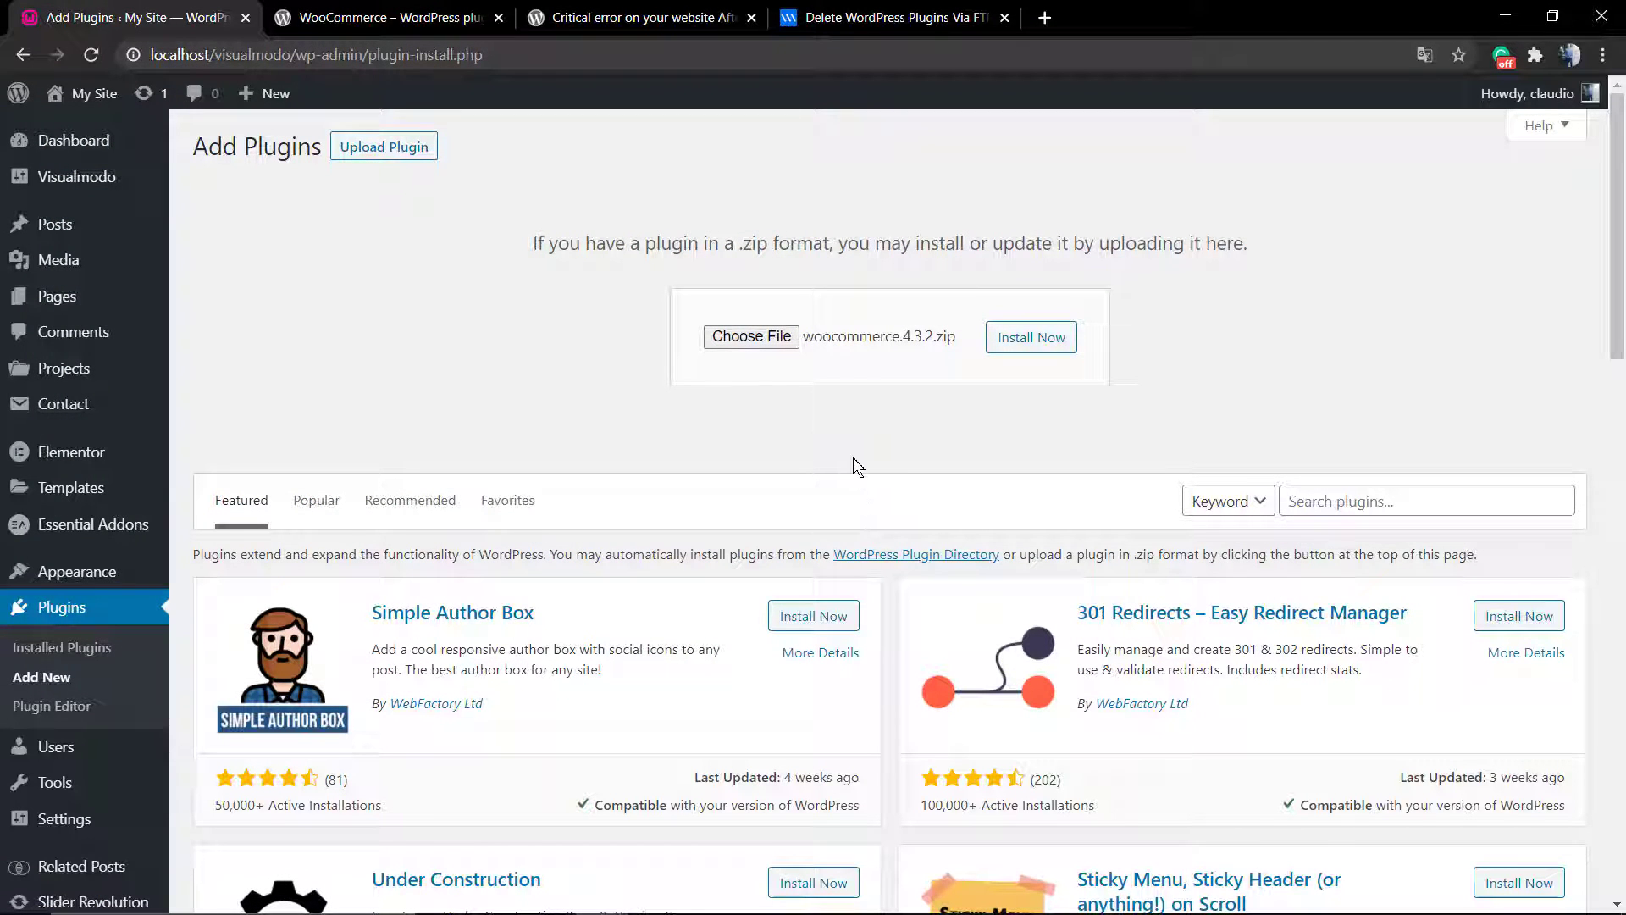
# Scroll through the Installed Plugins list, now showing 21 plugins.
pyautogui.scroll(-5, 853, 466)
pyautogui.scroll(5, 853, 468)
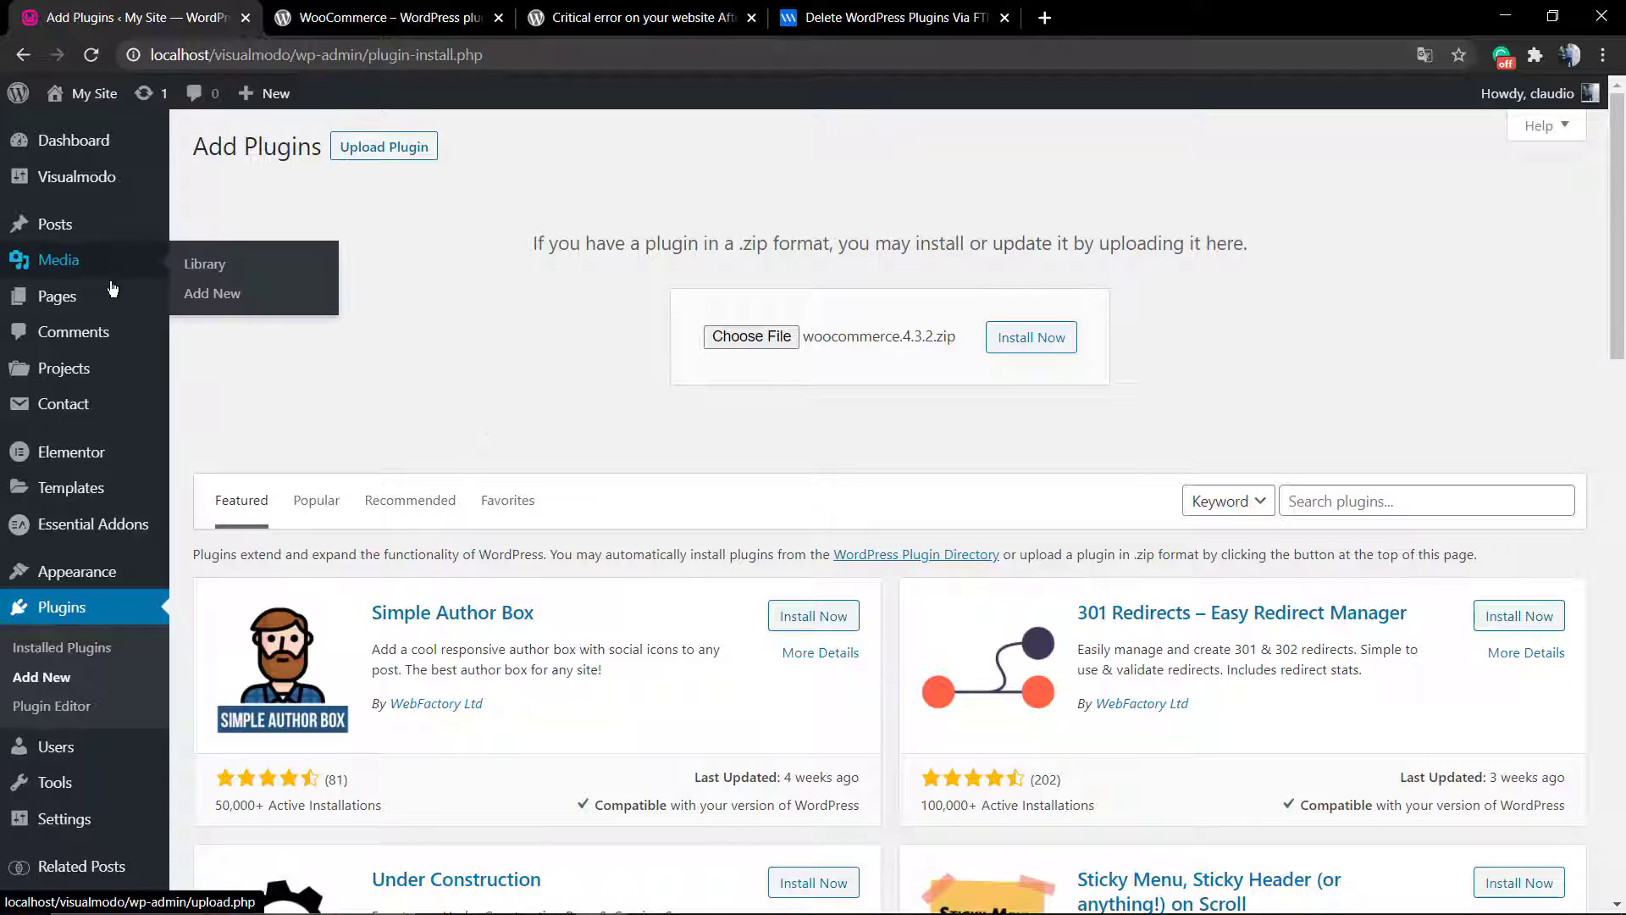
pyautogui.moveTo(99, 305)
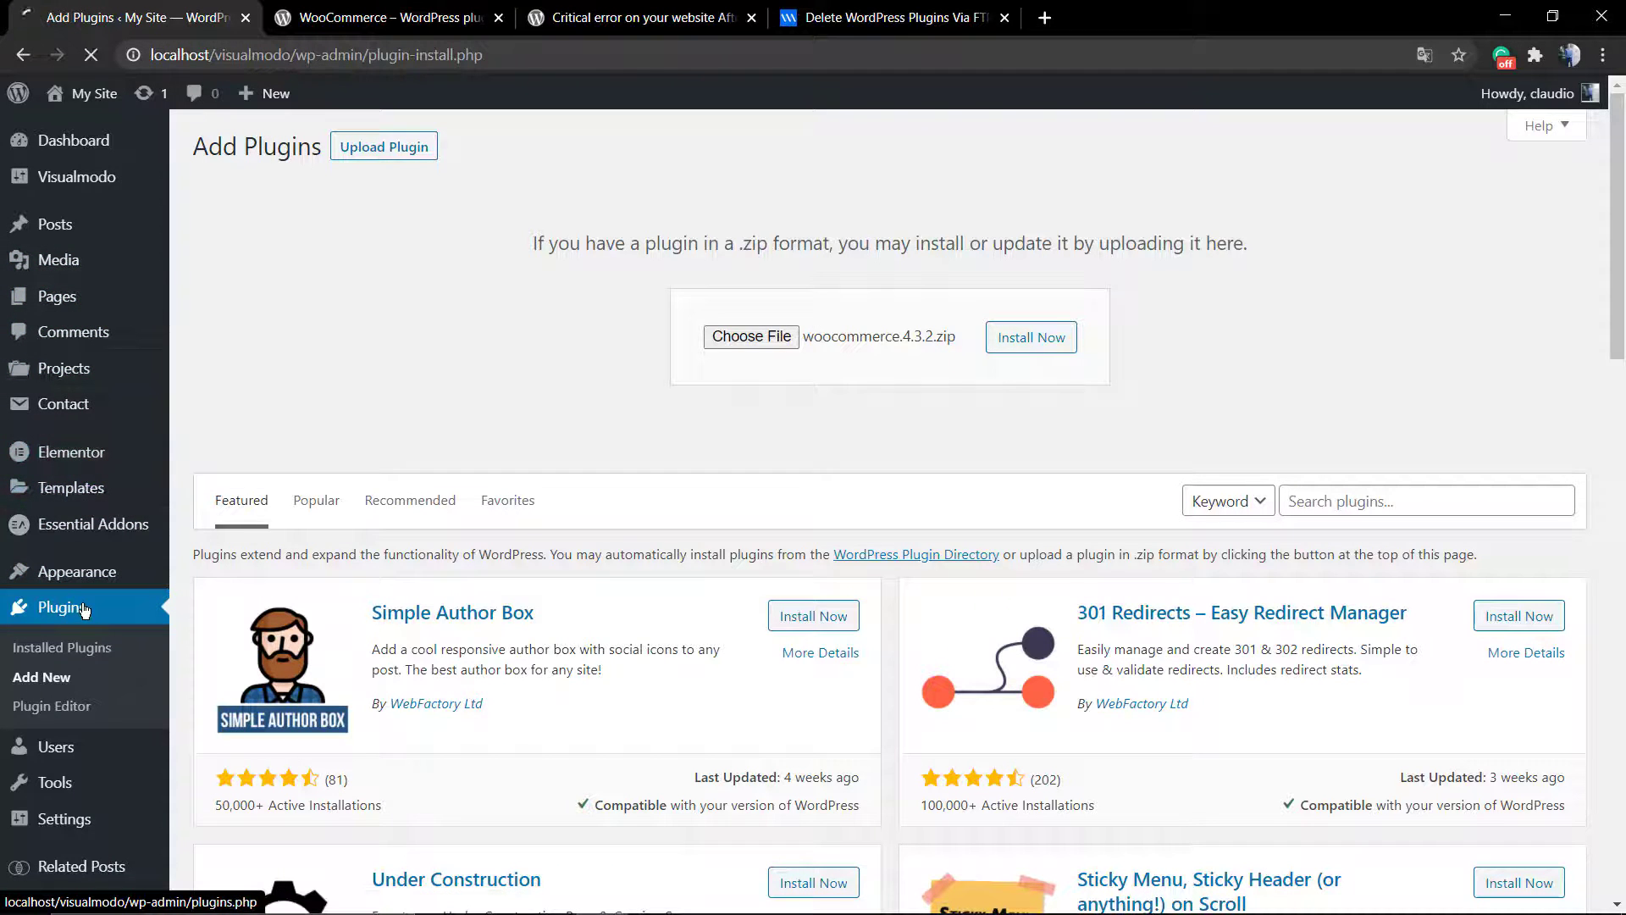
pyautogui.scroll(-2, 732, 364)
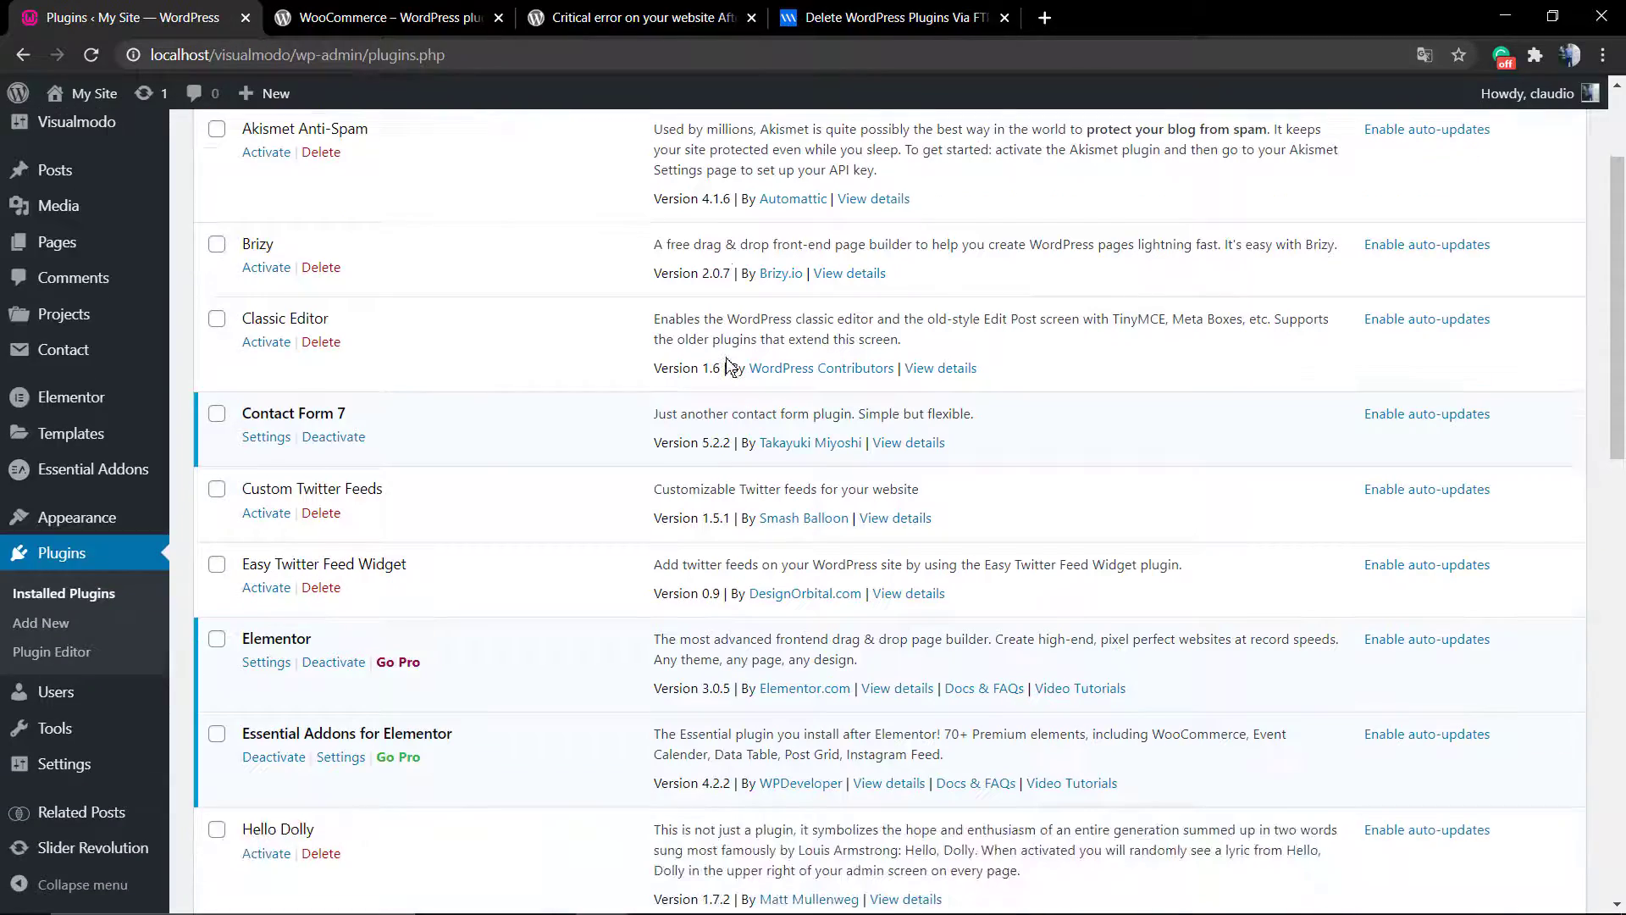
pyautogui.scroll(-14, 731, 368)
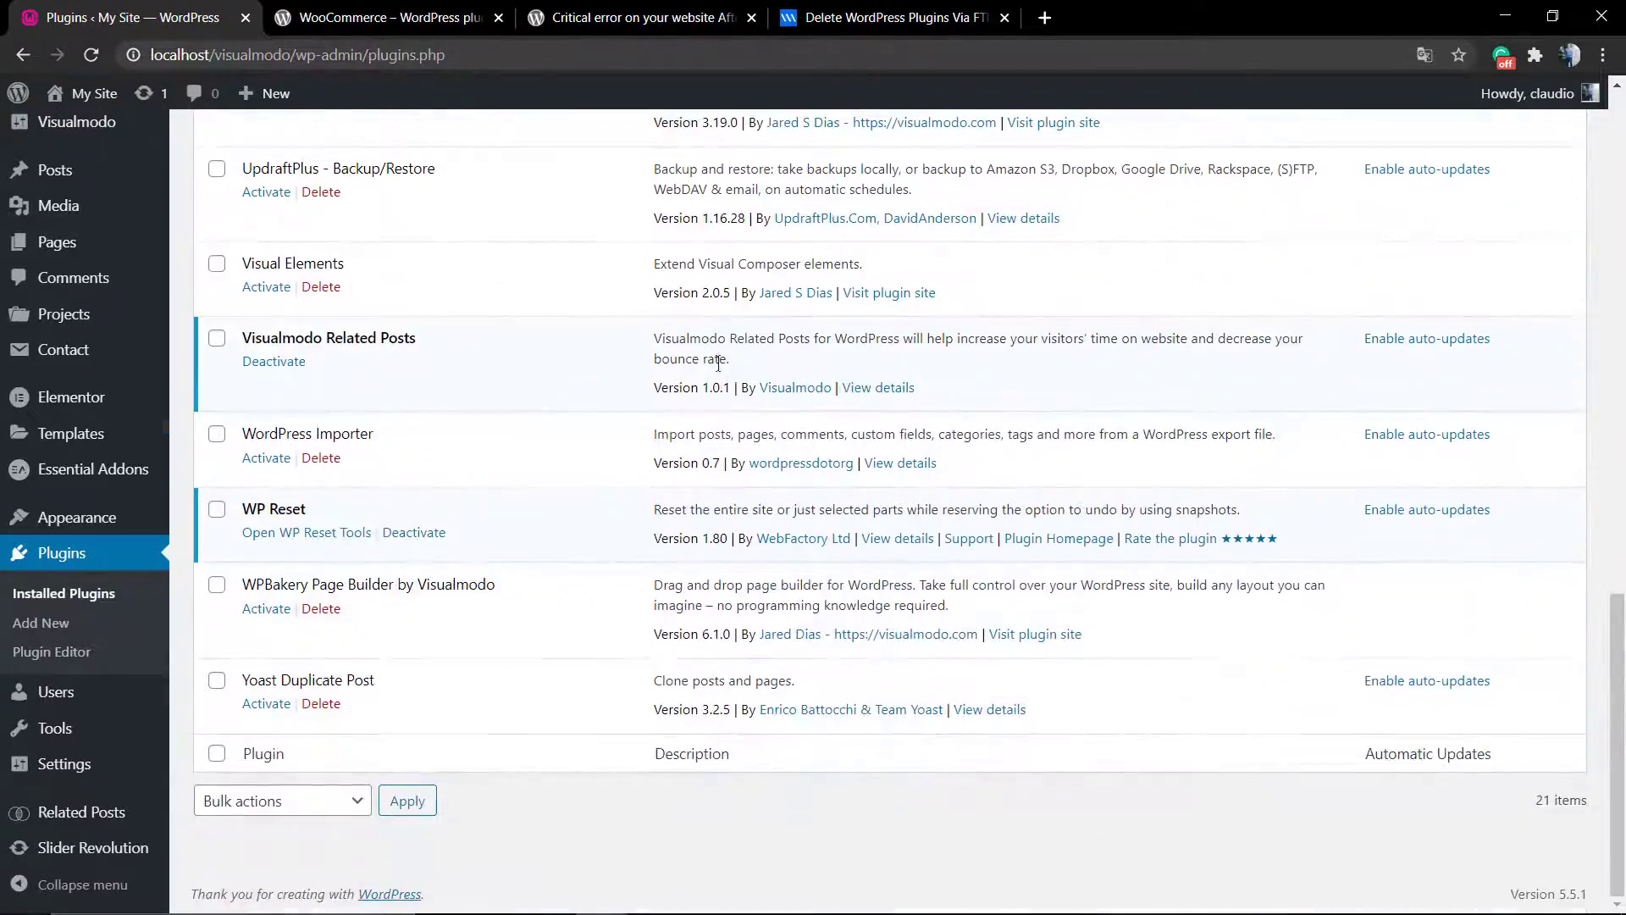
pyautogui.scroll(8, 718, 364)
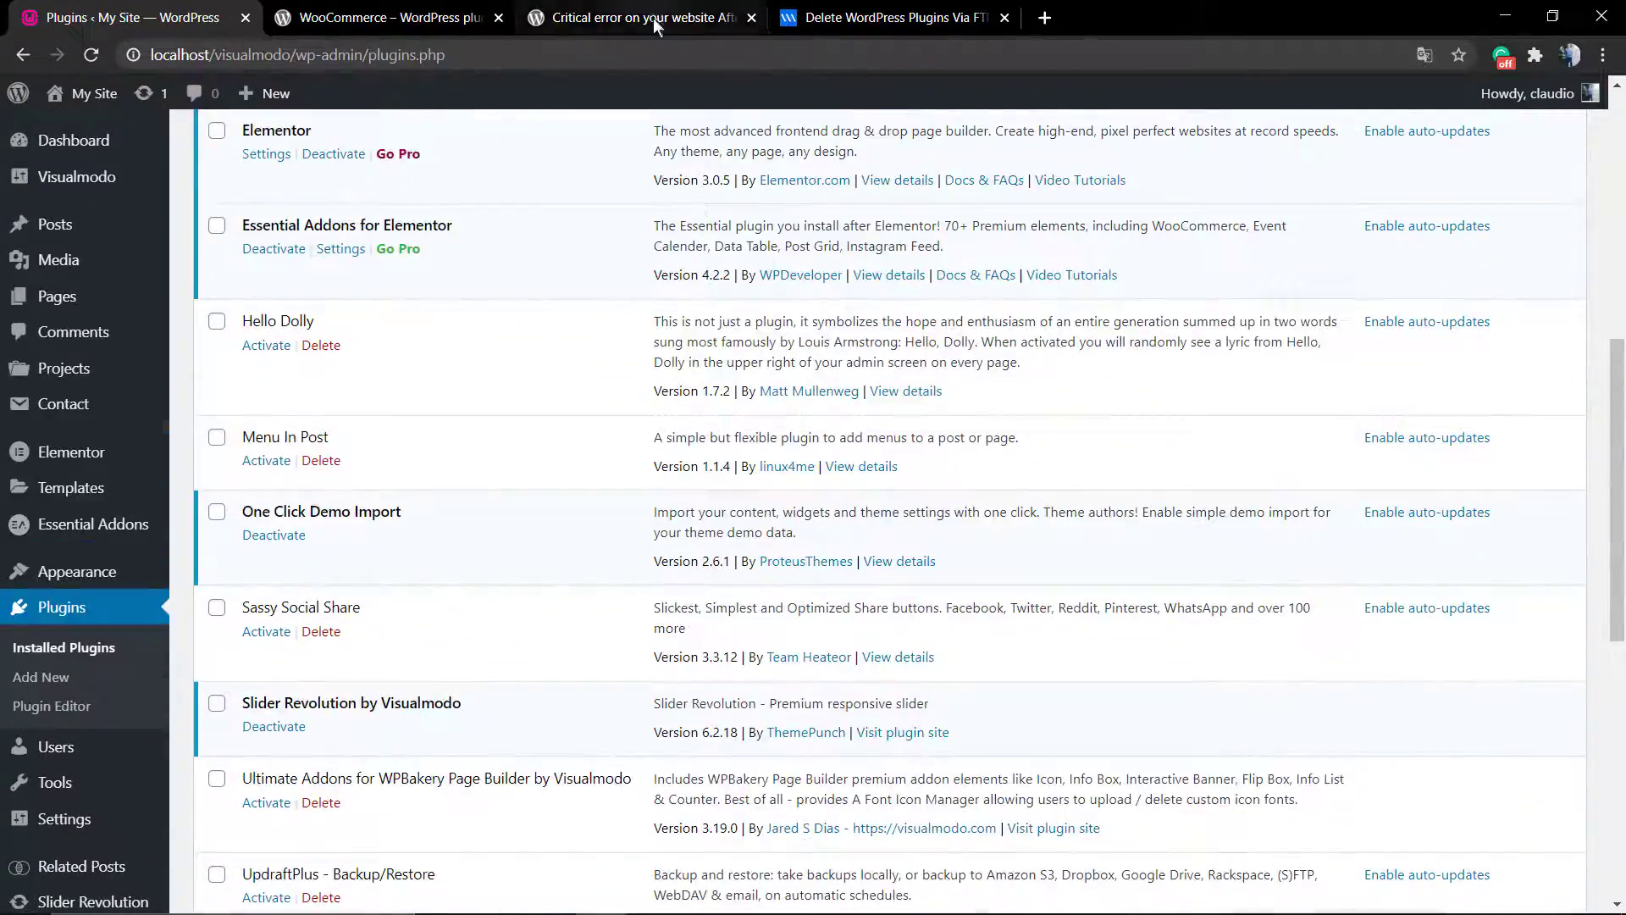
# Go back to WooCommerce's Previous Versions section and reopen the versions dropdown.
pyautogui.click(653, 17)
pyautogui.click(428, 17)
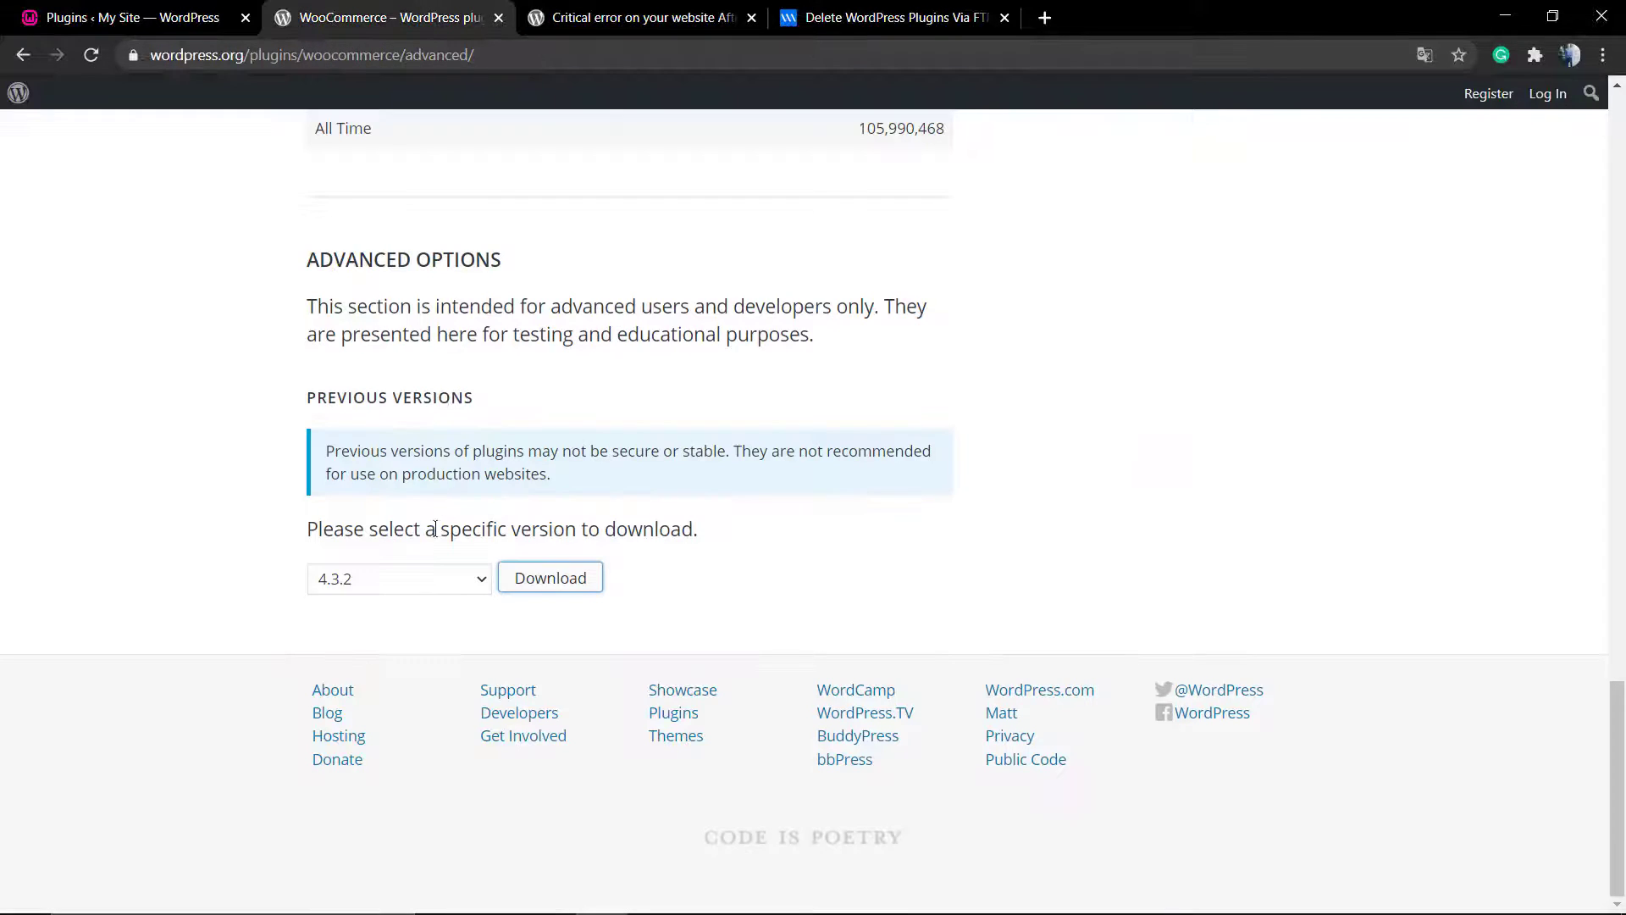
pyautogui.click(438, 586)
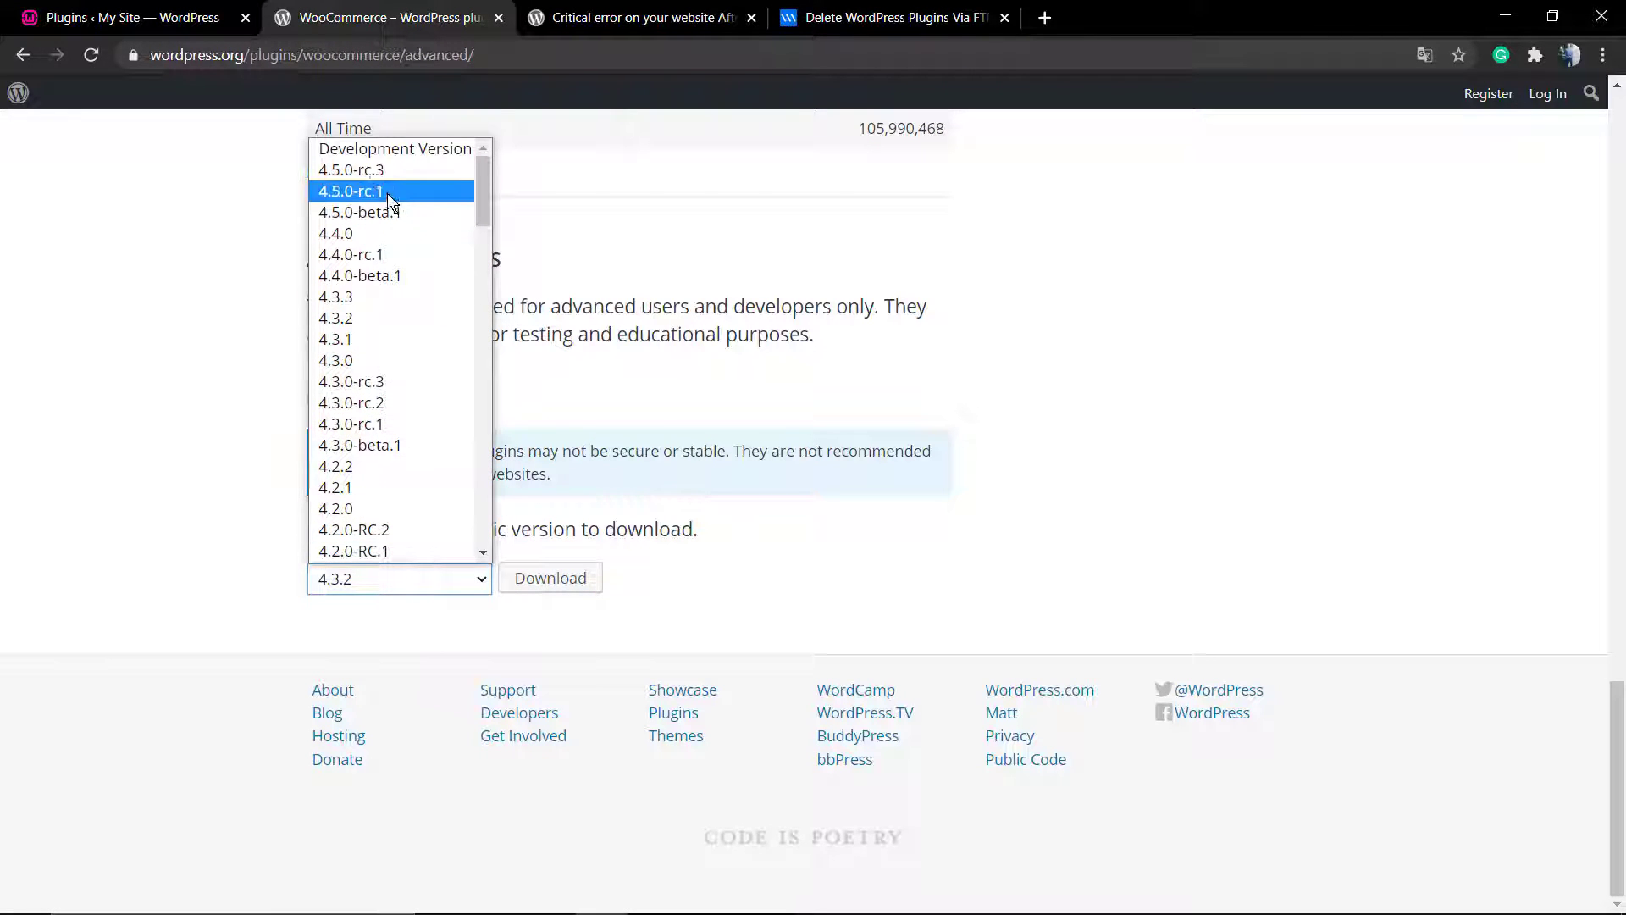